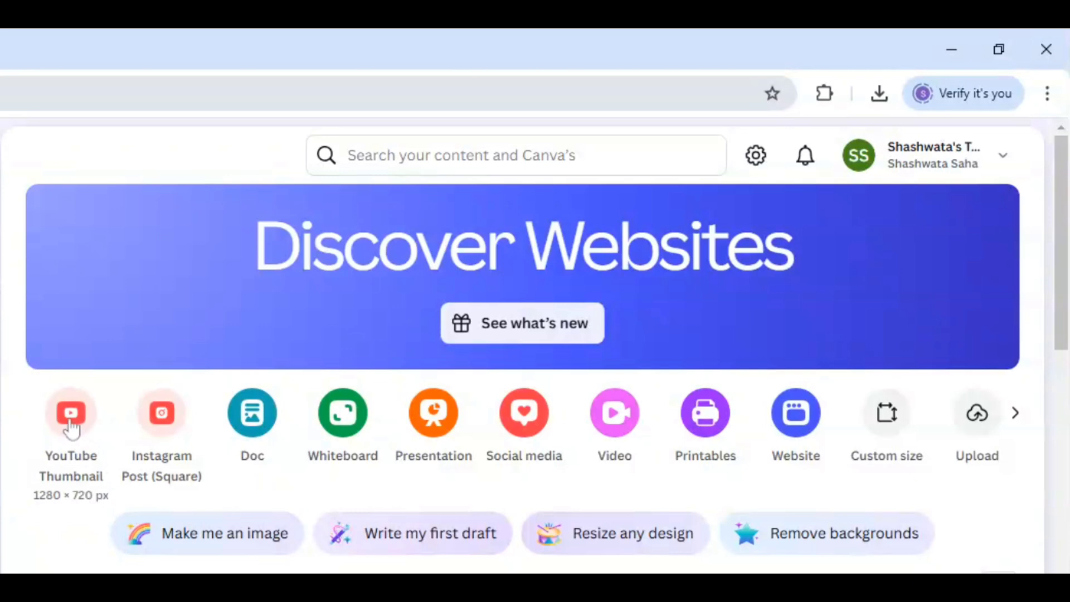
Step: Create a new blank 1280 × 720 px YouTube Thumbnail design from the Canva home page
left_click(71, 428)
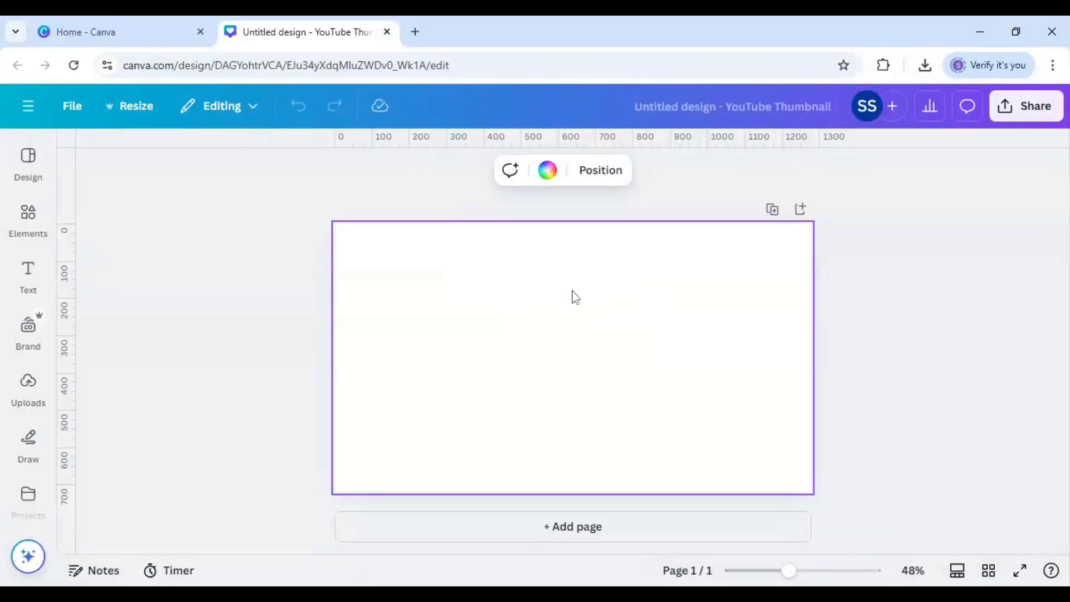
Step: Search the Elements library for 'christmas background'
left_click(28, 214)
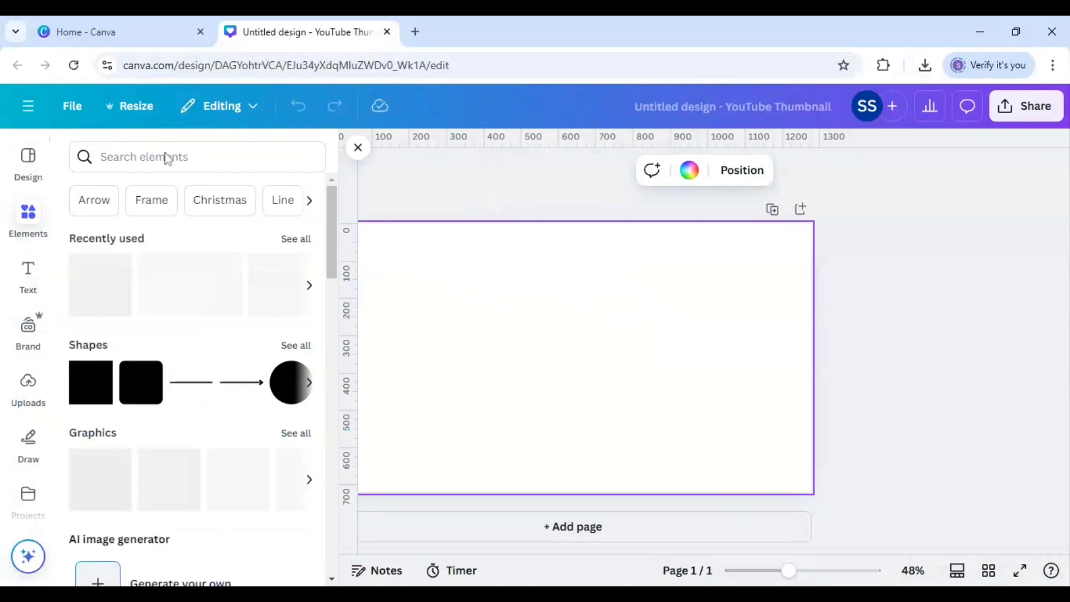
left_click(167, 157)
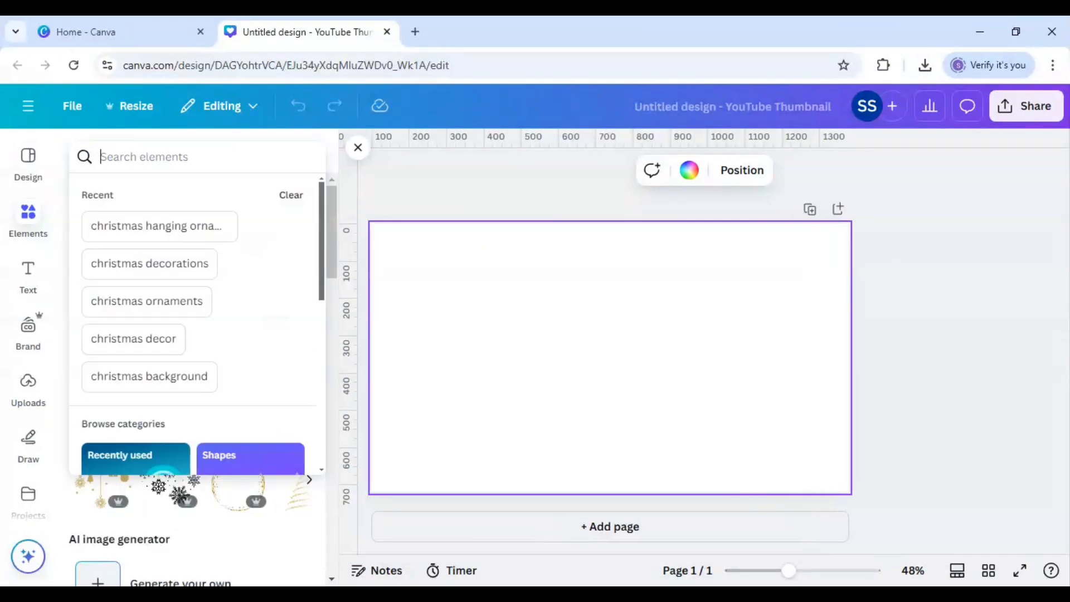
type("christma")
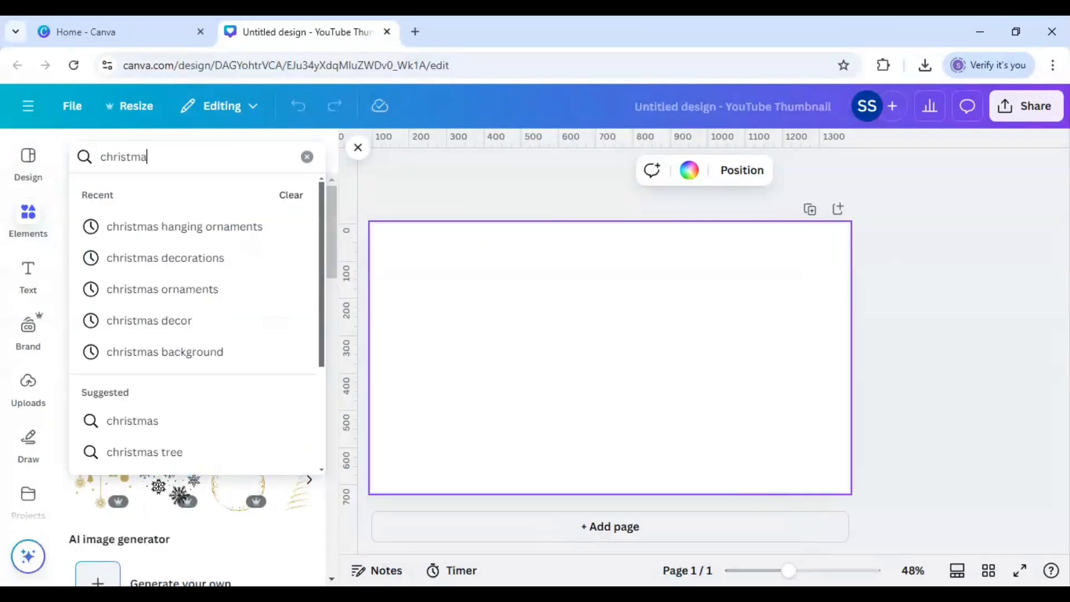
type("s background")
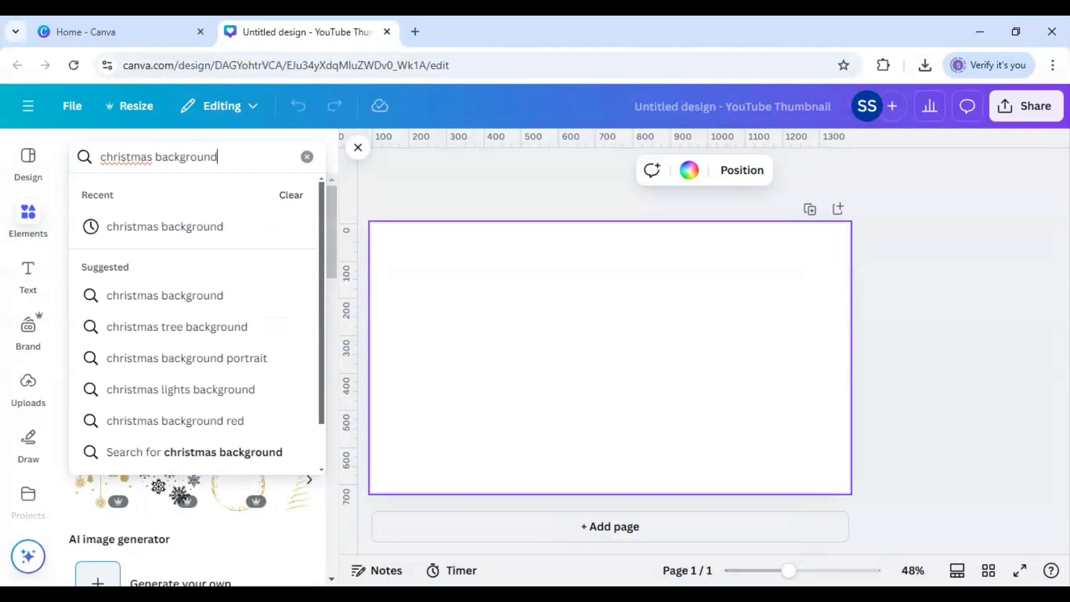
key("Return")
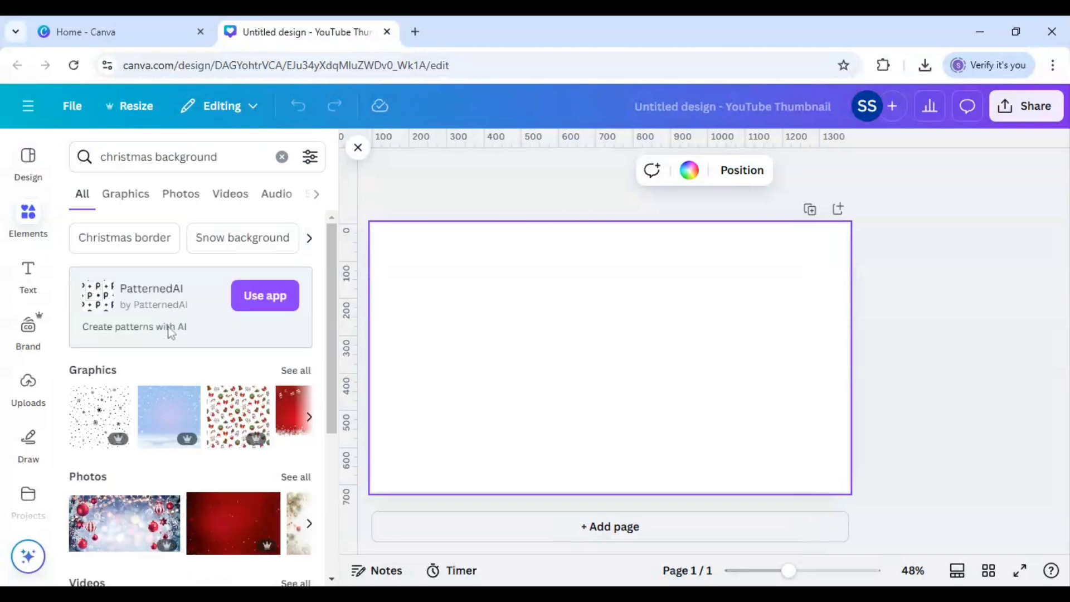
Step: Add the blue-and-gold bokeh photo from all photo results and set it as the page background
left_click(294, 477)
scroll(245, 432, "down", 10)
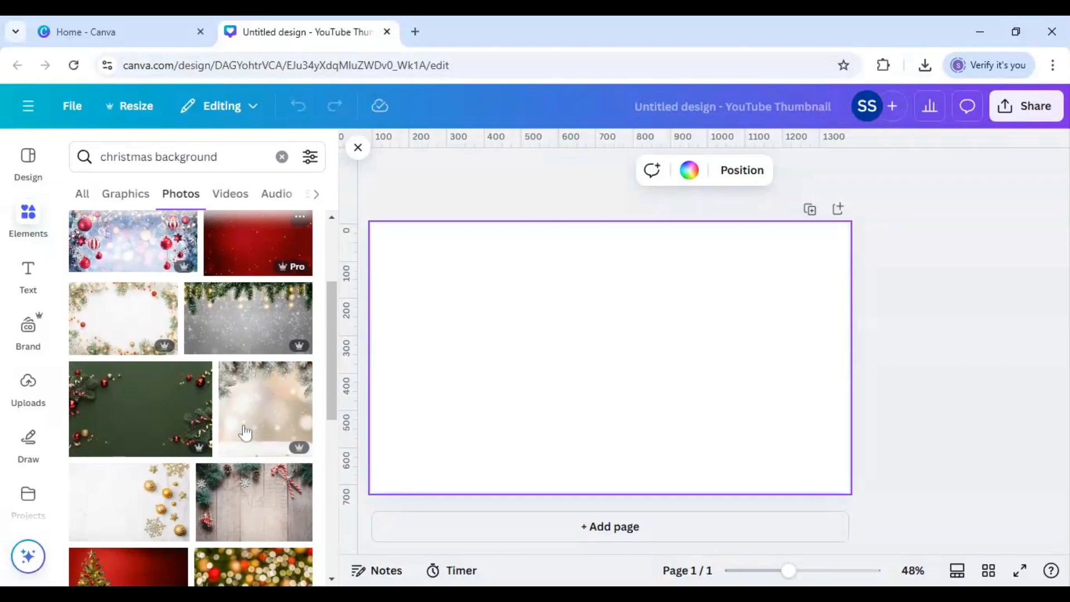
scroll(240, 430, "down", 8)
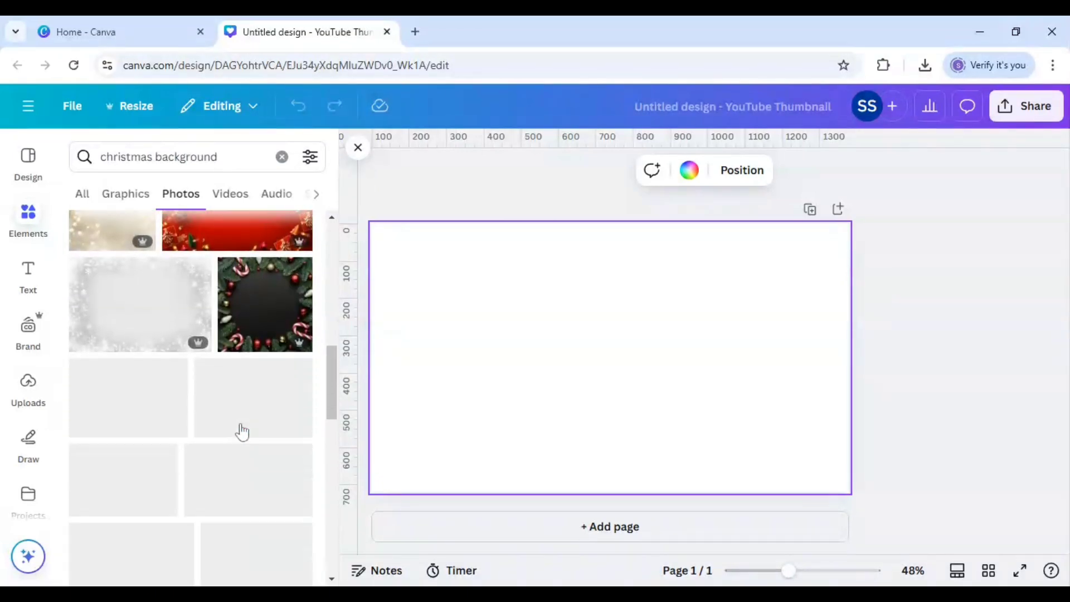
scroll(226, 428, "down", 10)
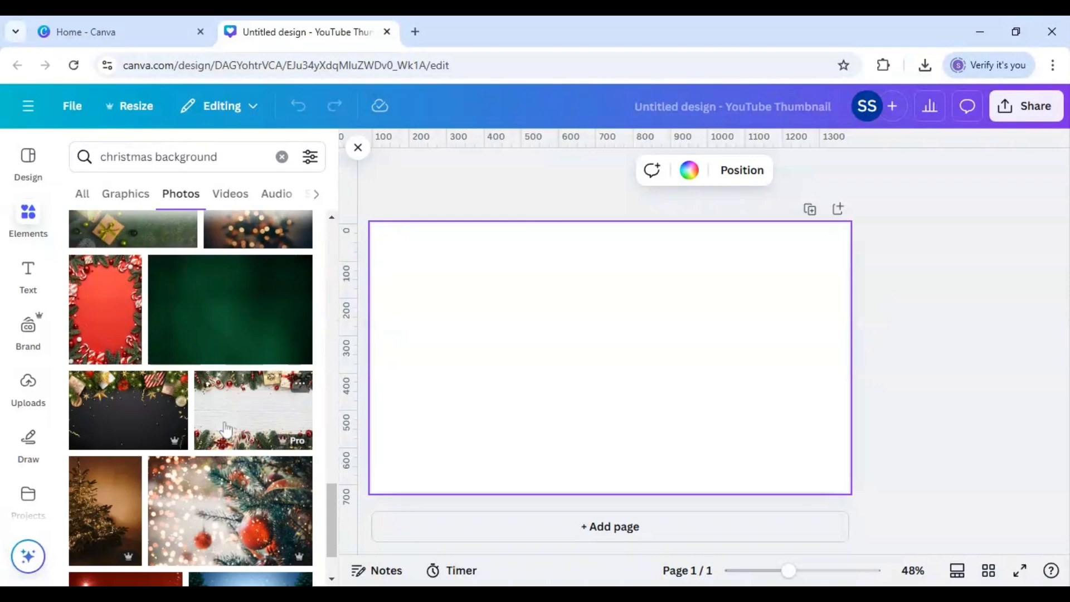
scroll(225, 430, "down", 8)
scroll(226, 429, "down", 5)
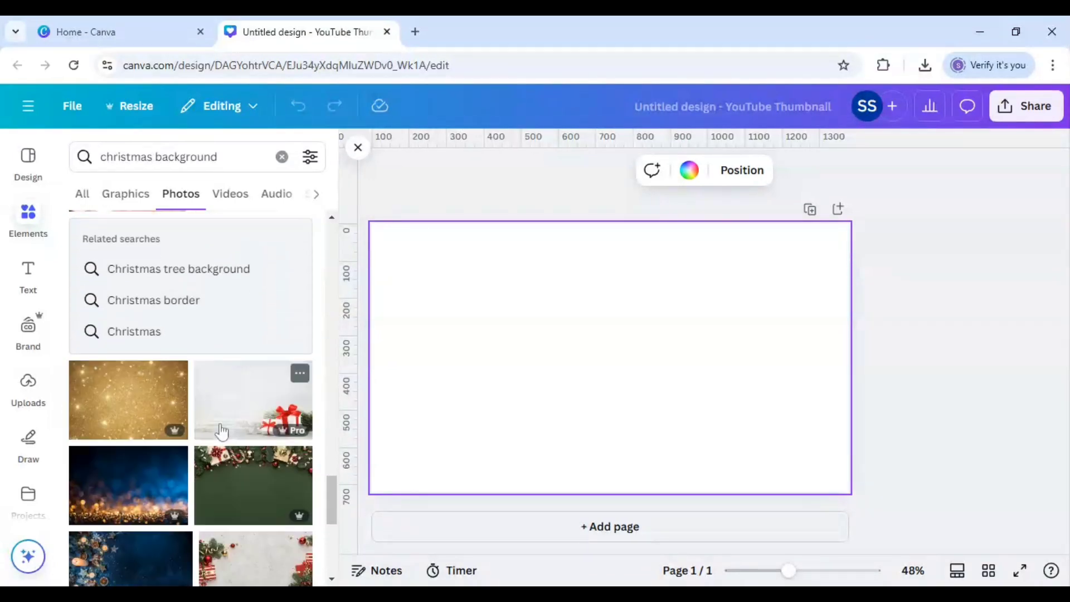
left_click(118, 479)
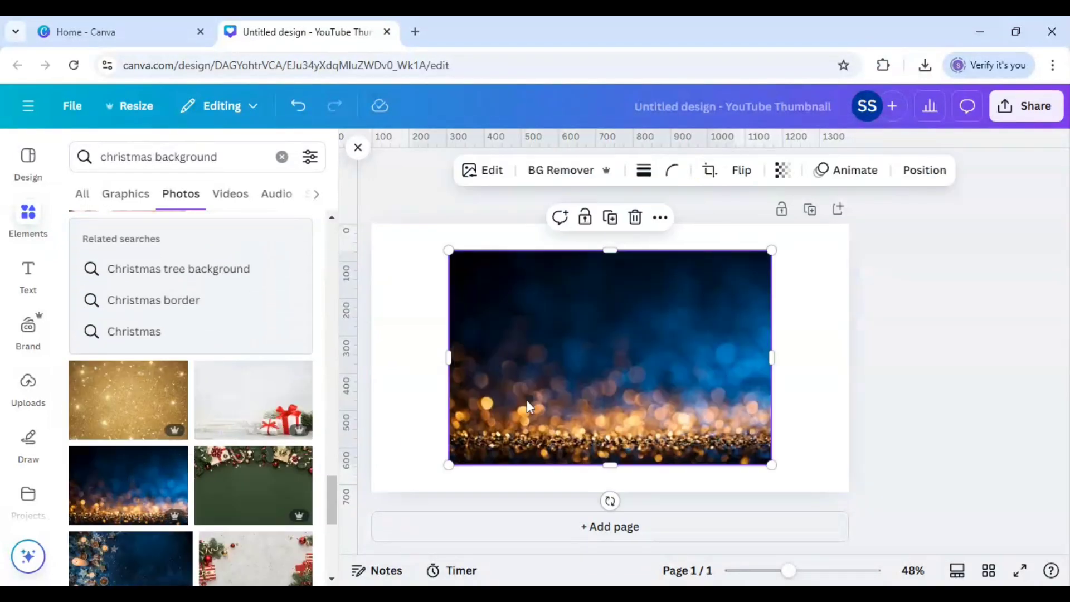
right_click(560, 382)
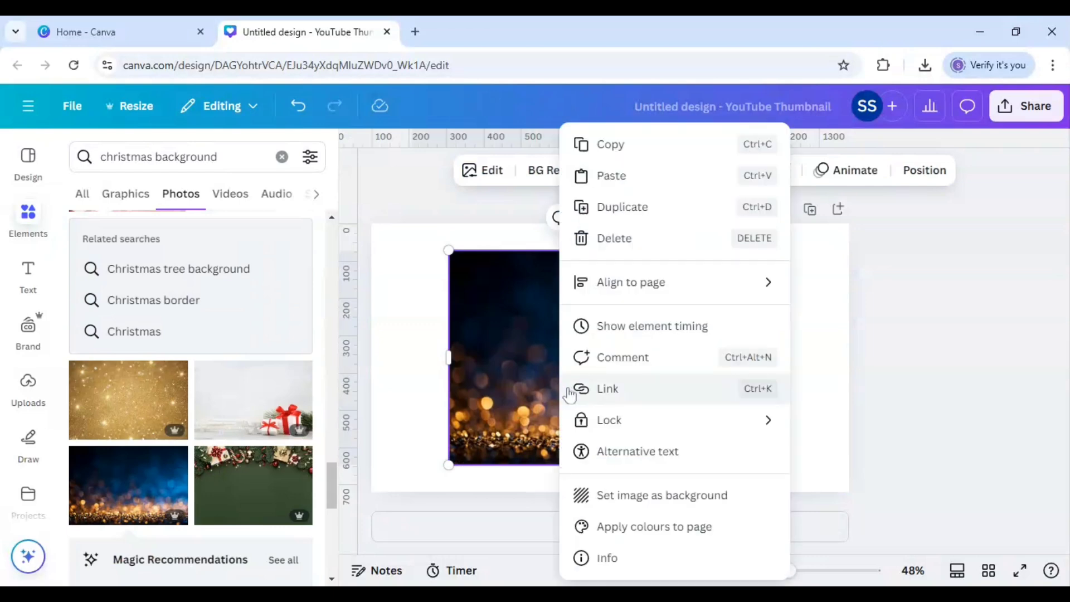
left_click(610, 501)
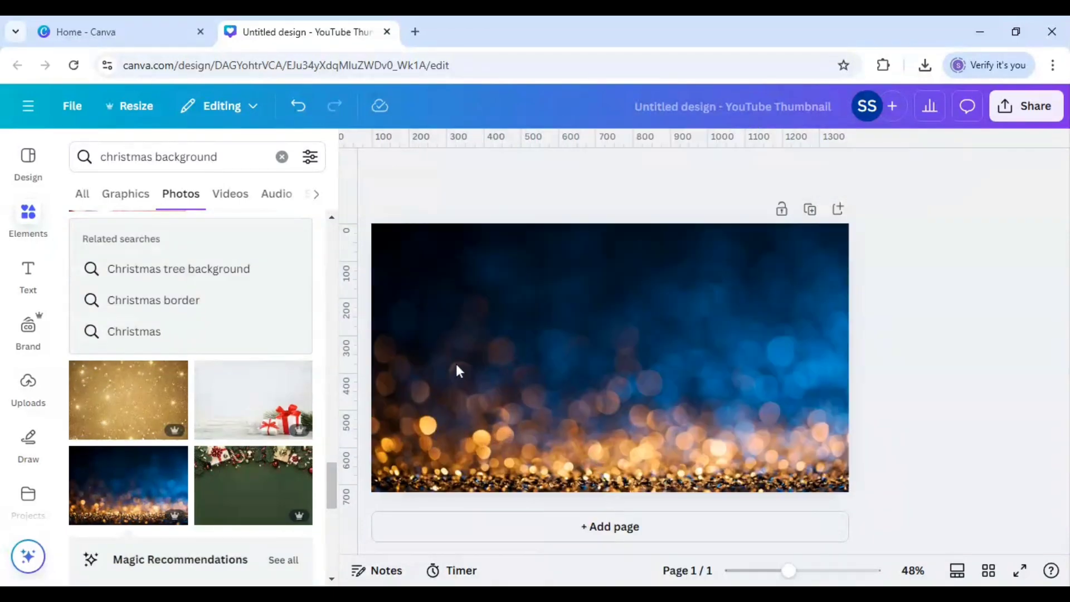
Step: Search Elements for 'photography photo string' and add the pegged blank cards photo
left_click_drag(218, 156, 106, 156)
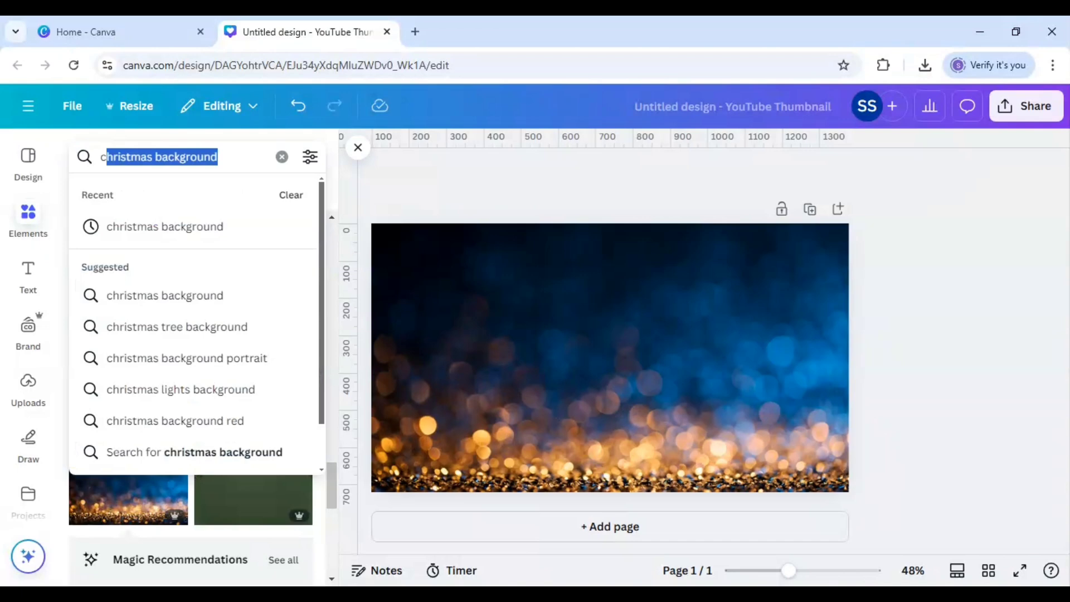
type("ph")
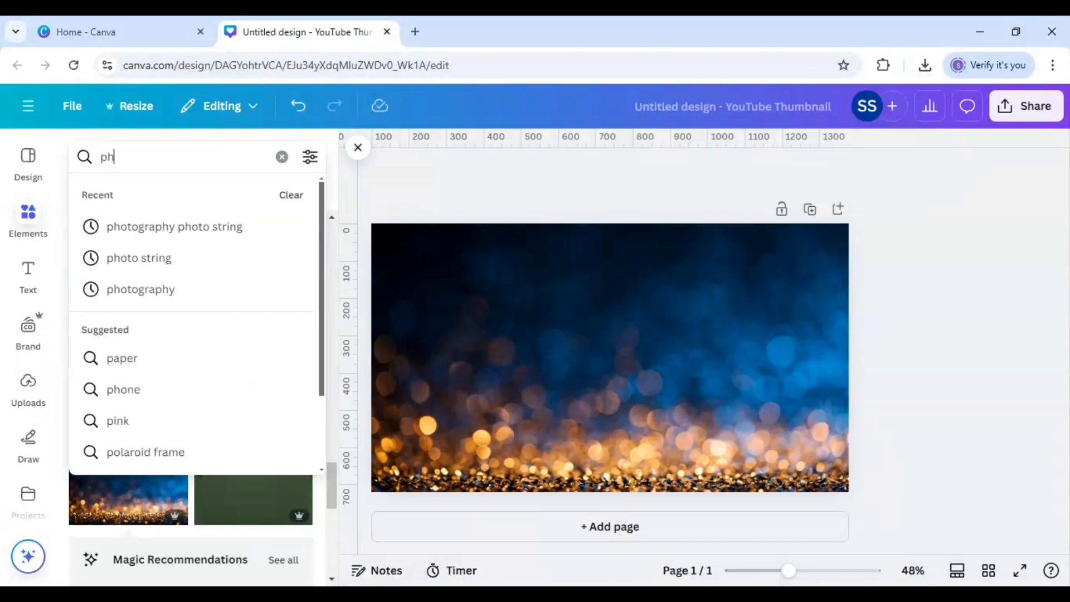
type("otography")
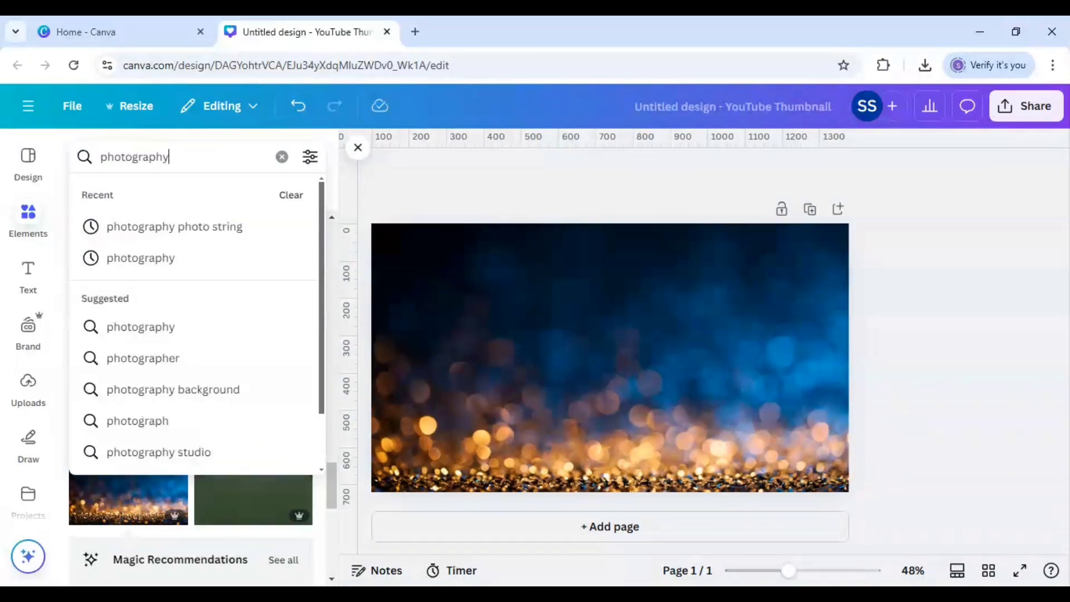
type(" photo st")
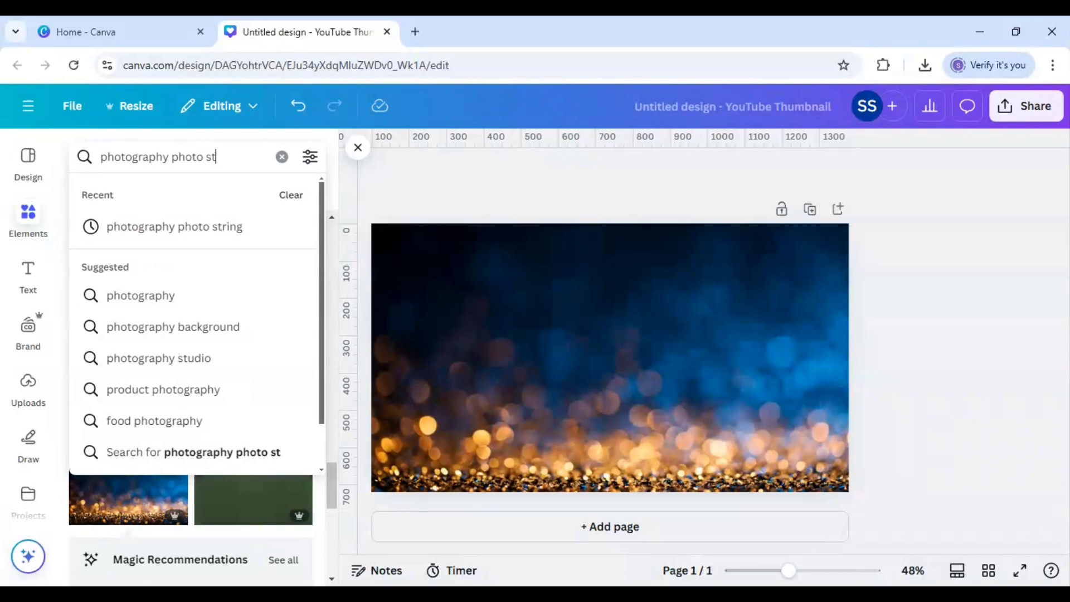
type("ring")
key("Return")
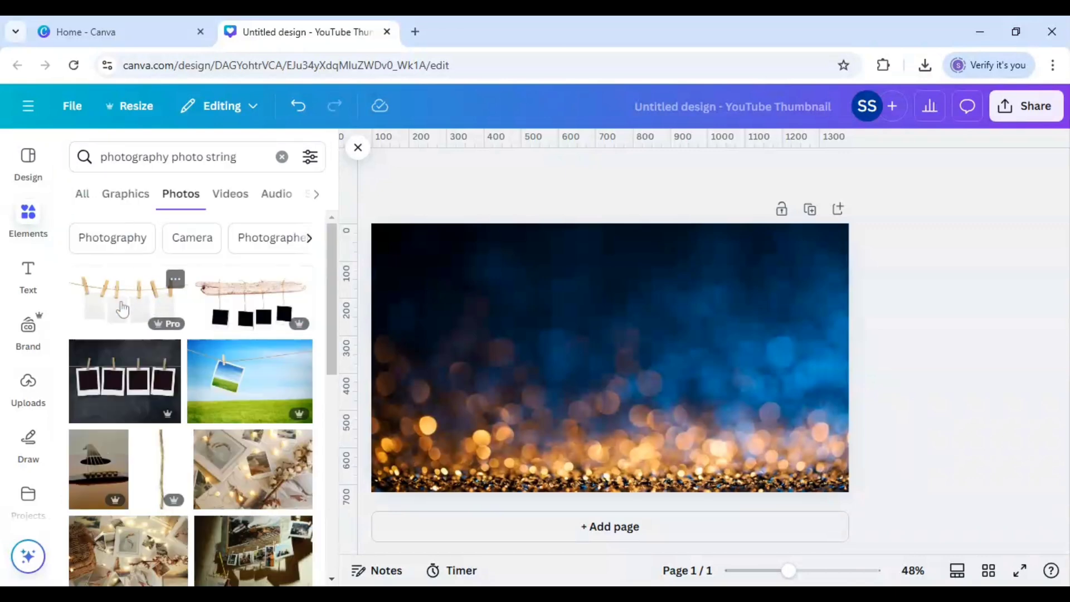
left_click(127, 306)
Step: Stretch the pegged cards photo to the page width and settle it mid-page
left_click_drag(524, 381, 493, 365)
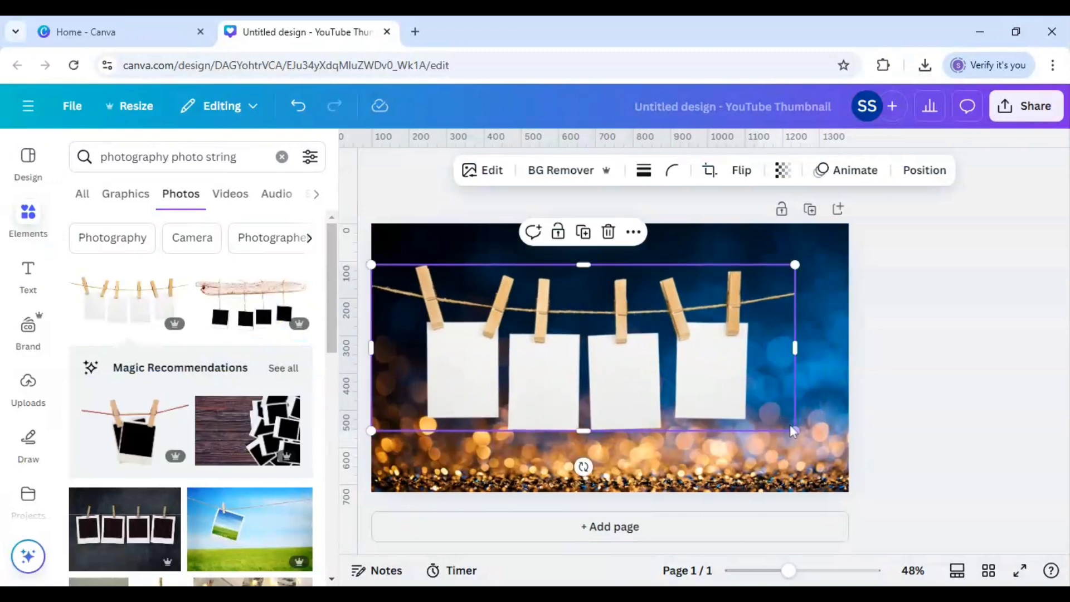
left_click_drag(801, 431, 849, 453)
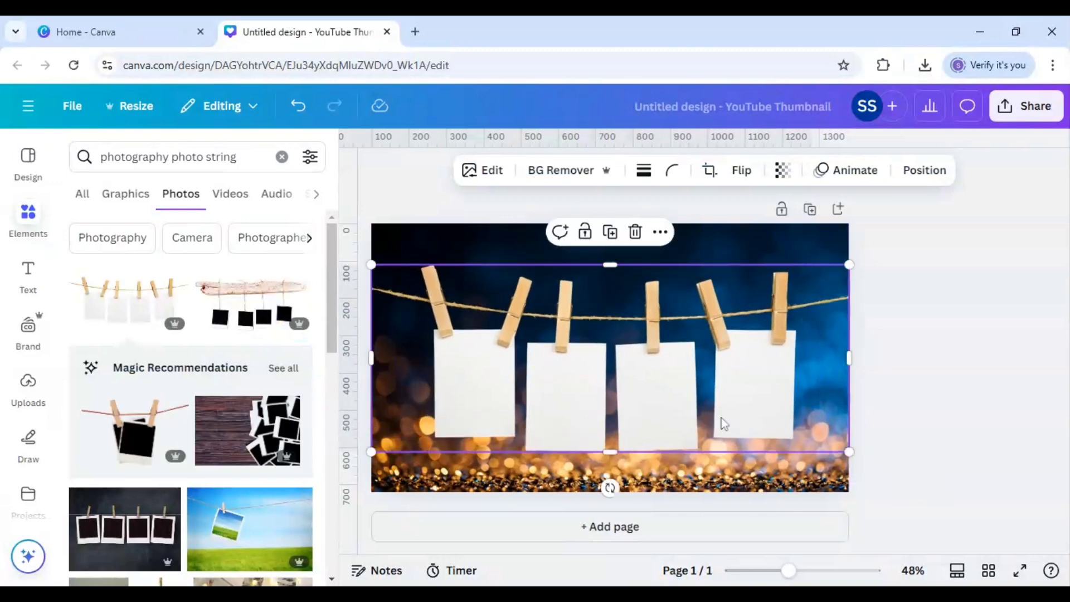
left_click_drag(721, 417, 722, 431)
left_click(885, 416)
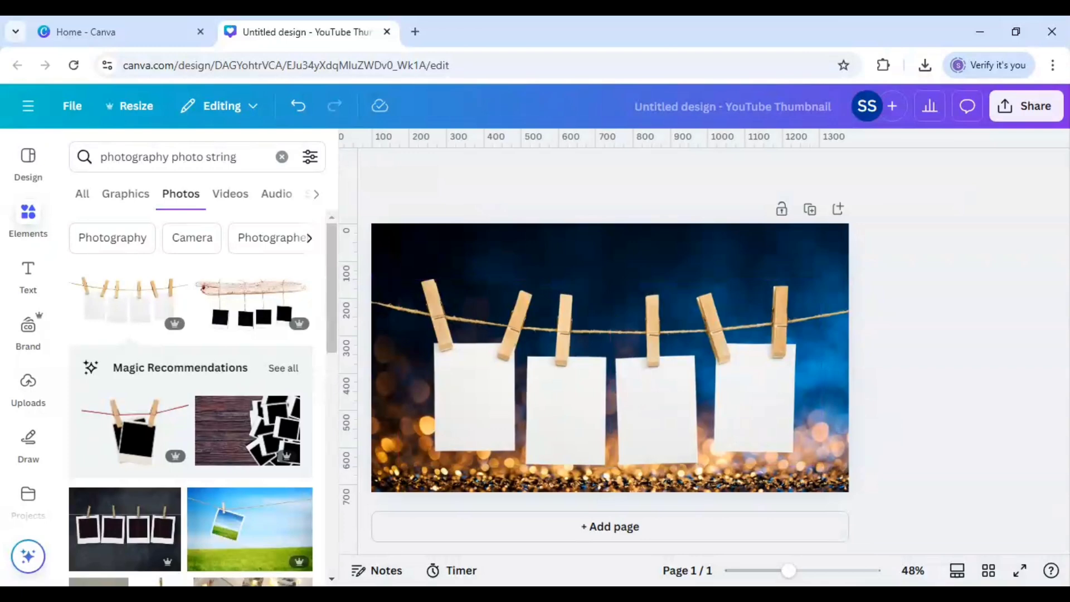
Step: Add a red-bauble garland from a 'christmas decorations' search, shrunk to 418 × 299, near the top edge
left_click(167, 157)
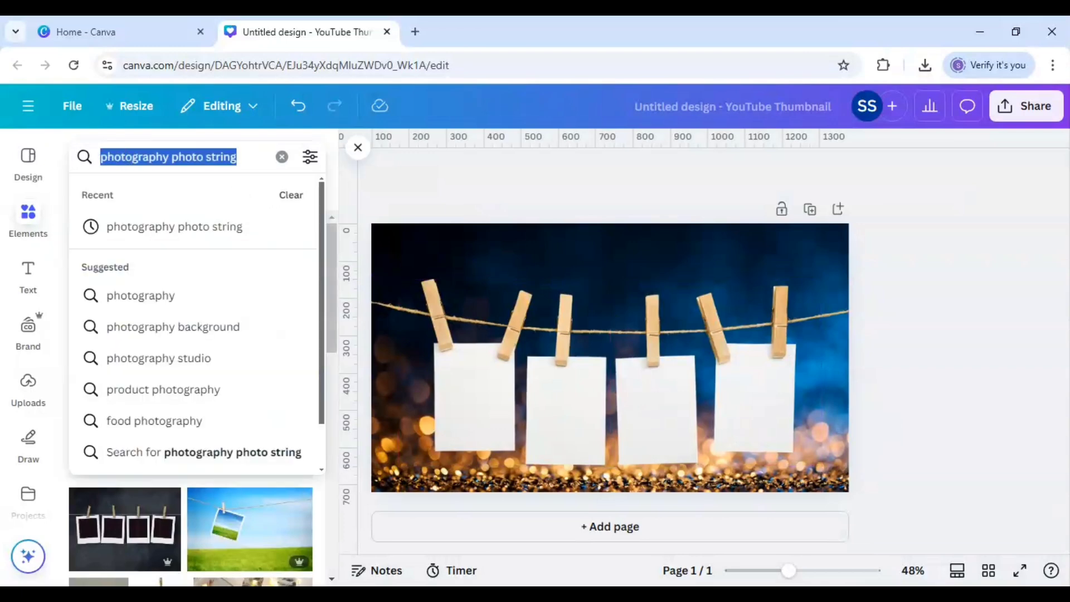
type("christma")
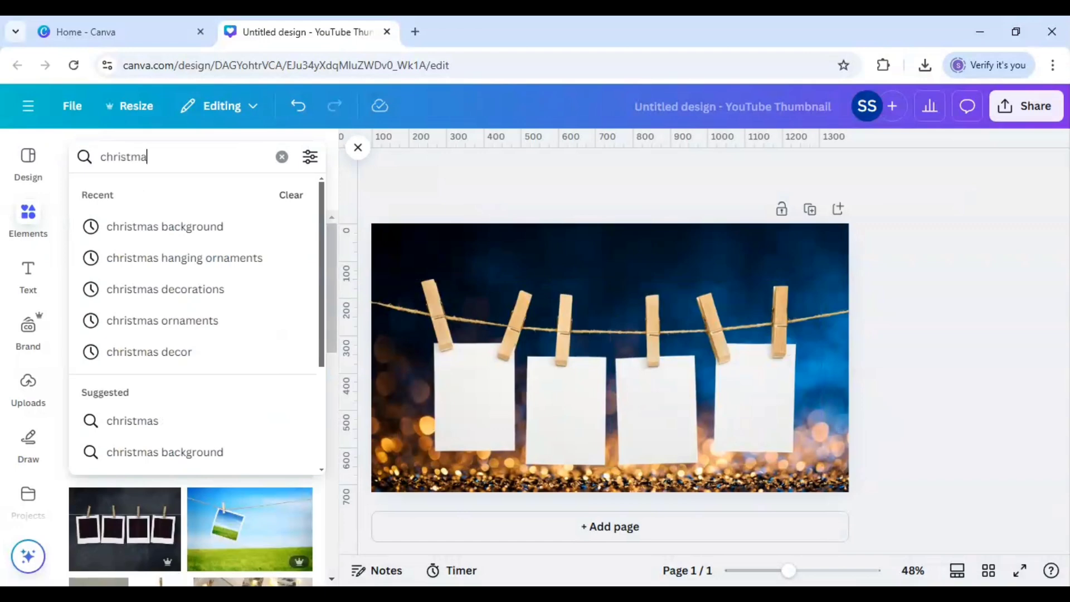
type("s dec")
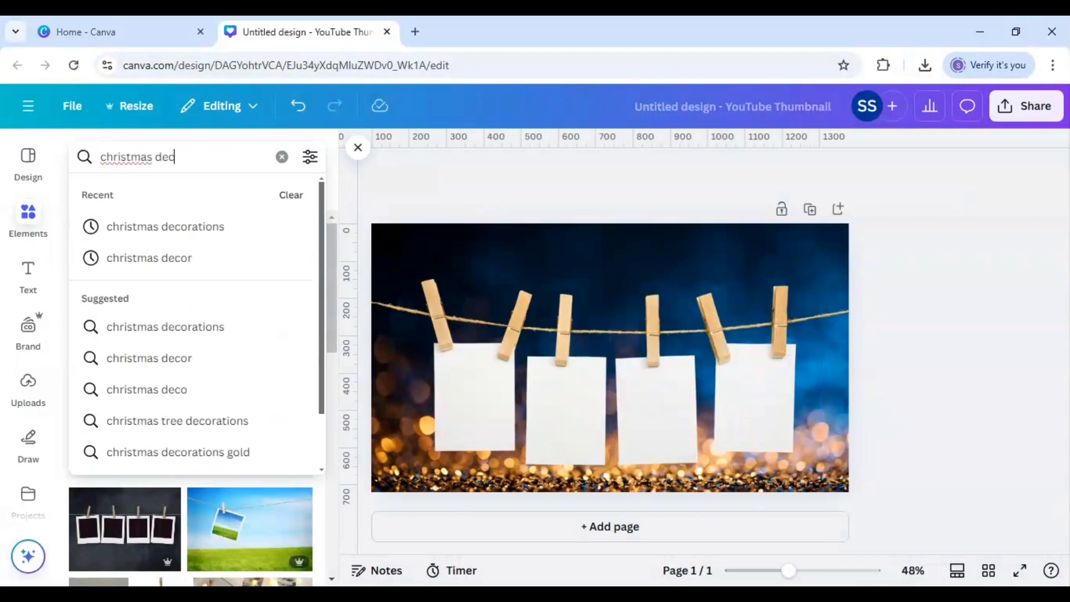
type("orations")
key("Return")
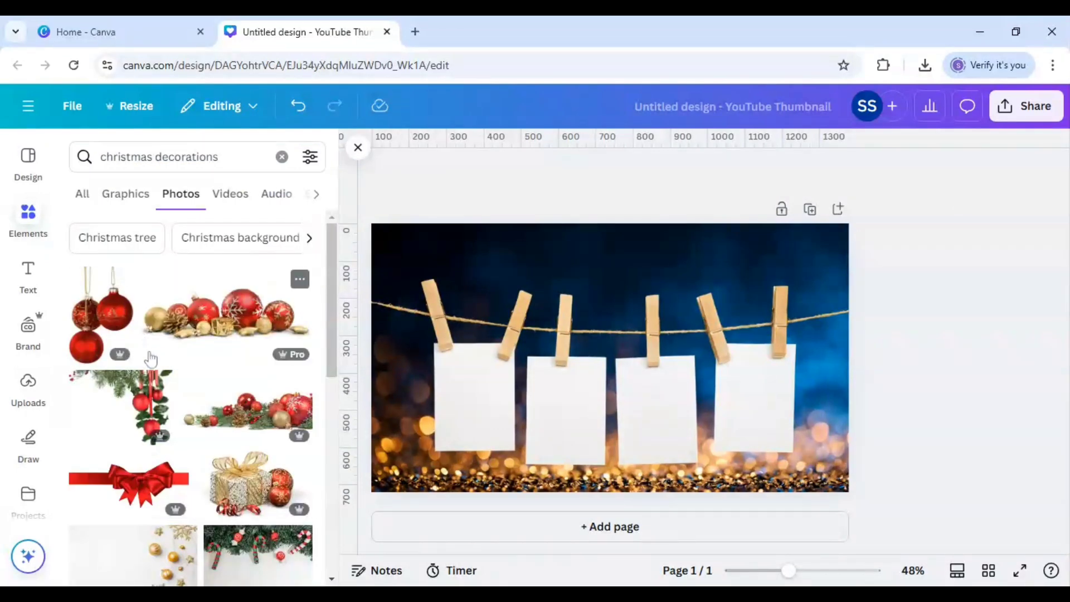
left_click(130, 407)
left_click_drag(641, 382, 729, 374)
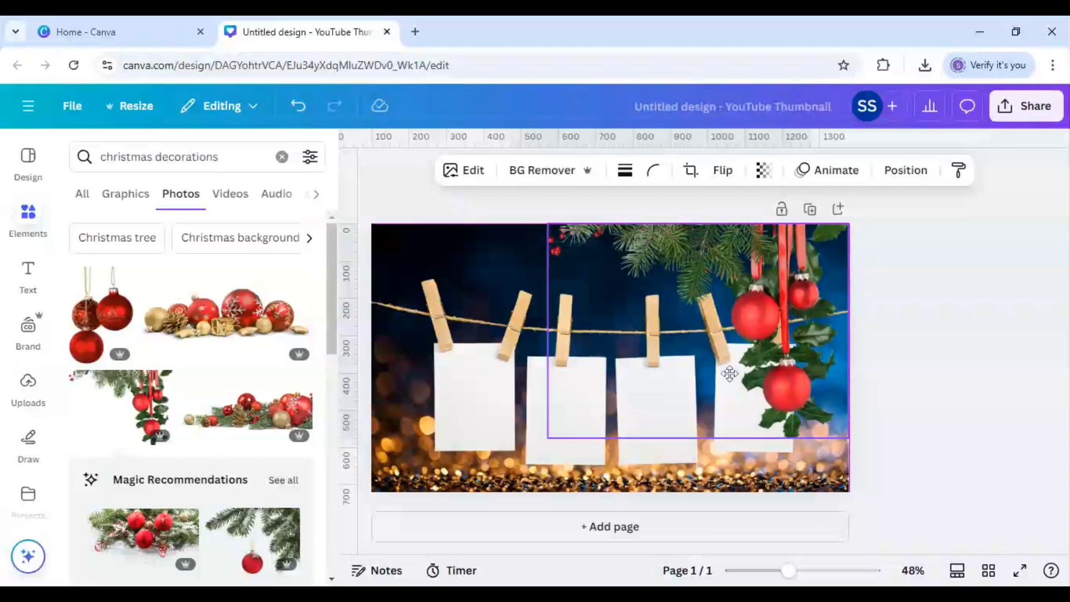
left_click_drag(552, 436, 747, 344)
left_click_drag(789, 282, 442, 276)
Step: Duplicate the garland, mirror the copy horizontally and place it in the top-left corner
left_click(786, 343)
left_click(723, 170)
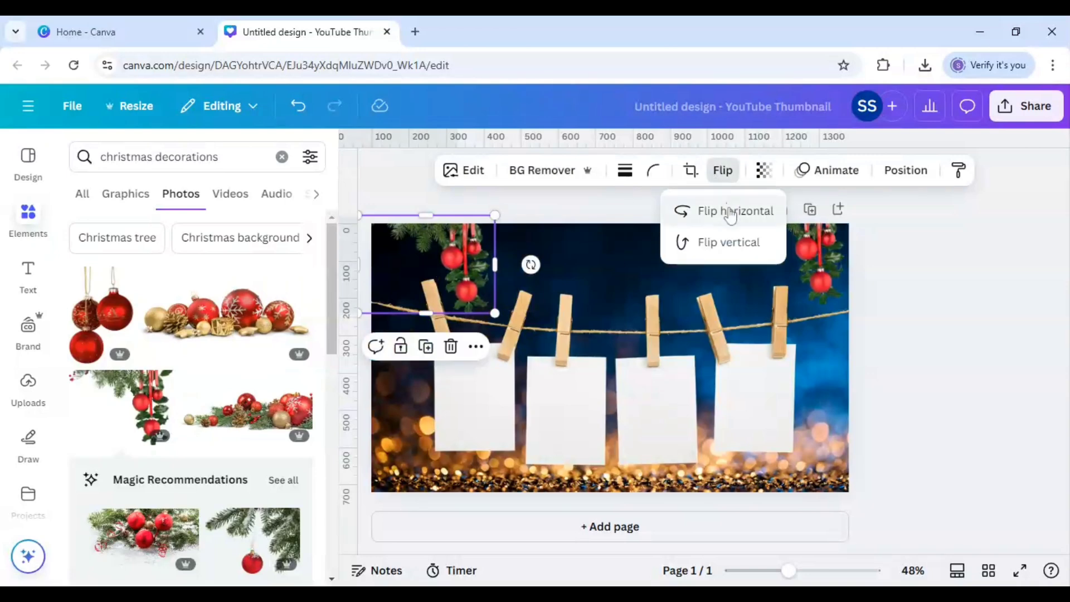
left_click(728, 210)
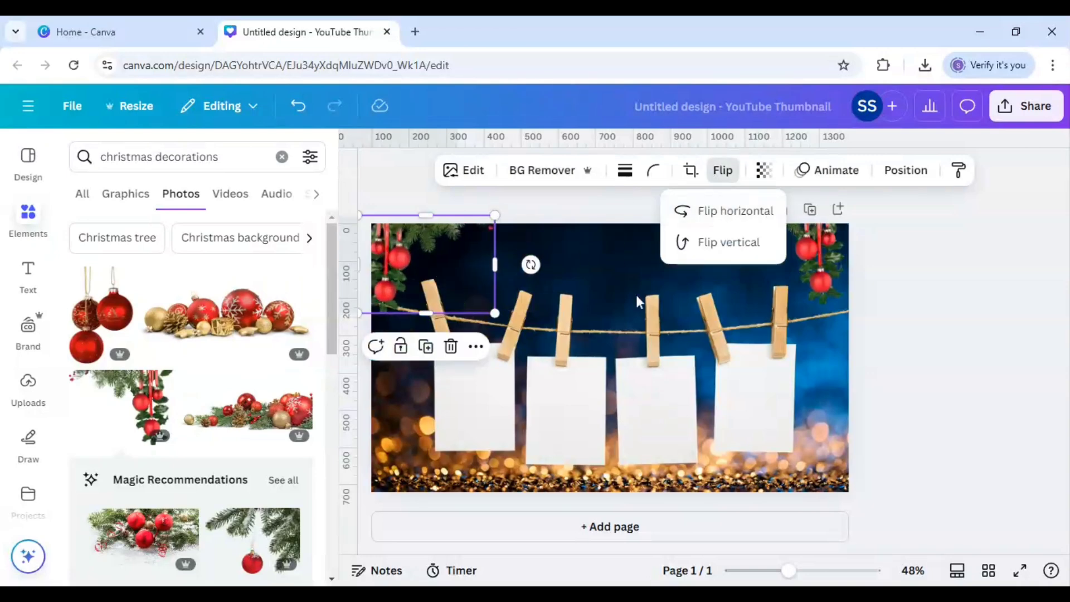
left_click_drag(394, 267, 406, 267)
left_click(920, 337)
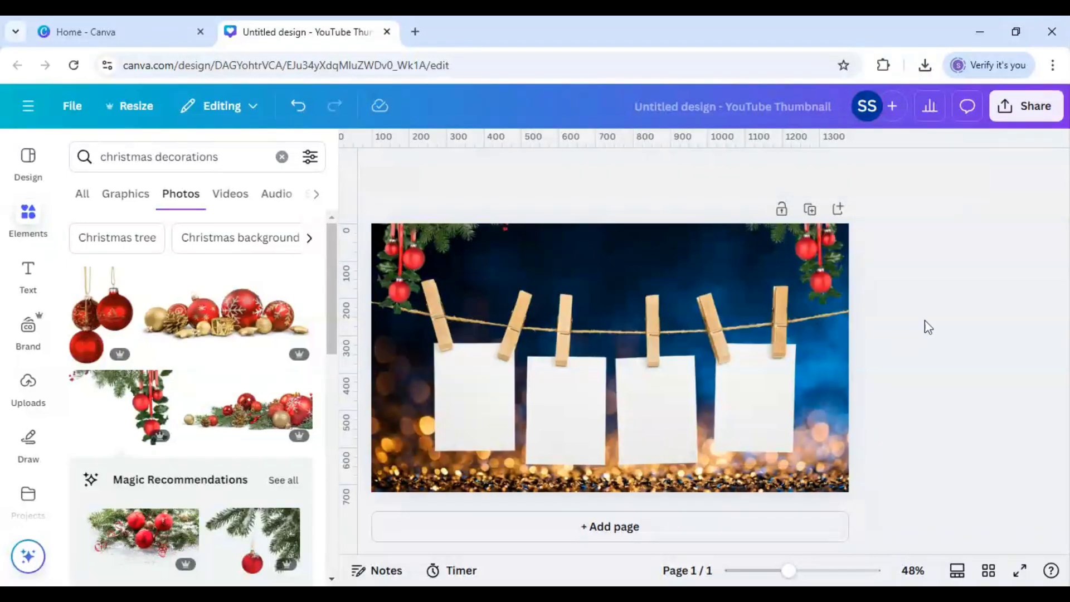
Step: Fine-tune the garlands, shifting the left one about 100 px right and the right one slightly left
left_click(446, 266)
left_click_drag(446, 267, 450, 270)
left_click(908, 293)
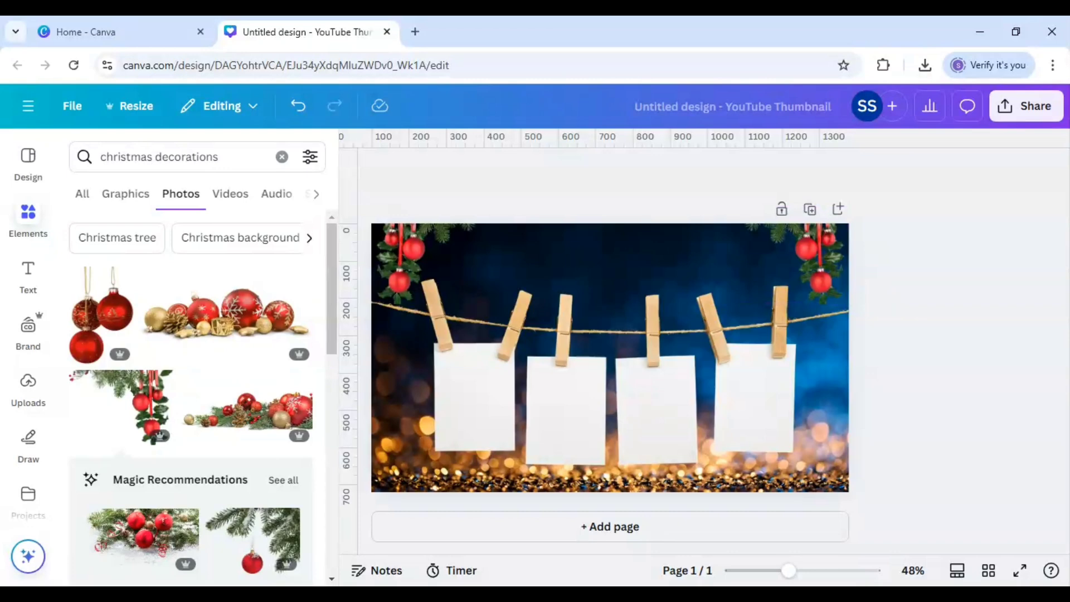
left_click(420, 260)
left_click_drag(432, 269, 488, 270)
left_click(815, 263)
left_click_drag(815, 263, 764, 264)
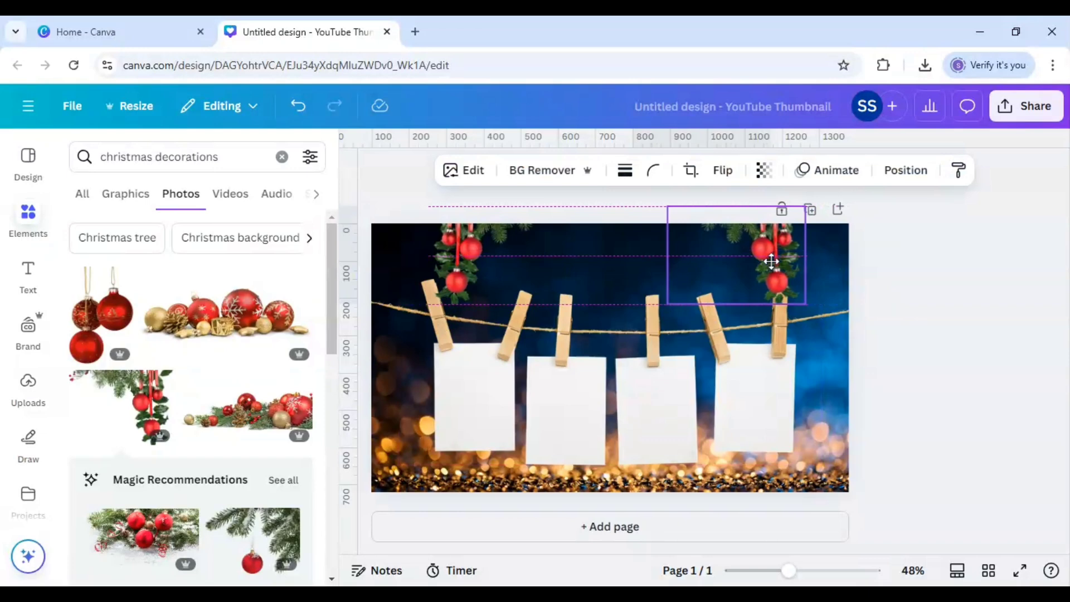
Step: Add a heading reading 'Christmas Memories'
left_click(908, 282)
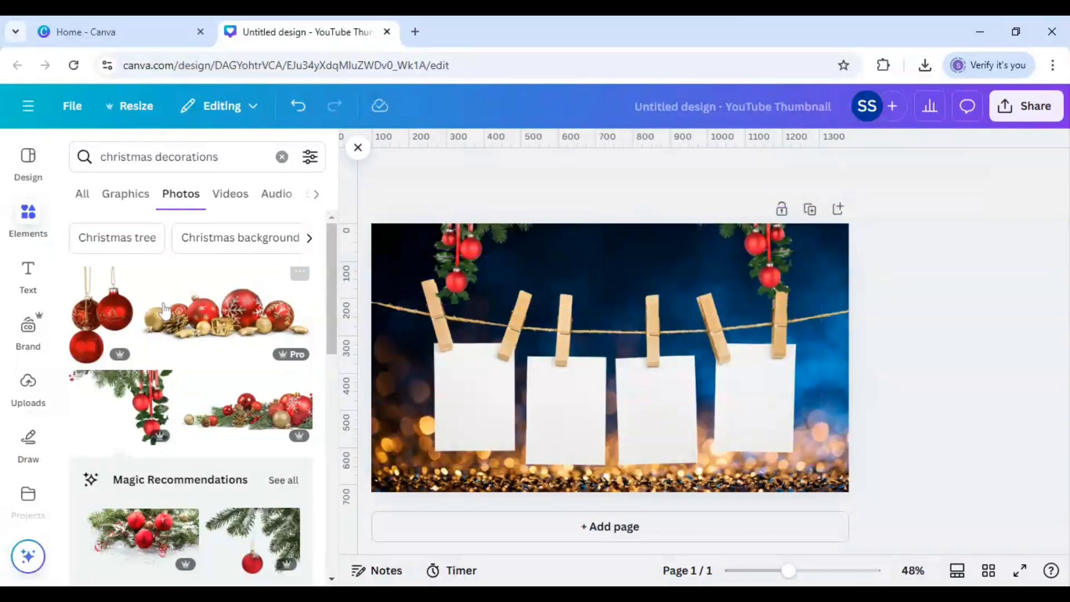
left_click(28, 271)
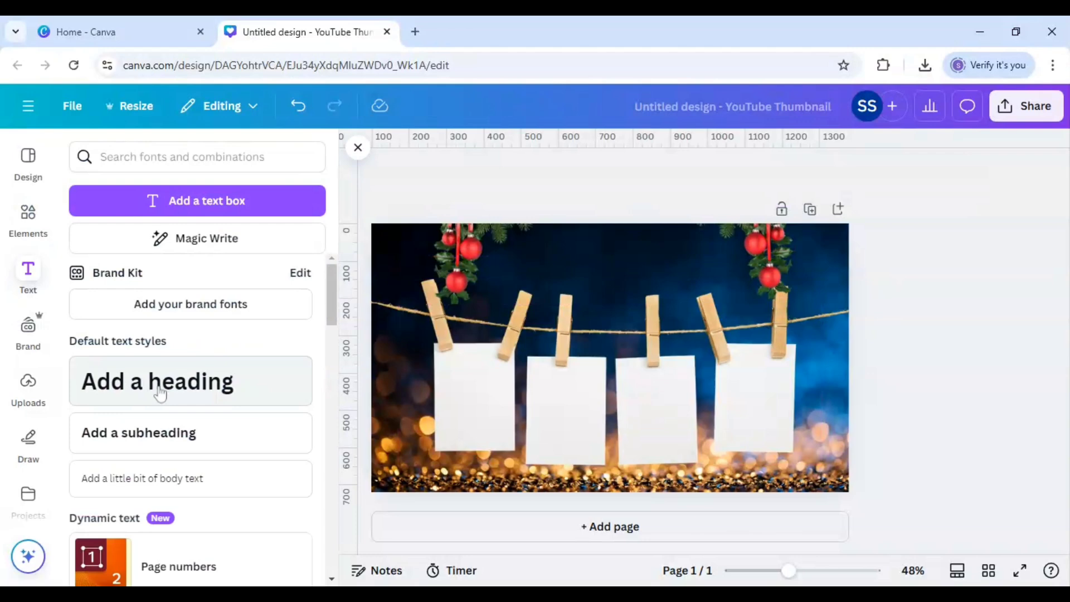
left_click(157, 391)
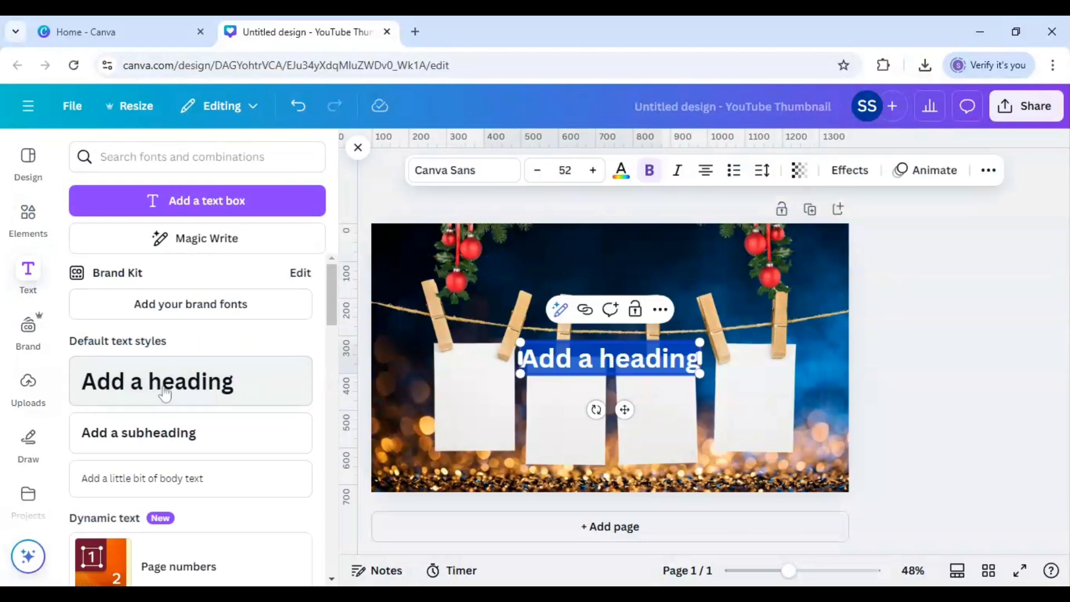
type("Chri")
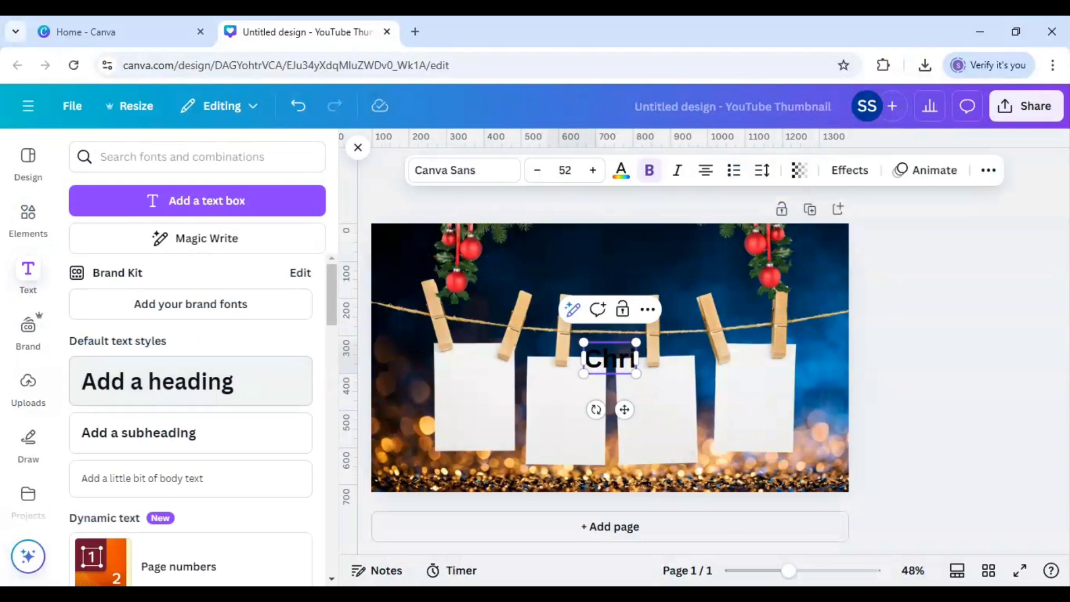
type("stmas")
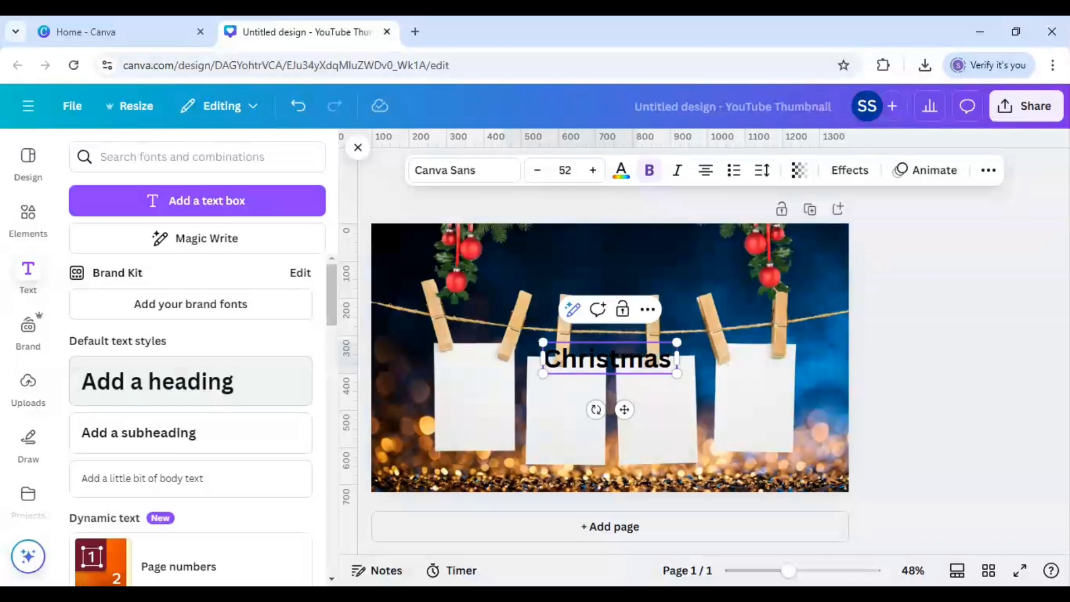
type(" D")
key("BackSpace")
type("Memories")
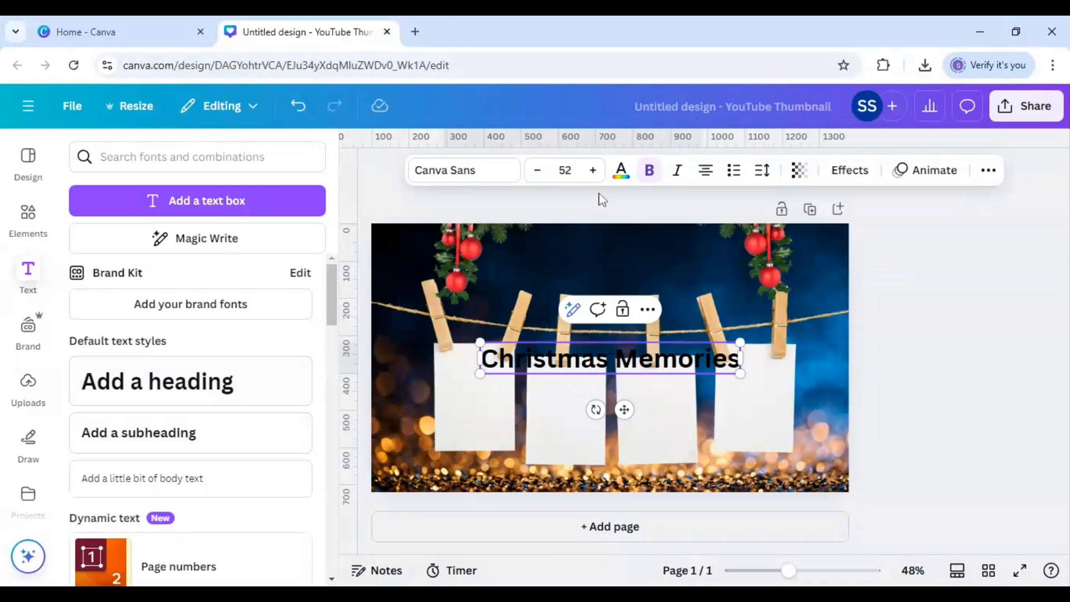
Step: Make all the heading text white and move it up near the top of the thumbnail
left_click(621, 170)
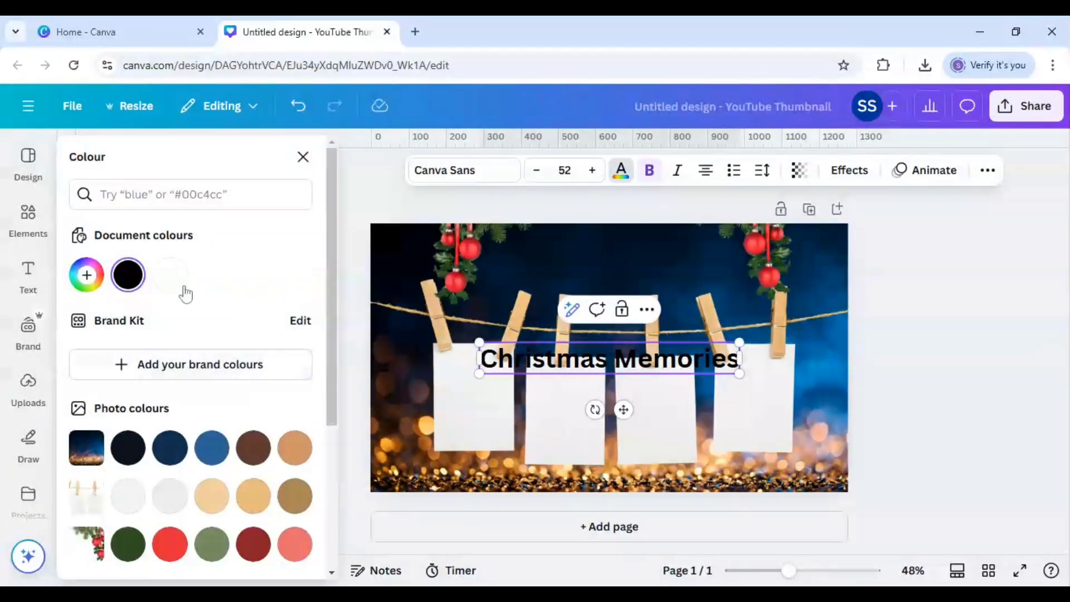
left_click(170, 275)
left_click(174, 553)
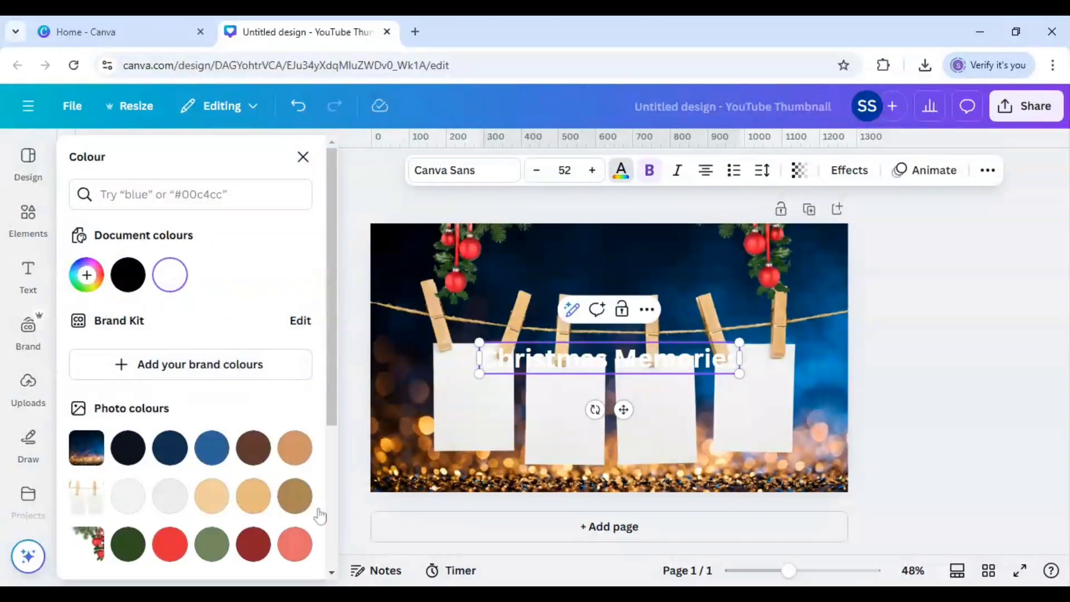
left_click_drag(623, 410, 625, 311)
left_click(876, 346)
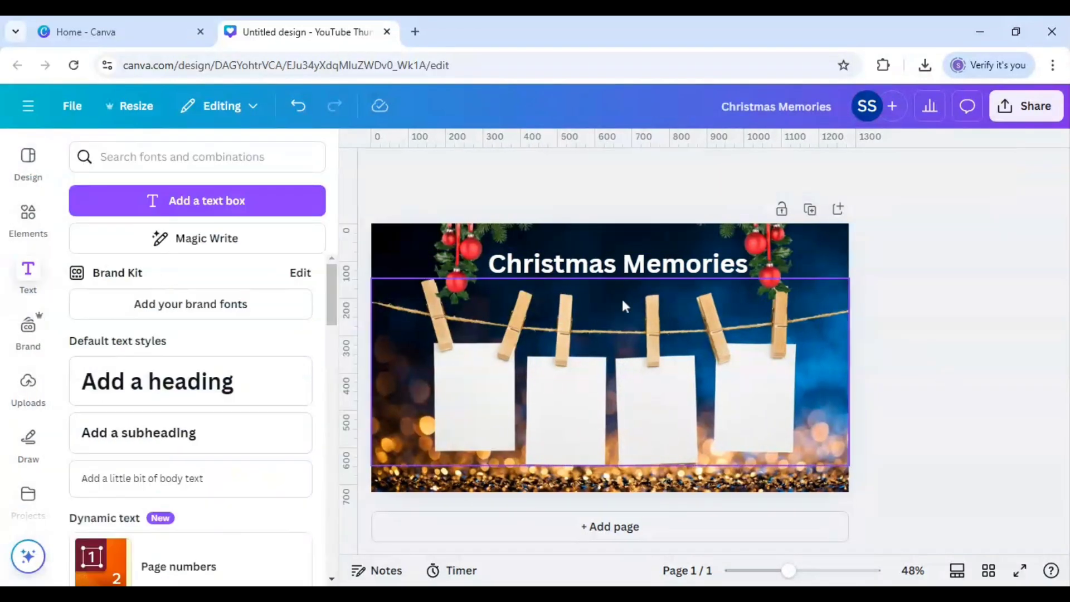
left_click(608, 267)
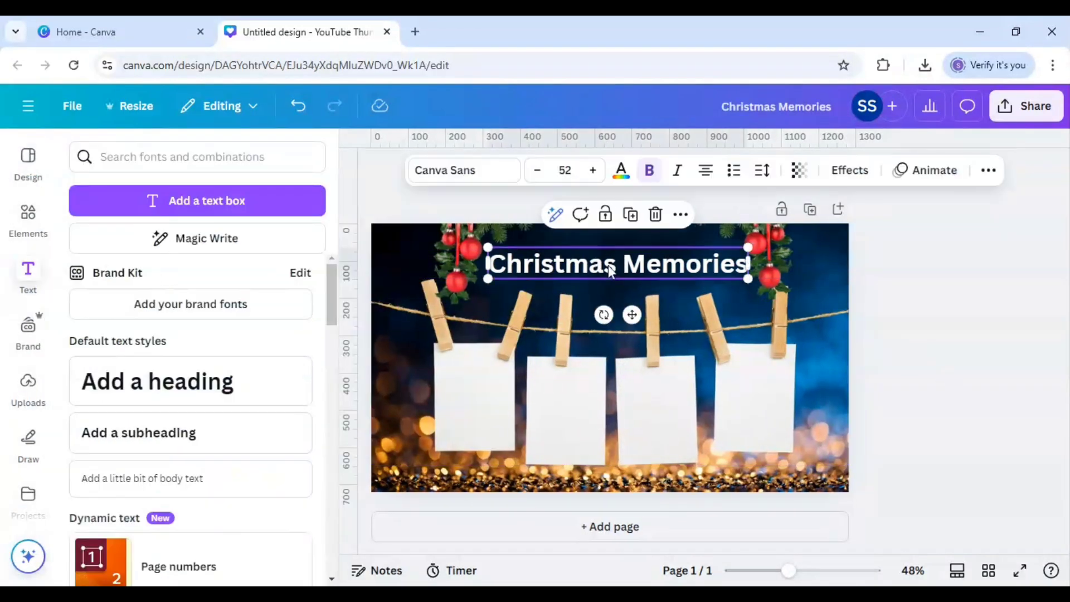
Step: Switch the 'Christmas Memories' heading to Alex Brush and enlarge it to size 64.5
left_click(454, 176)
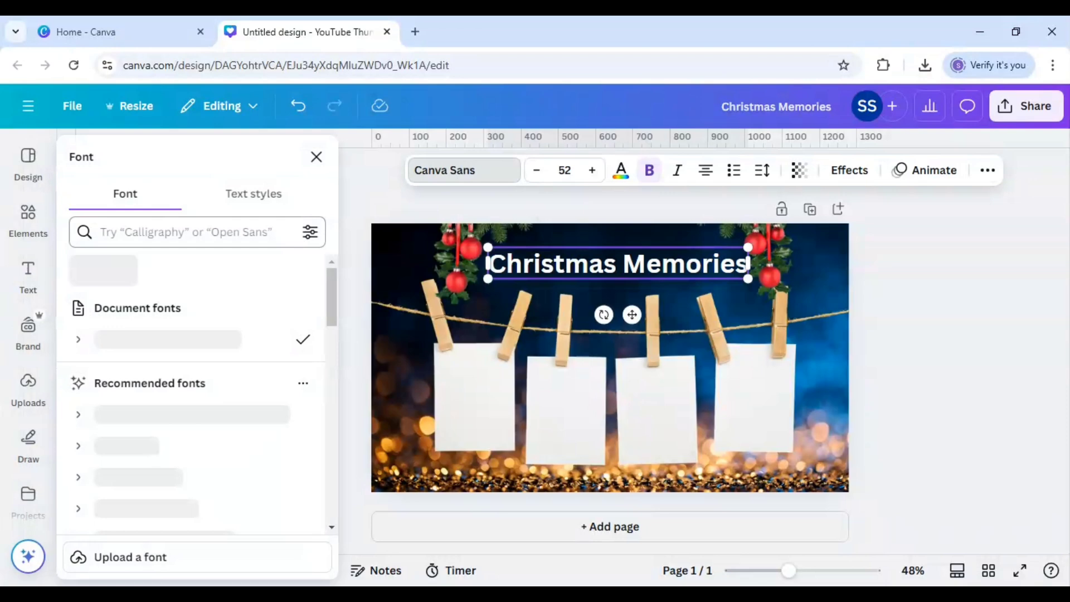
type("a")
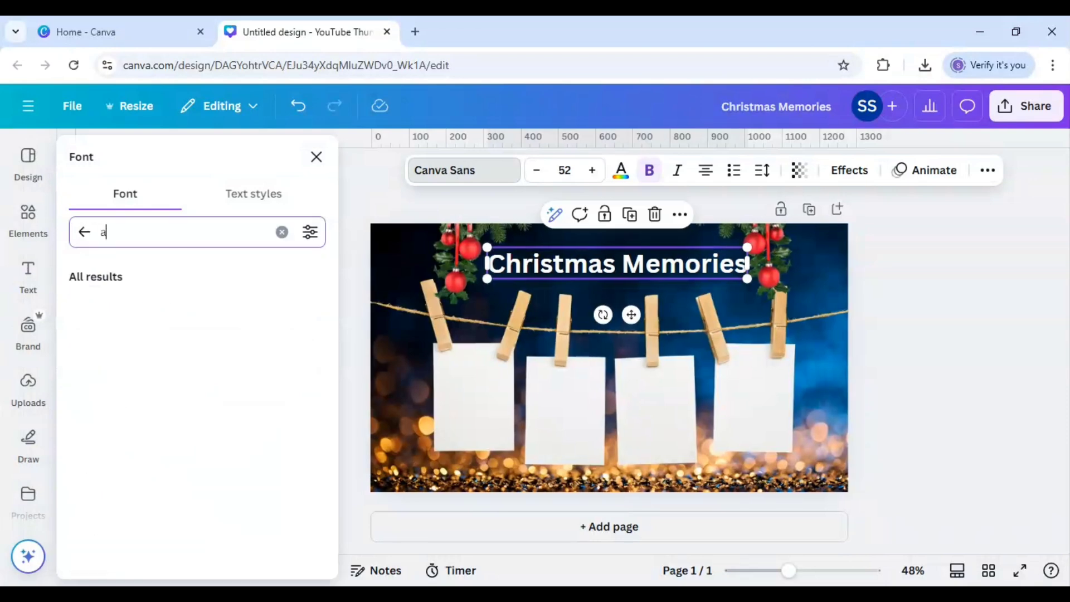
type("lex")
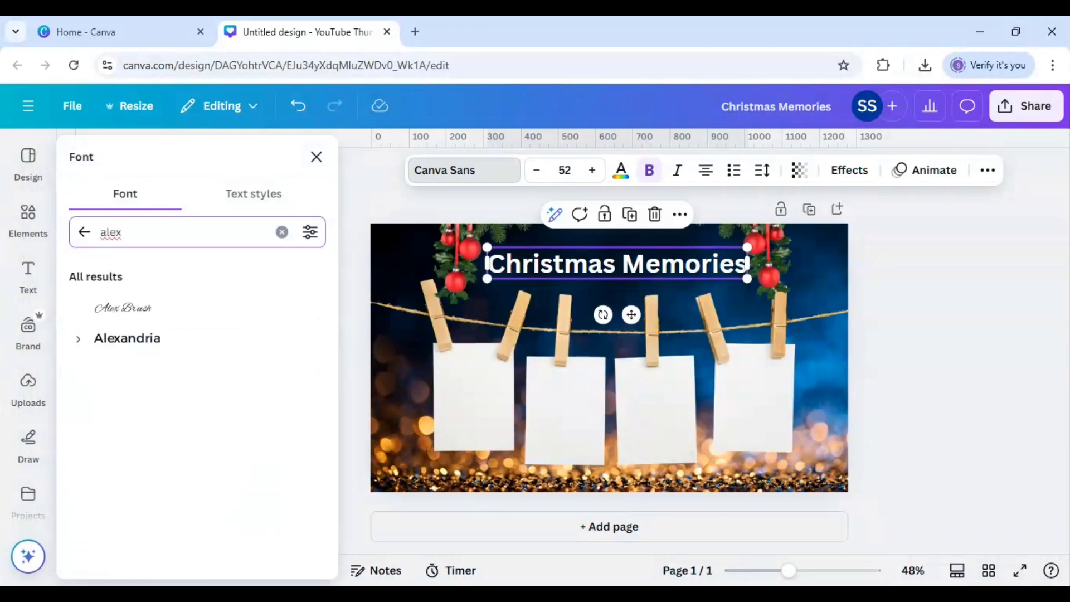
left_click(154, 317)
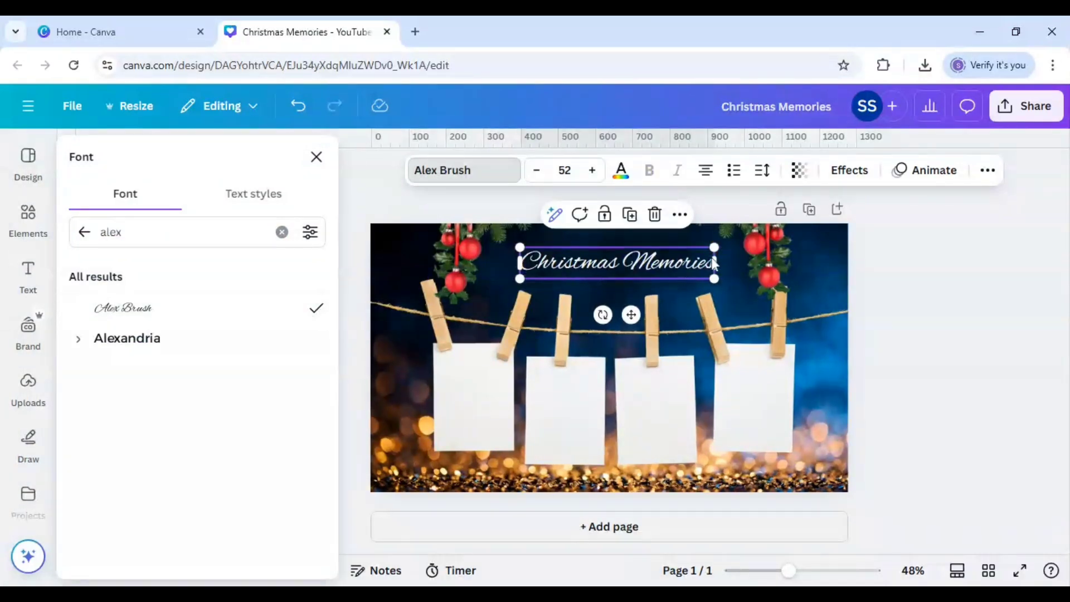
left_click_drag(715, 247, 736, 240)
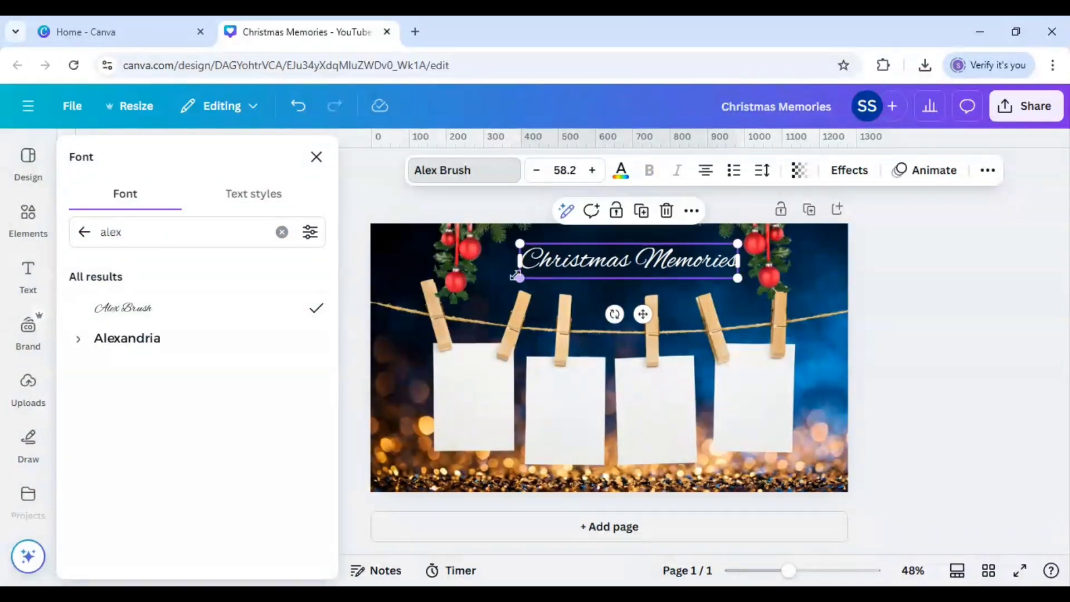
left_click_drag(521, 278, 496, 282)
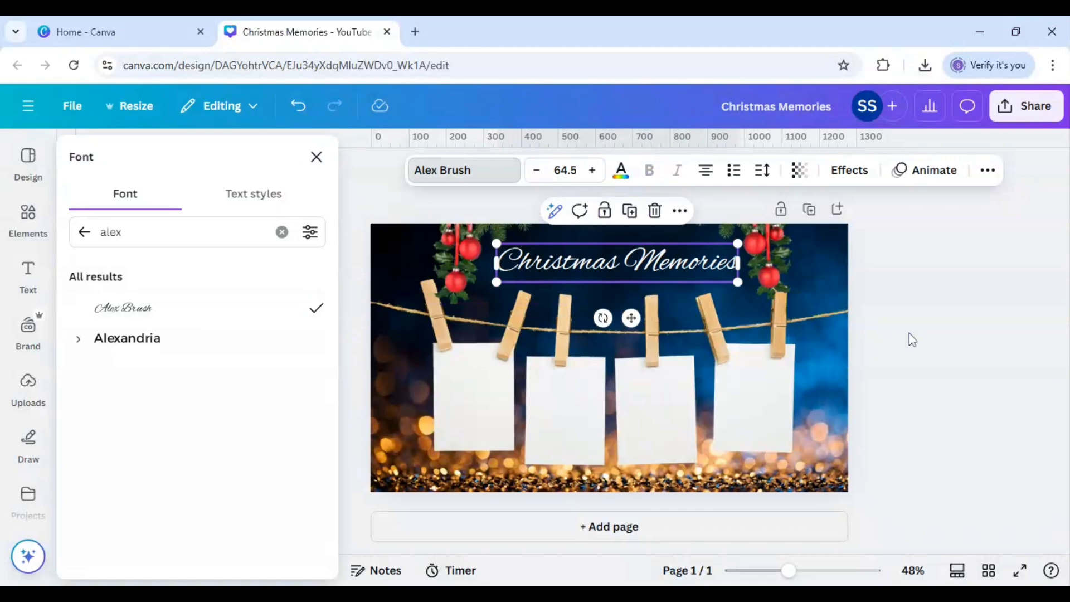
left_click(925, 354)
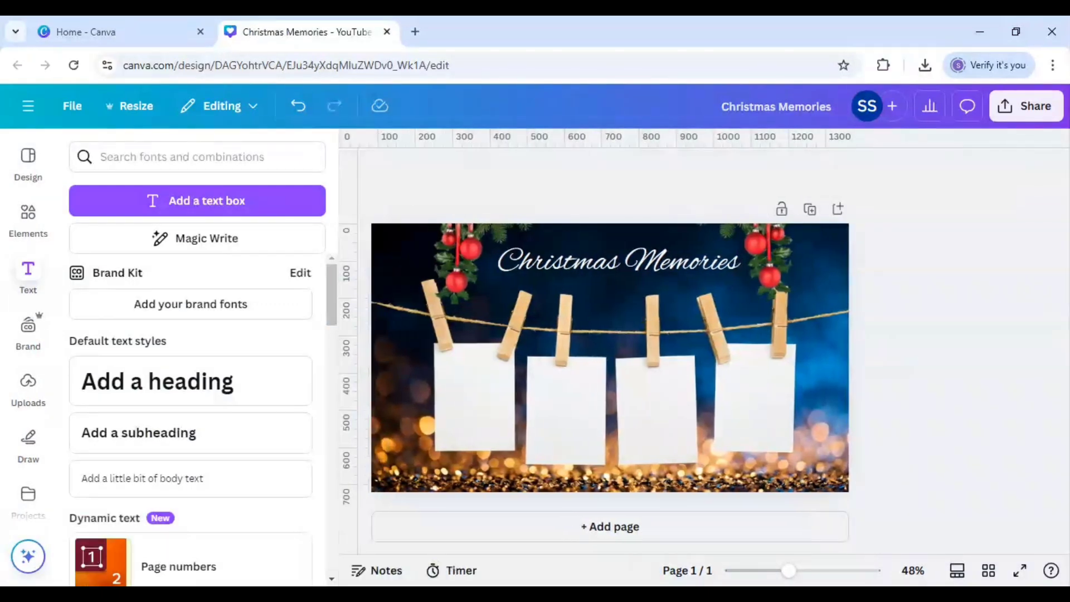
Step: Nudge the script title slightly into a better position
left_click(619, 262)
mouse_move(696, 265)
left_mouse_down()
mouse_move(663, 272)
mouse_move(675, 270)
left_mouse_up()
left_click(936, 295)
Step: Send the top-right and top-left garlands to the back layer, behind the title
left_click(784, 272)
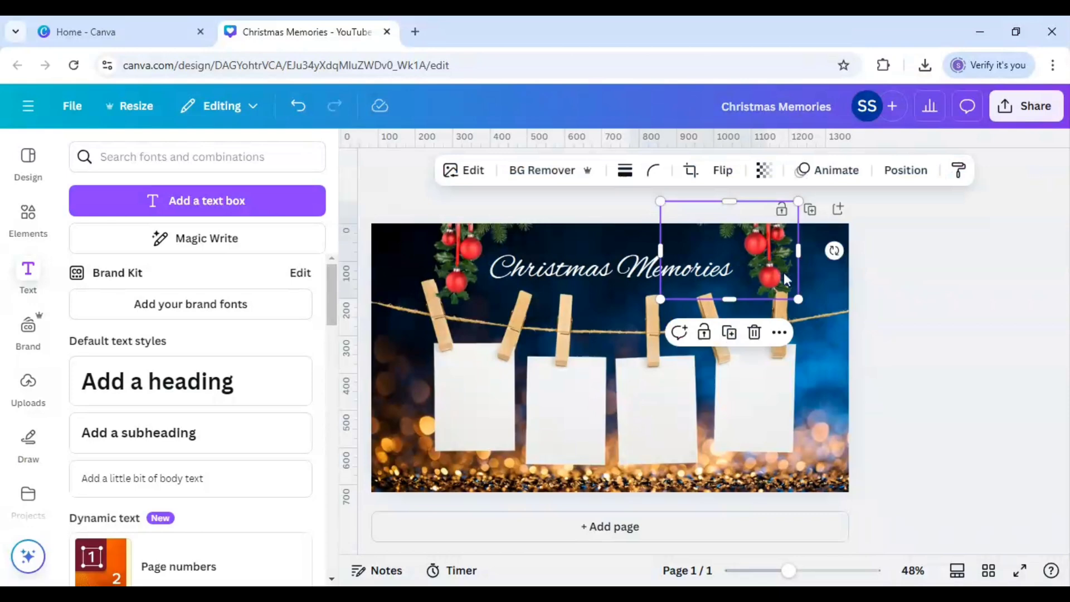
right_click(778, 268)
mouse_move(802, 281)
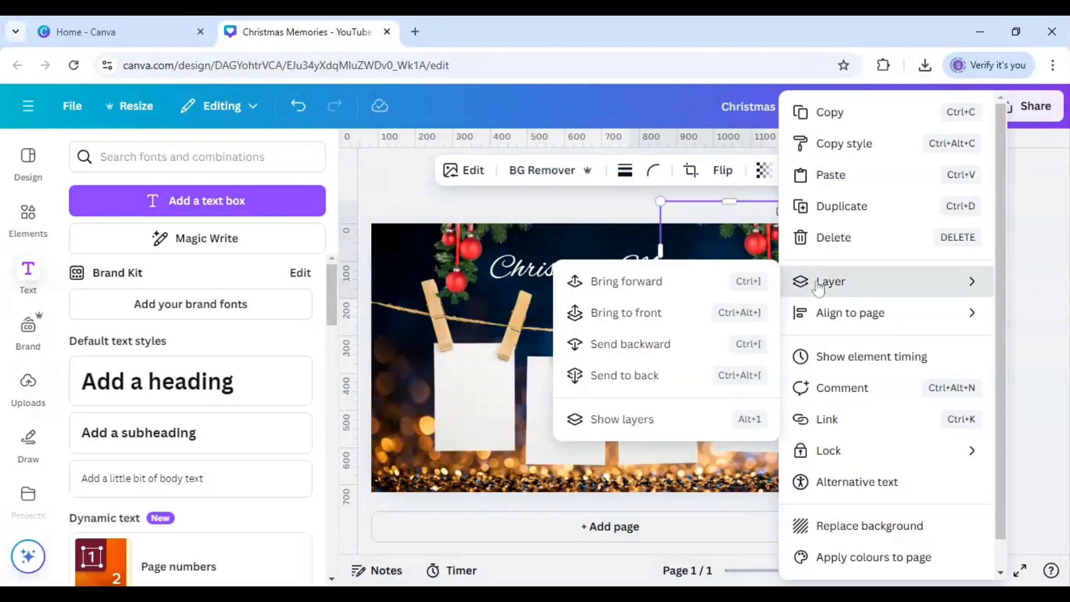
left_click(659, 375)
left_click(470, 265)
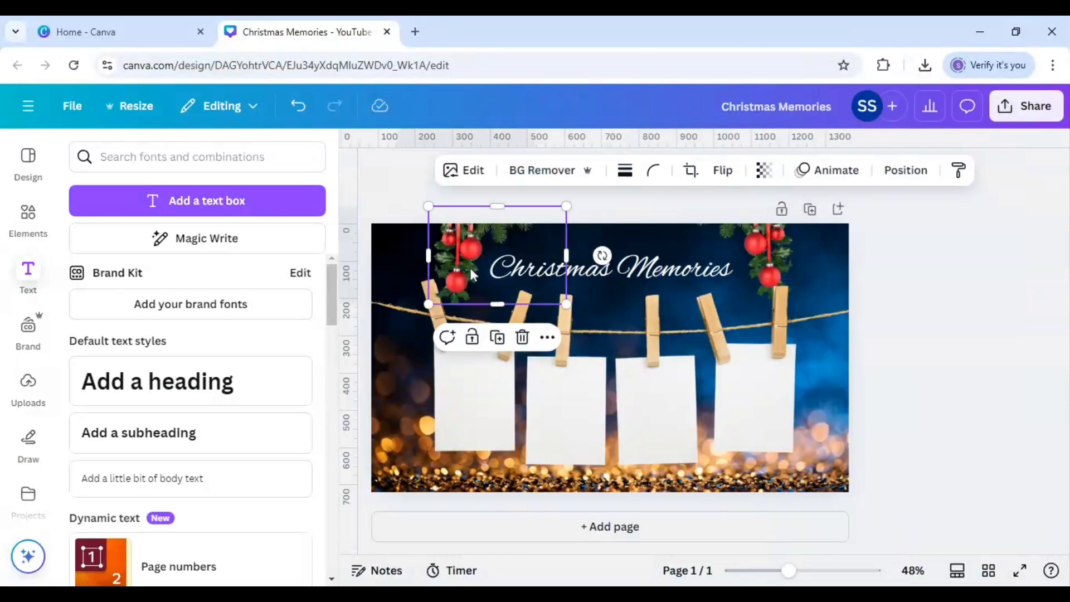
right_click(469, 265)
mouse_move(514, 294)
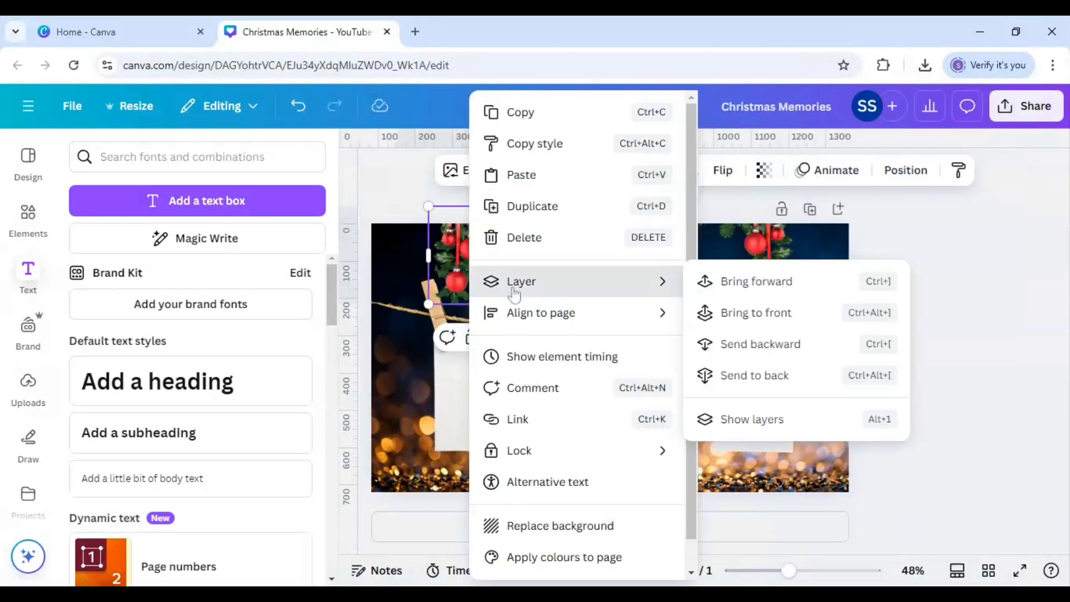
left_click(752, 375)
left_click(942, 368)
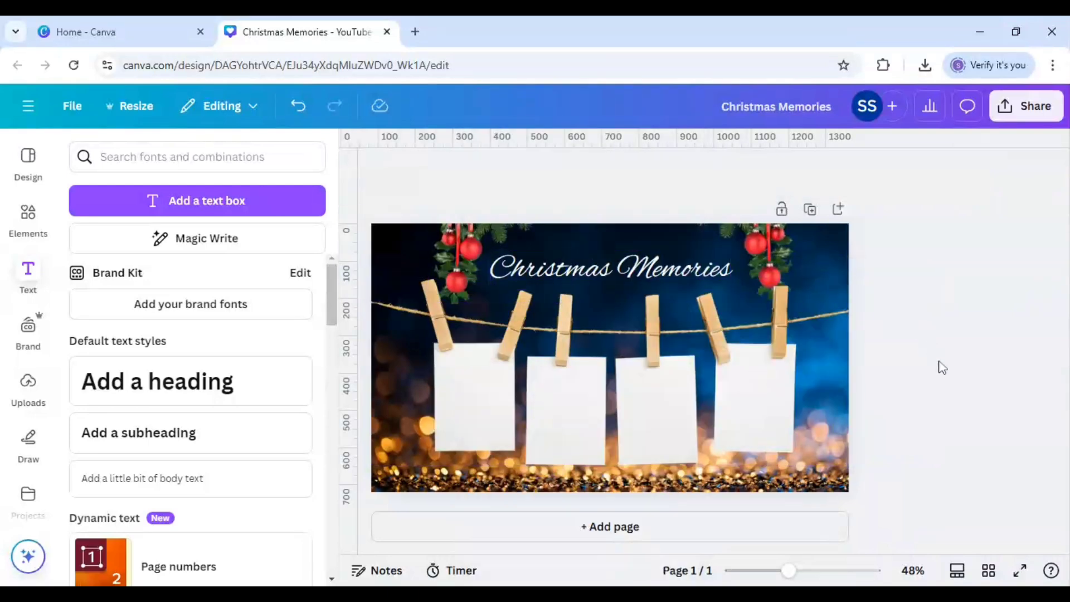
Step: Add a gold ornaments photo from a 'christmas hanging ornaments' search and remove its background
left_click(28, 215)
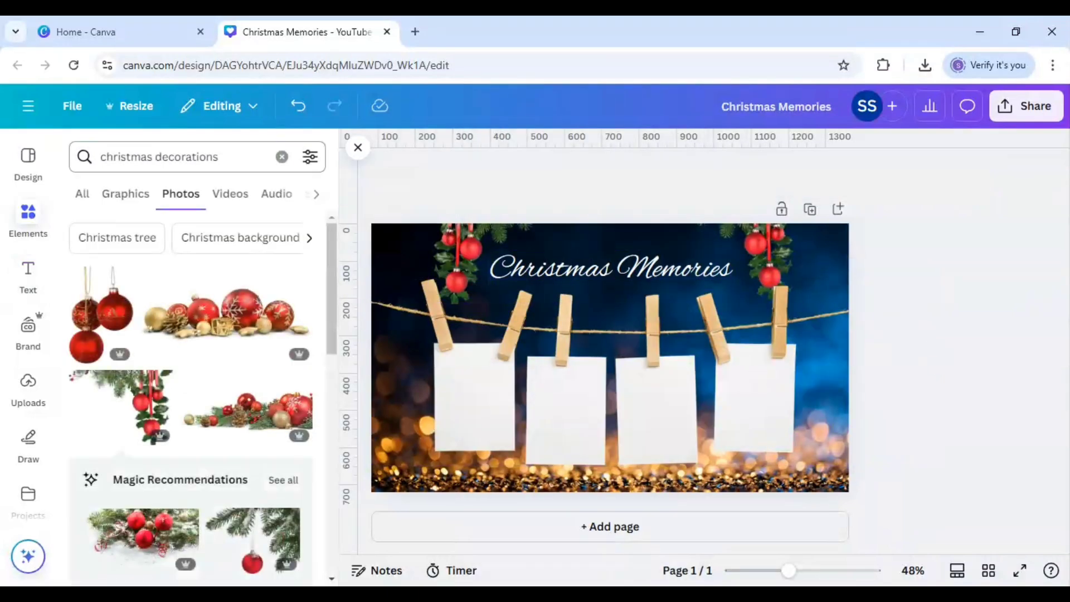
left_click_drag(218, 157, 155, 157)
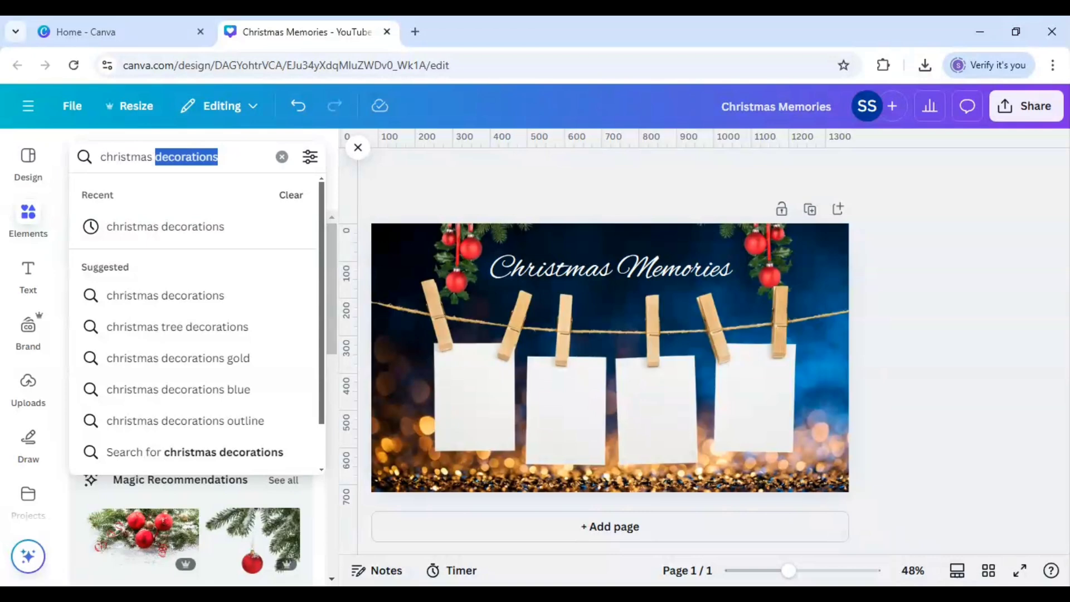
type("hanging")
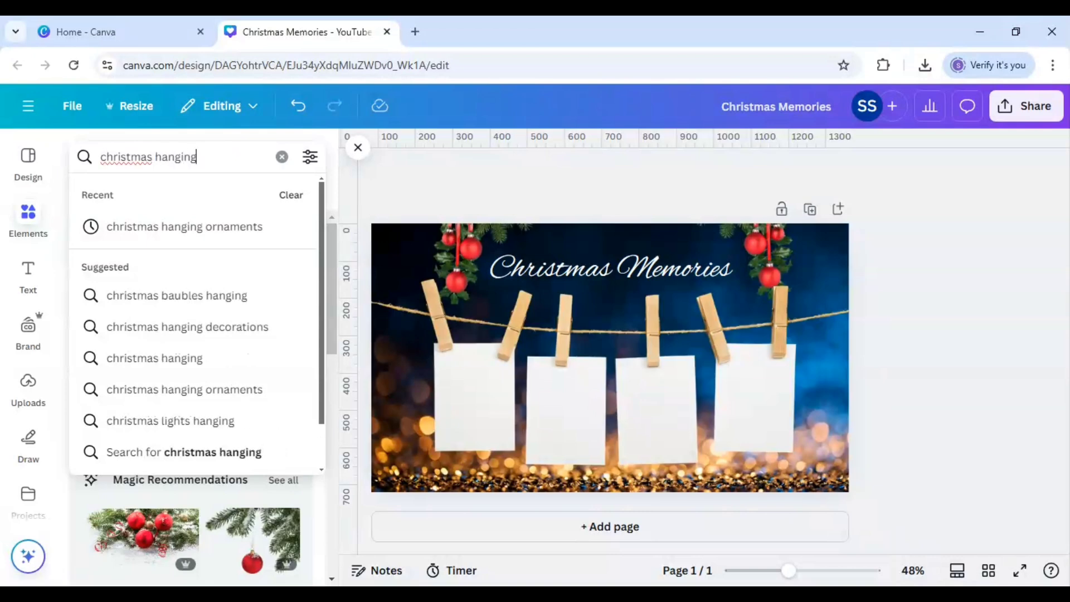
type(" ornaments")
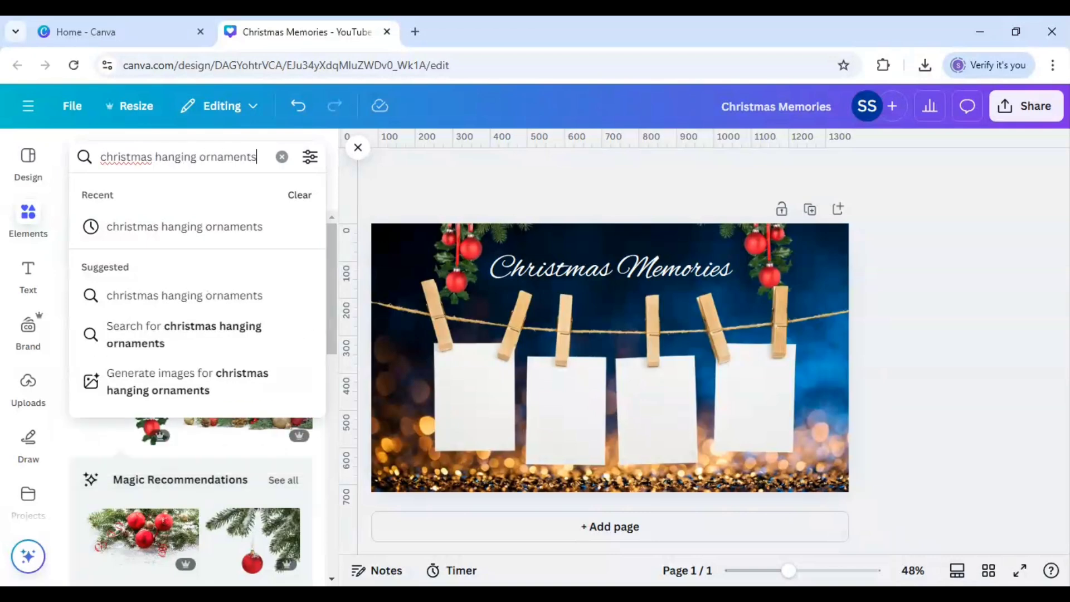
key("Return")
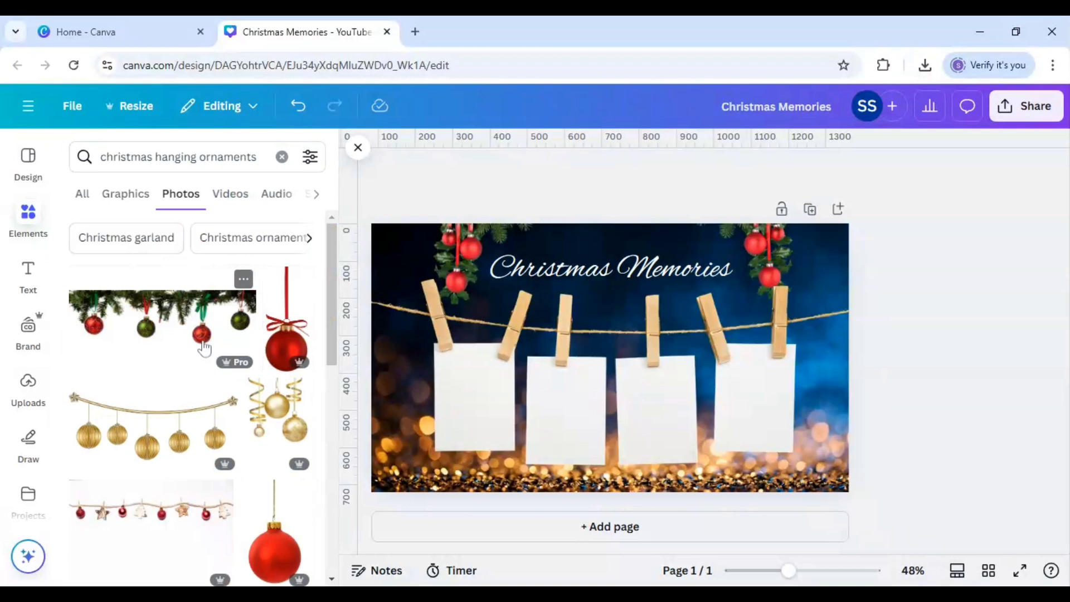
left_click(273, 418)
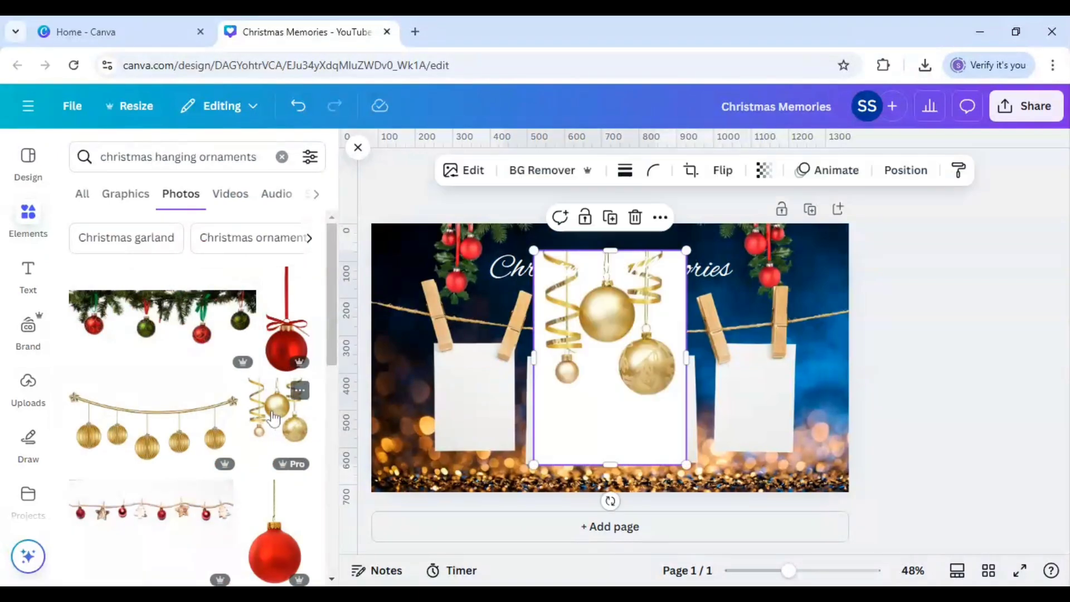
left_click(542, 180)
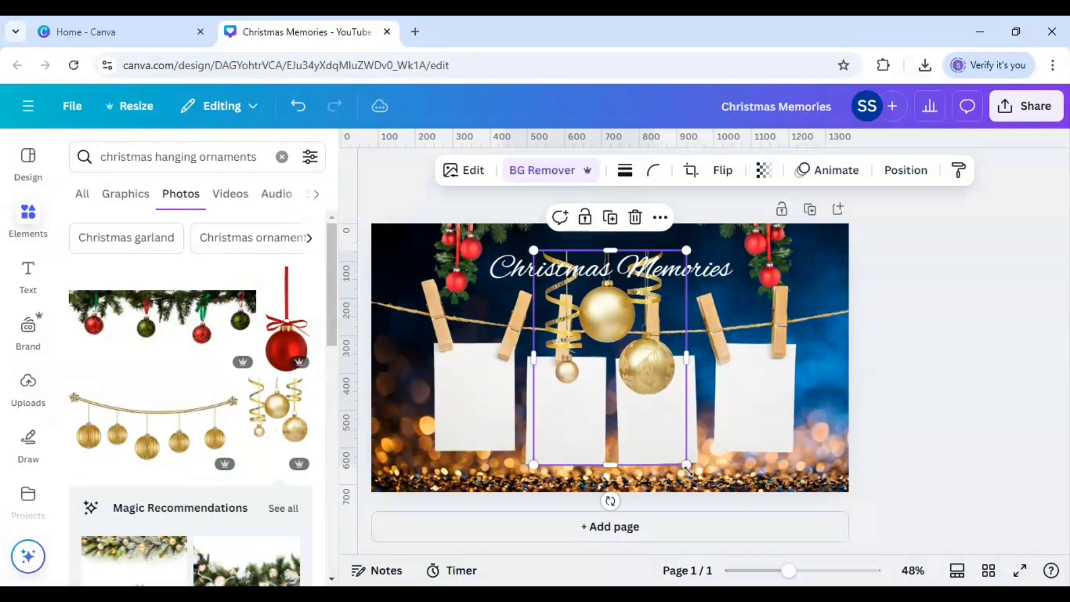
Step: Shrink the gold ornaments into the top-left corner, put a duplicate top-right, then adjust the red ornament
left_click_drag(688, 469, 597, 391)
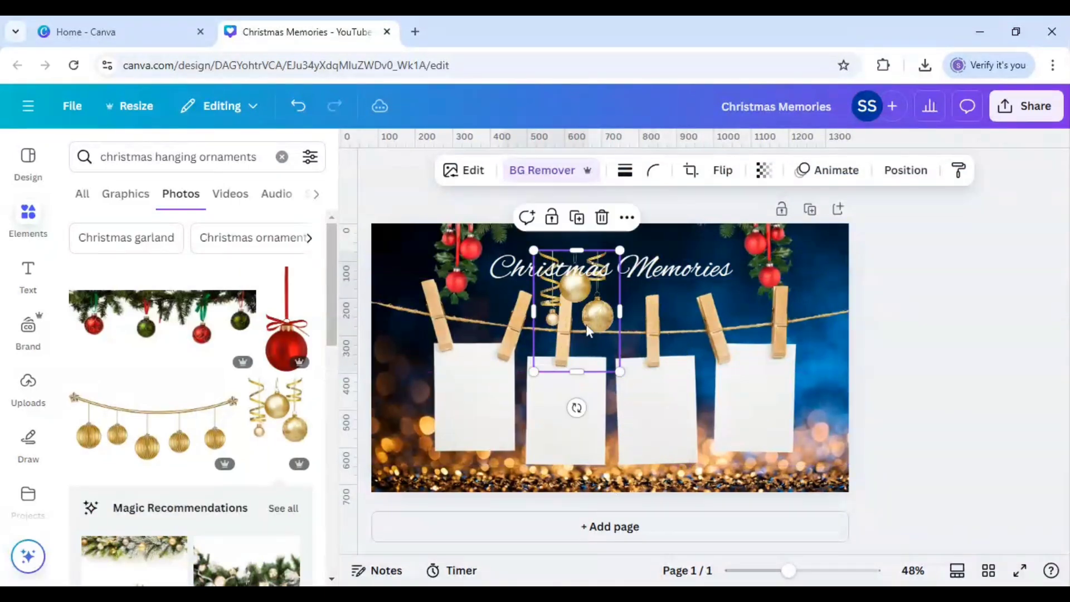
left_click_drag(586, 329, 415, 294)
left_click_drag(458, 346, 434, 312)
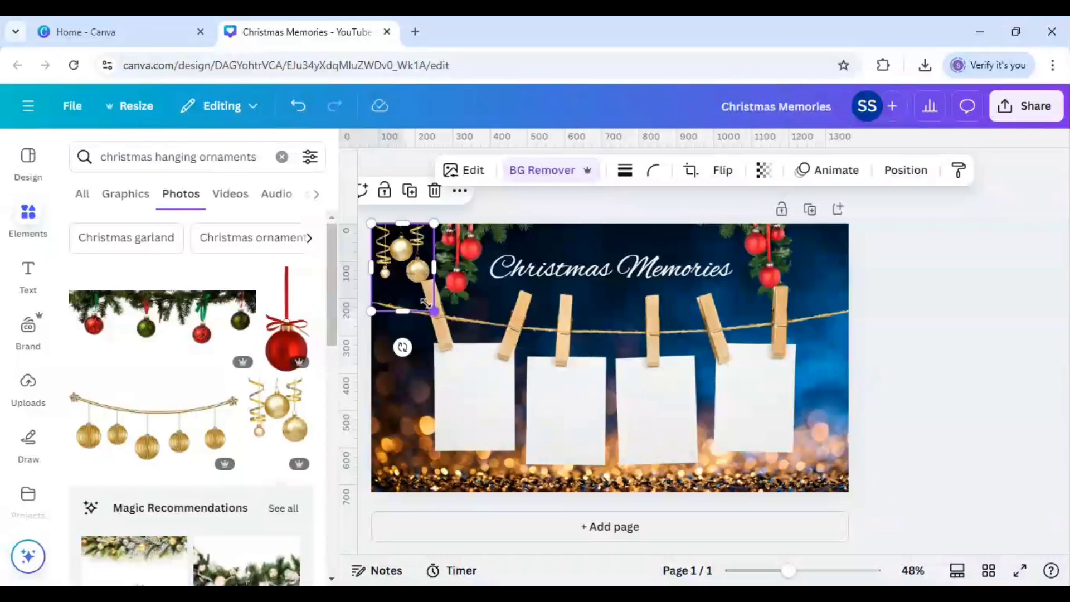
left_click(411, 201)
left_click_drag(395, 279, 744, 267)
left_click(958, 302)
left_click(771, 265)
left_click(958, 343)
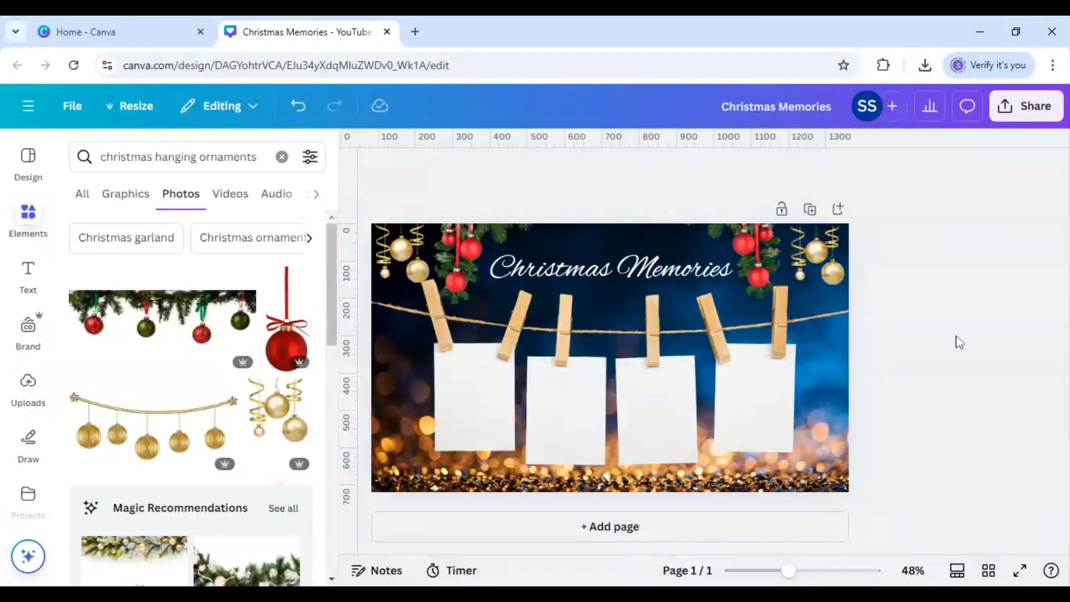
Step: Add a square photo frame from the Frames section of Elements
left_click(28, 273)
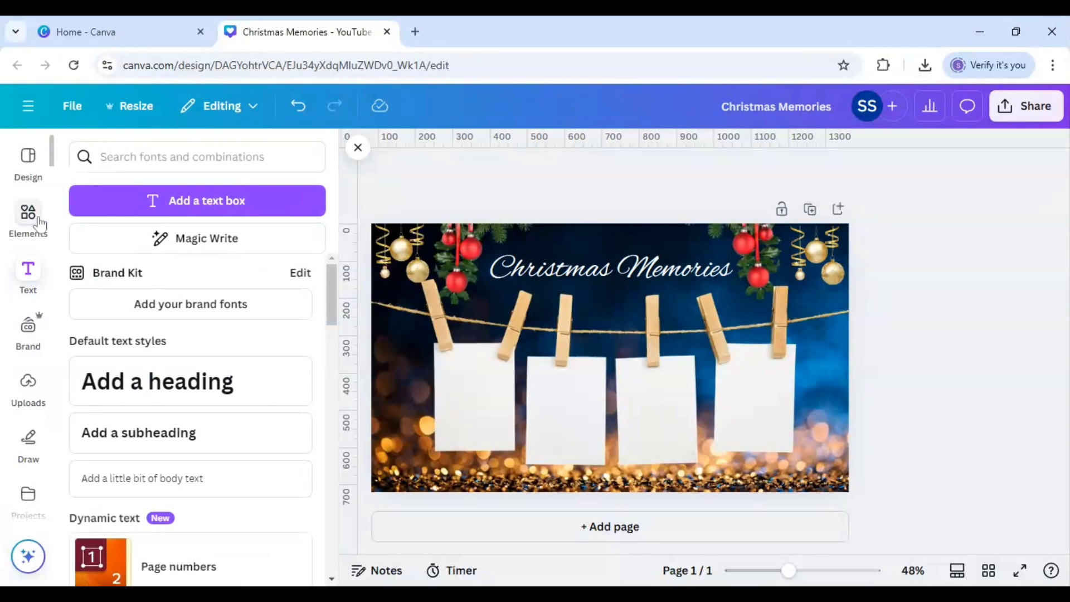
left_click(29, 215)
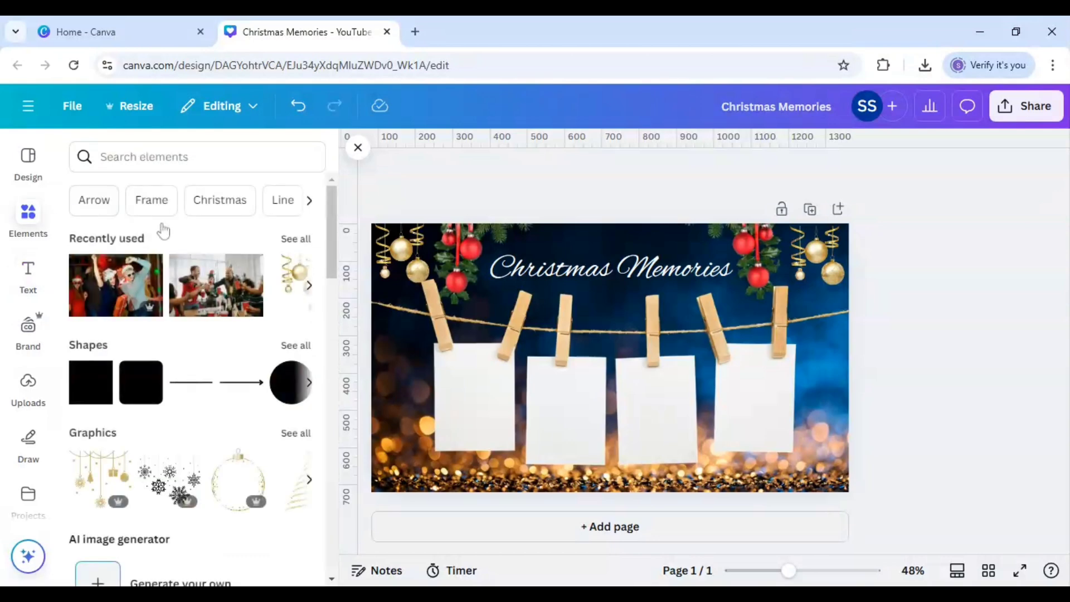
scroll(137, 392, "down", 7)
scroll(138, 393, "down", 6)
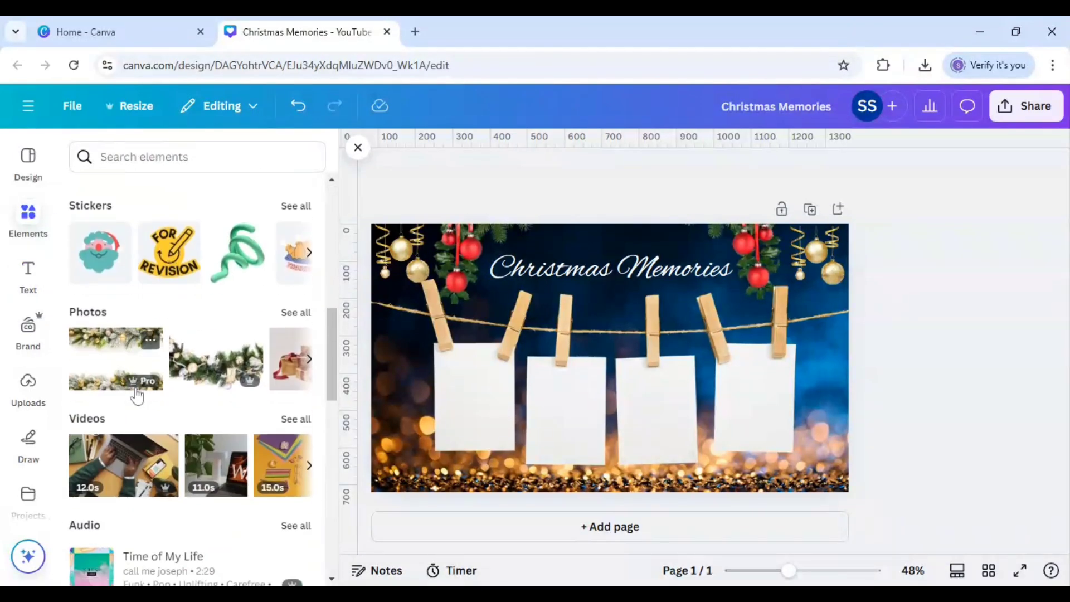
scroll(129, 397, "down", 4)
scroll(129, 396, "down", 3)
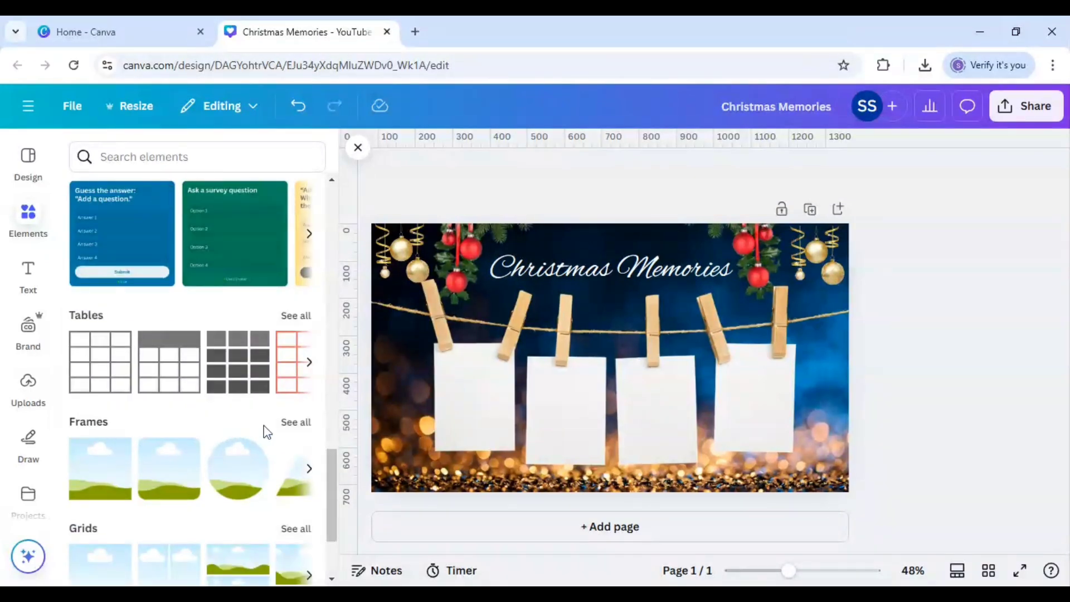
mouse_move(94, 482)
left_click(98, 485)
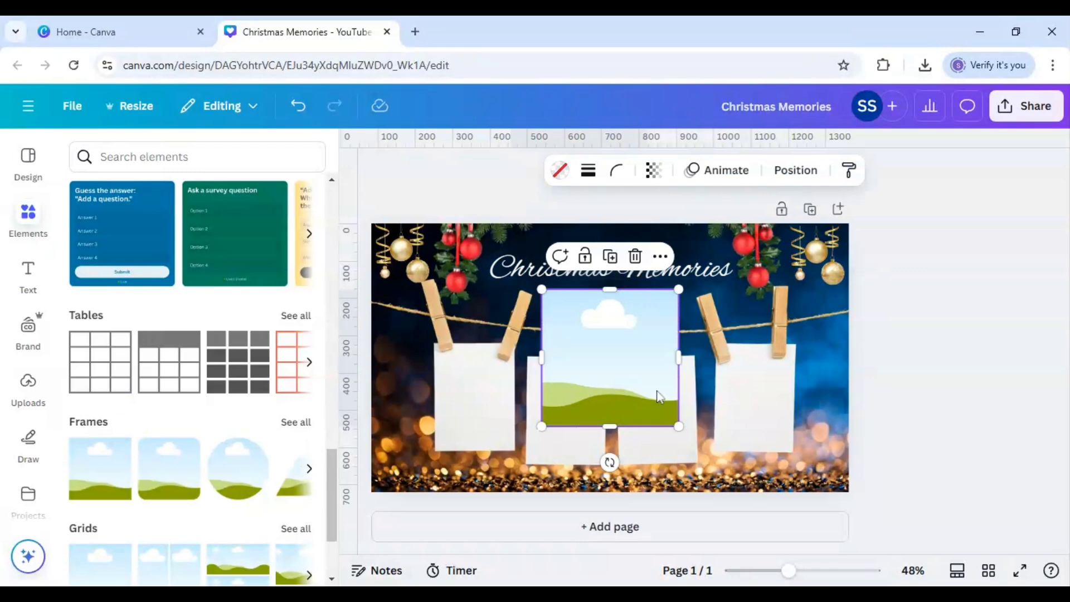
Step: Fit the frame onto the rightmost polaroid at about 195 × 195
left_click_drag(654, 397, 757, 409)
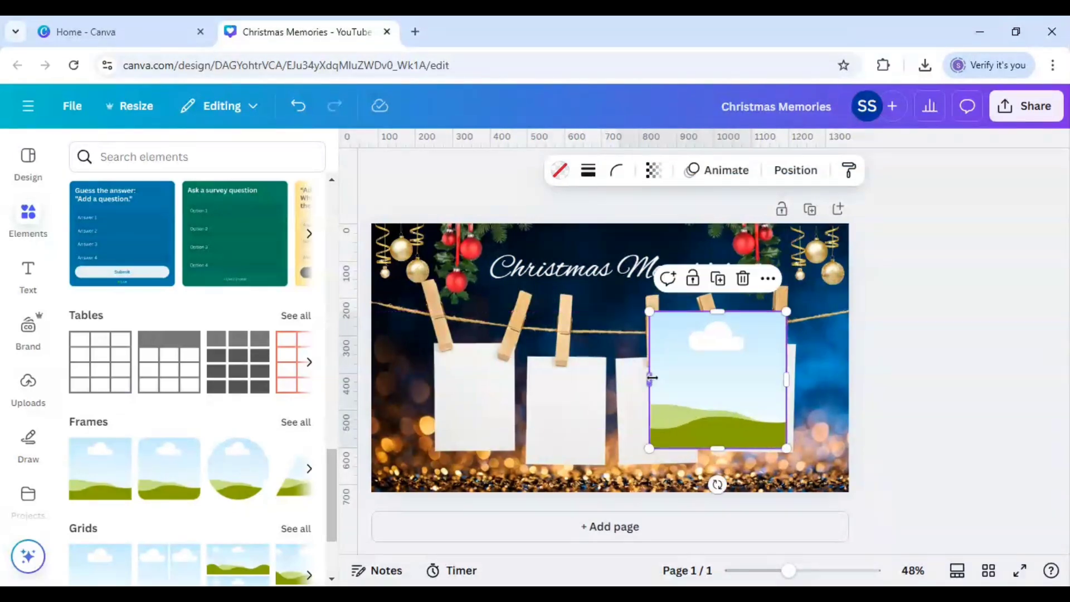
left_click_drag(649, 311, 709, 371)
left_click_drag(743, 407, 786, 436)
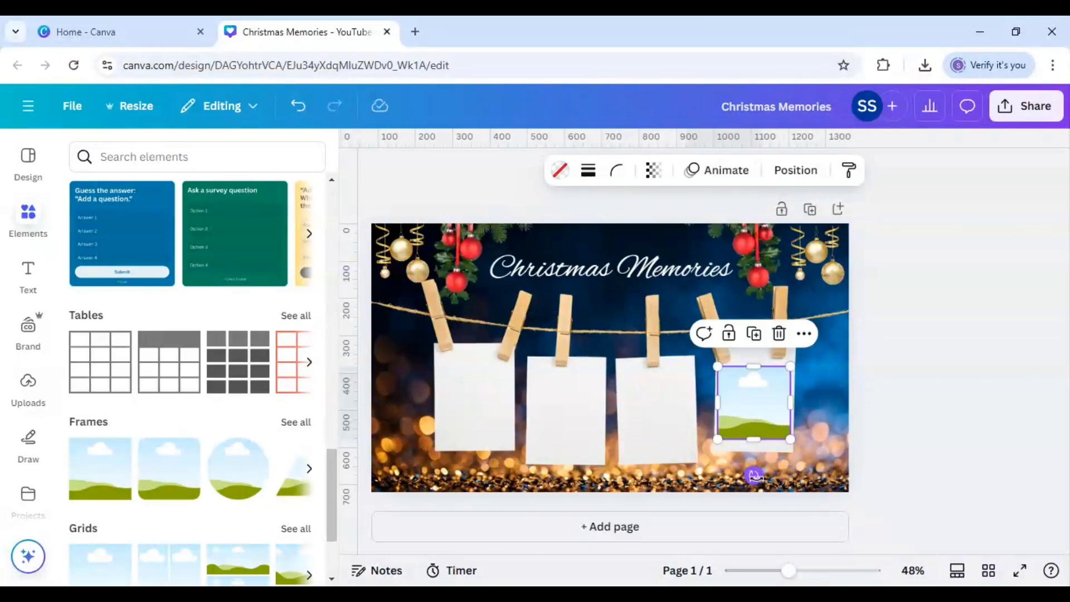
Step: Tilt the last frame, then duplicate it onto the third polaroid tilted about -6°
left_click_drag(754, 475, 754, 478)
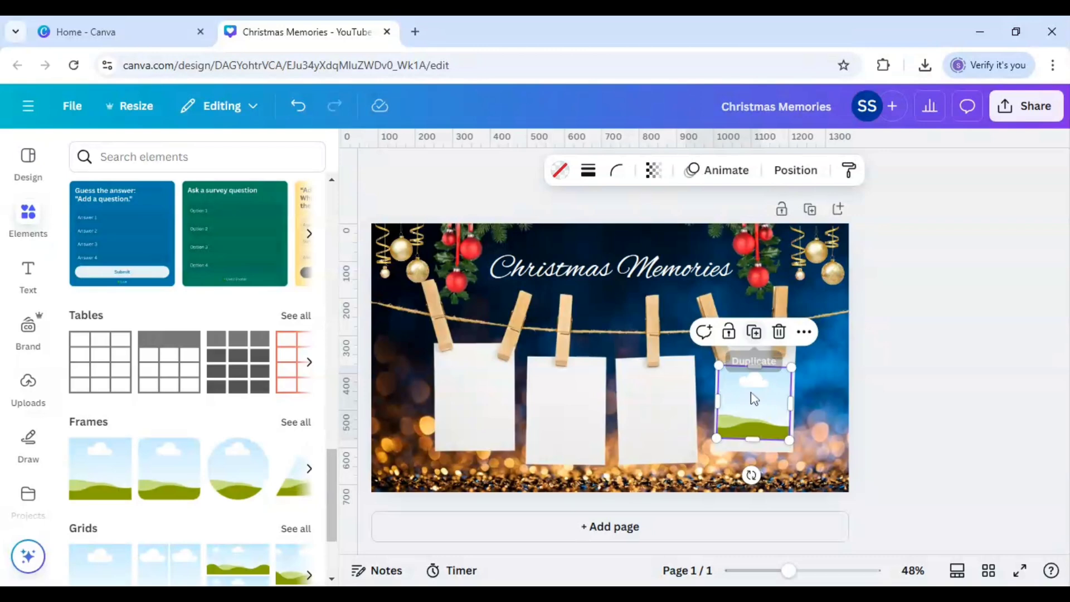
key("ctrl+d")
left_click_drag(754, 399, 649, 420)
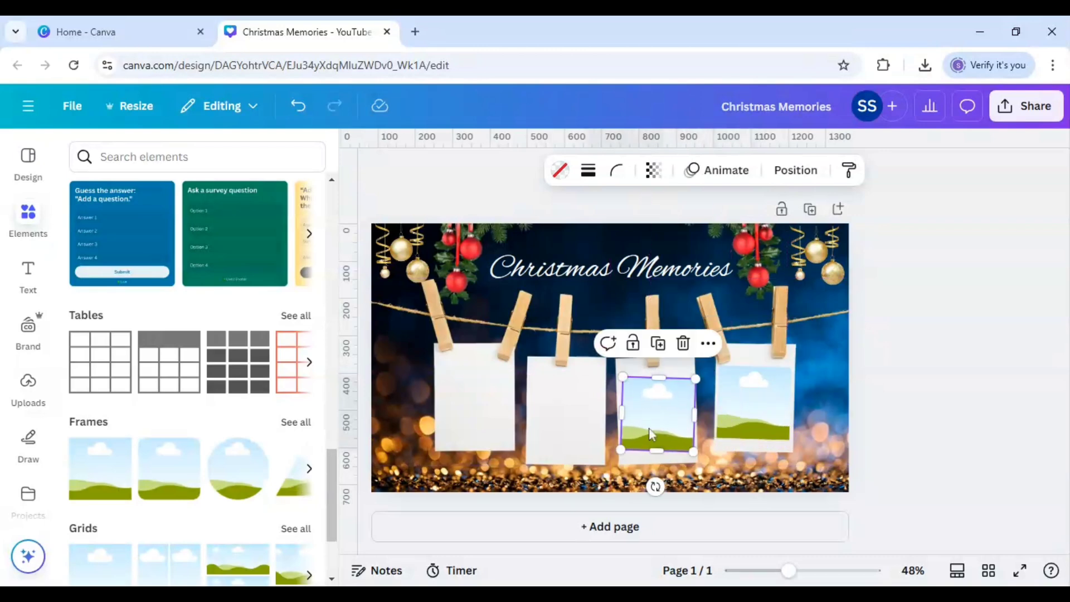
left_click_drag(657, 486, 659, 486)
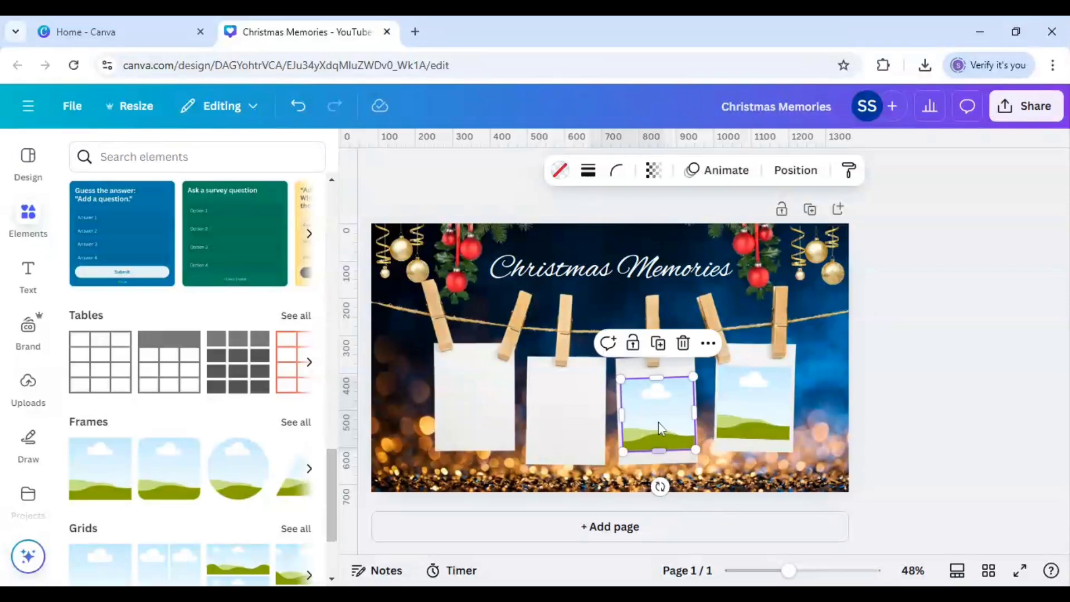
Step: Add more frame copies, rotating and positioning them on the second and first polaroids
left_click(658, 344)
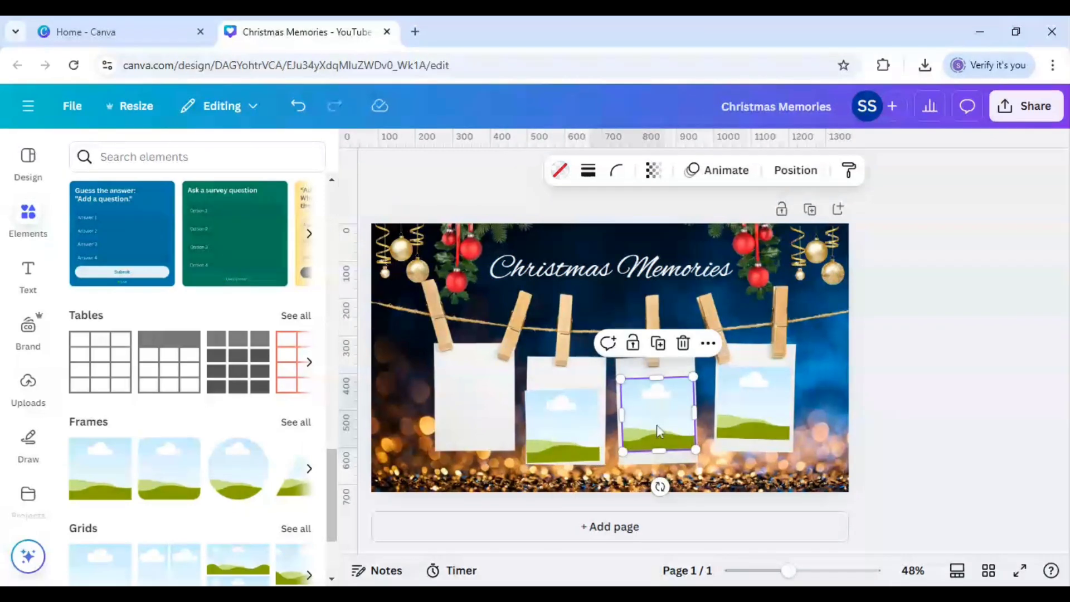
left_click_drag(658, 430, 656, 430)
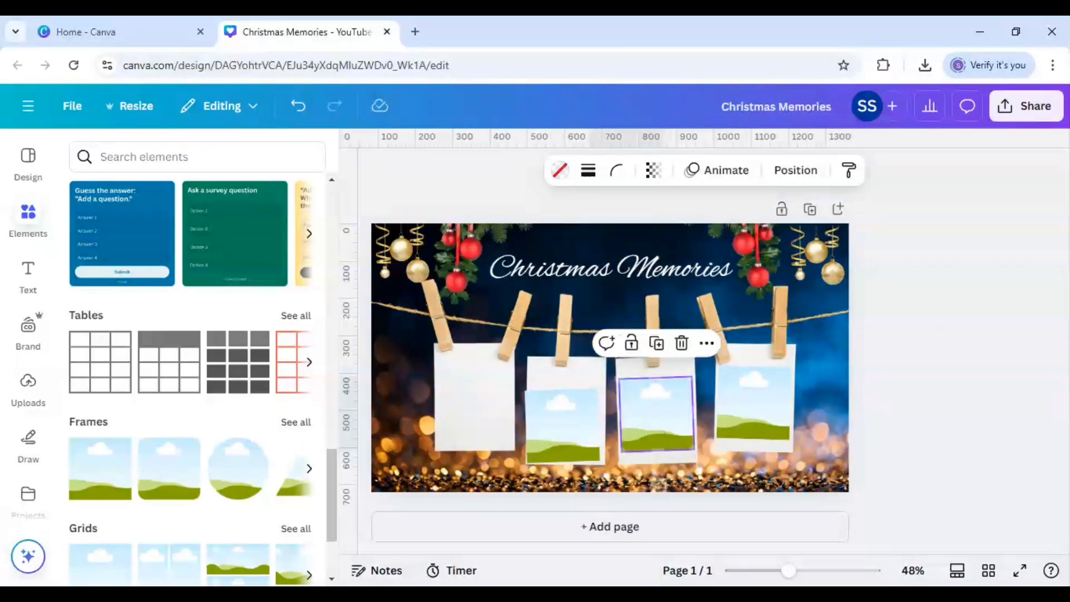
left_click(757, 424)
key("Escape")
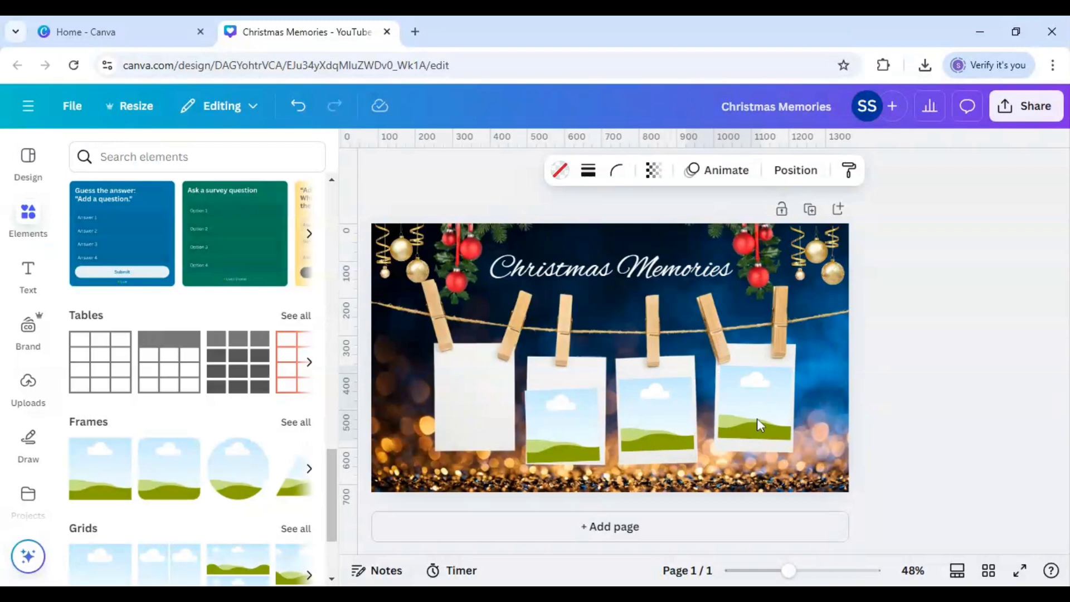
left_click(592, 430)
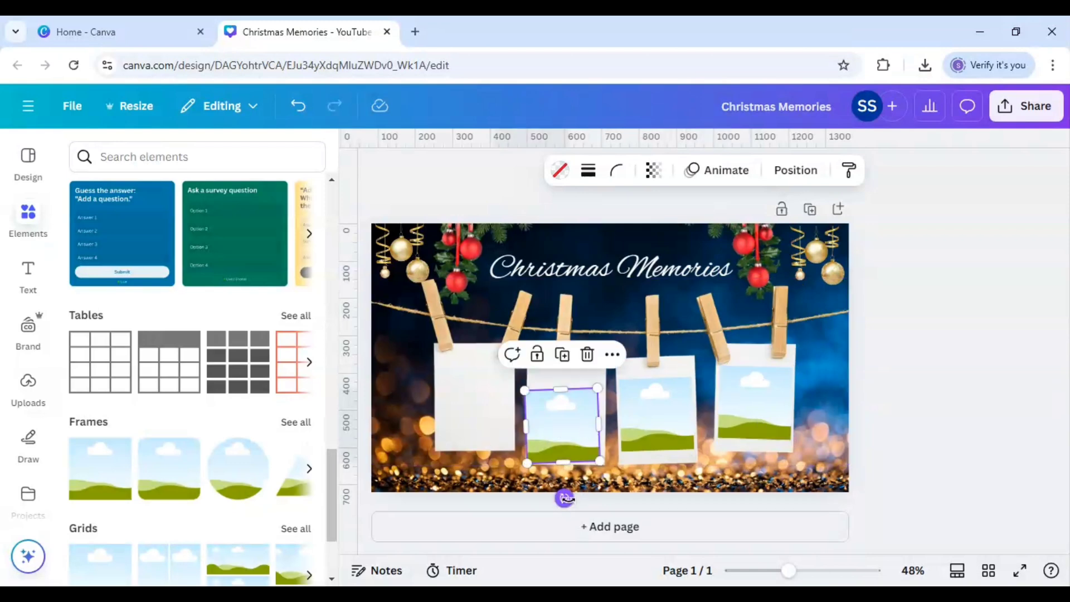
left_click_drag(565, 498, 565, 497)
left_click_drag(567, 440, 480, 410)
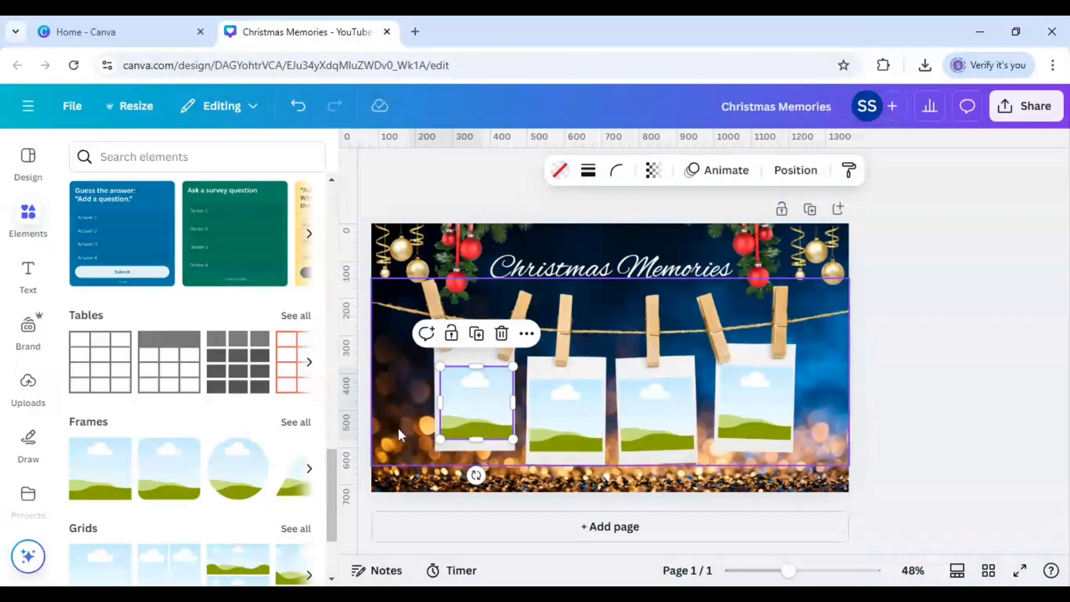
key("Escape")
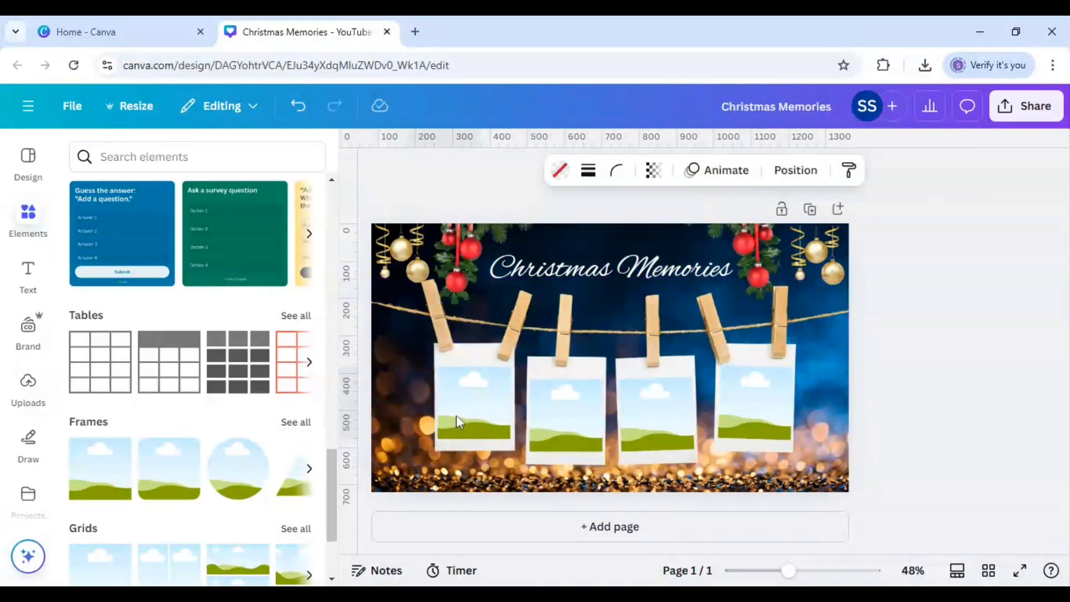
left_click(474, 402)
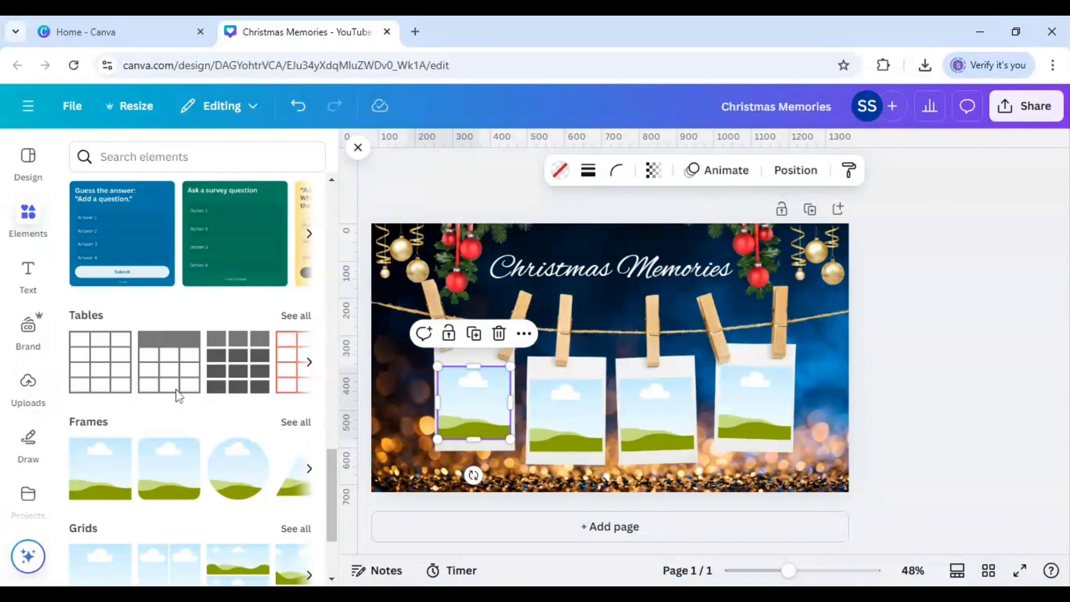
Step: Search Elements for 'christmas party' and show all matching photos
left_click(145, 157)
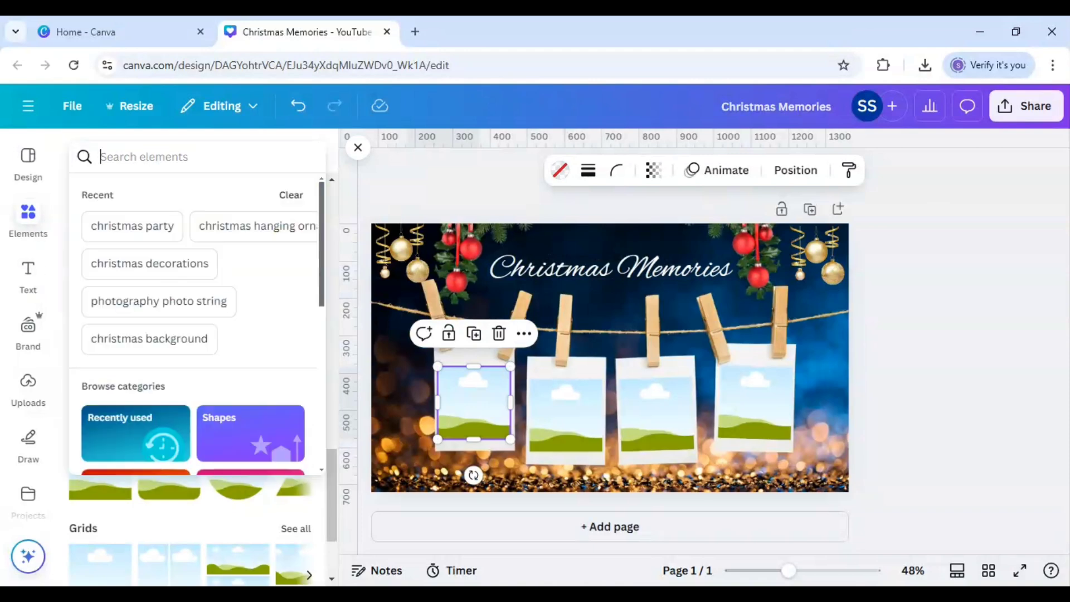
type("chris")
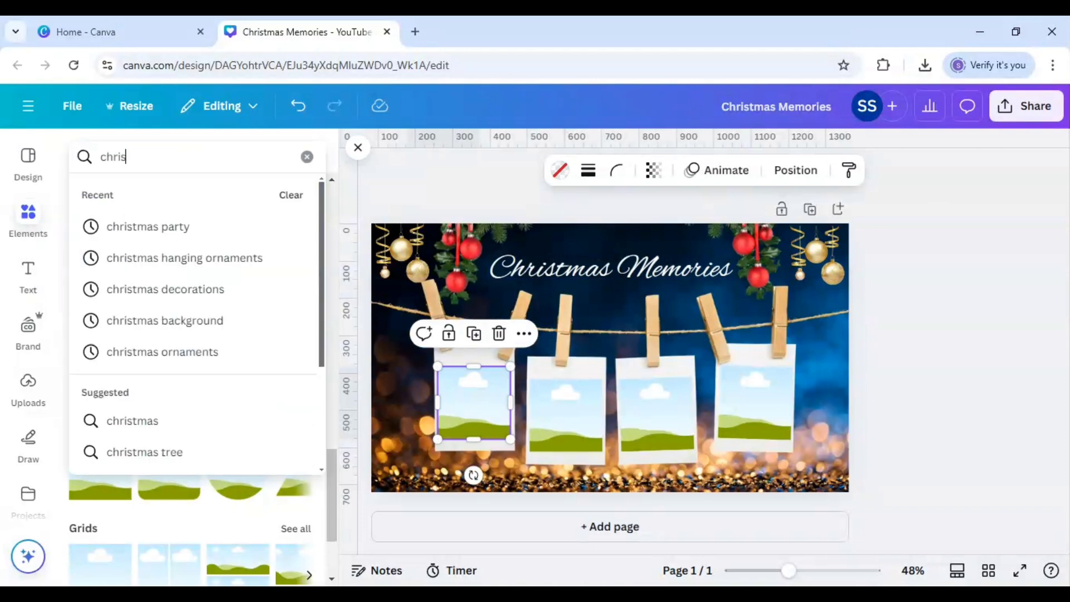
type("tmas party")
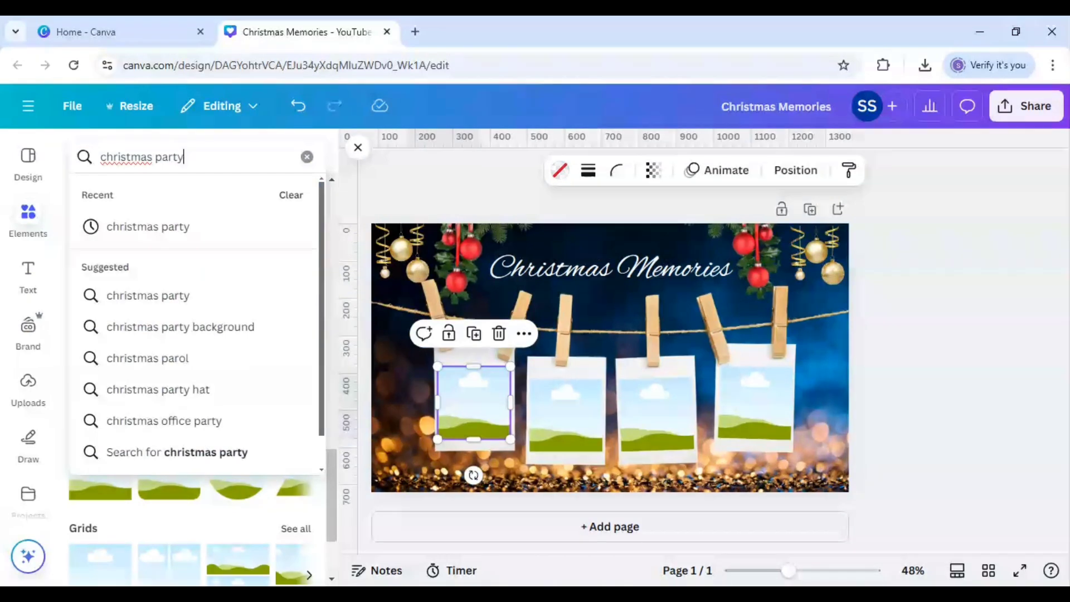
key("Return")
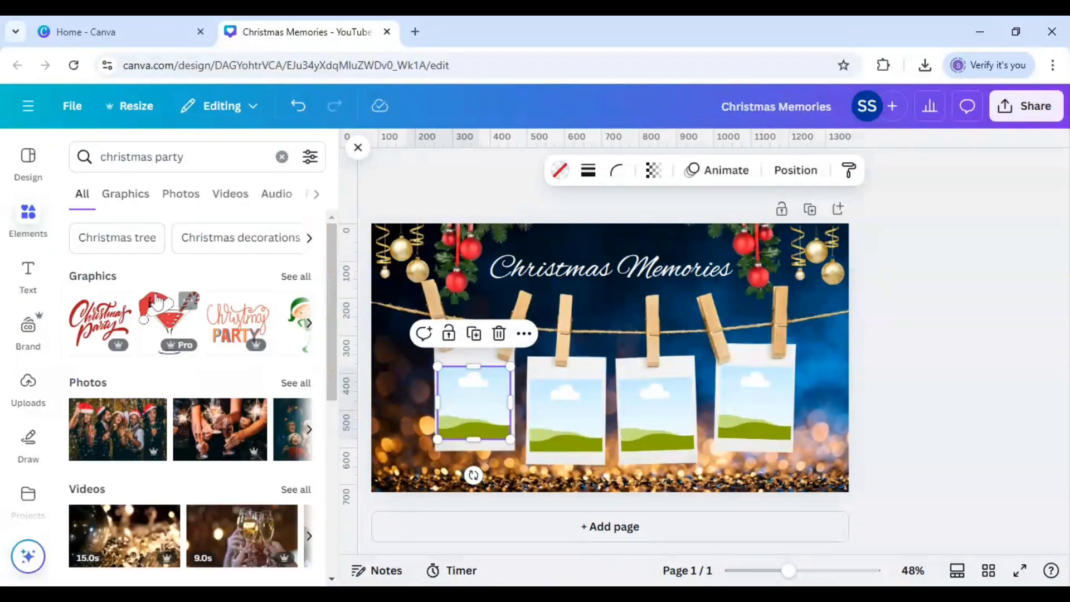
left_click(307, 383)
scroll(177, 323, "down", 3)
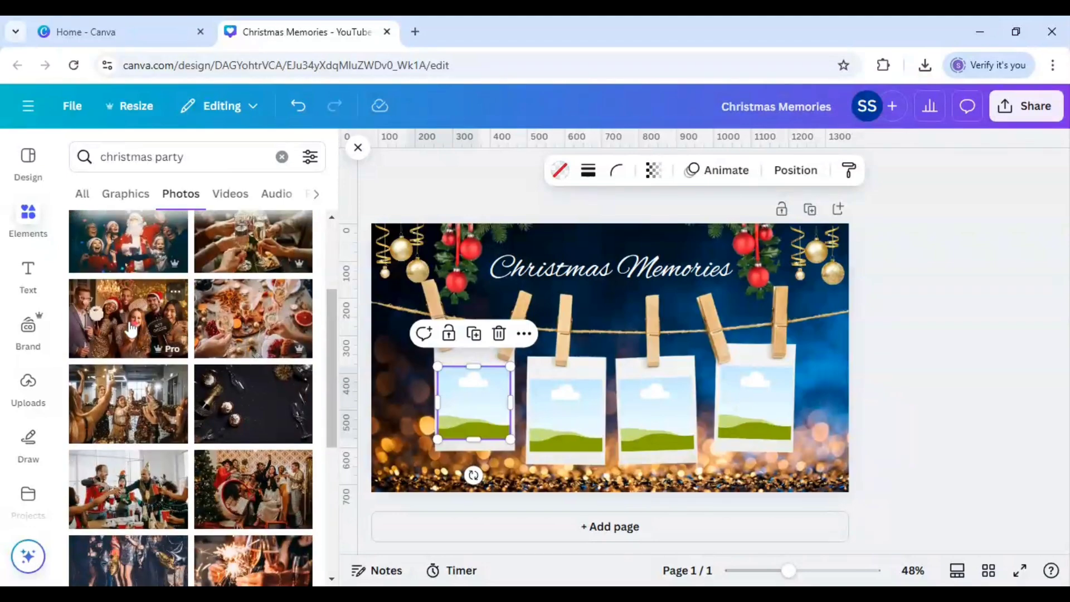
Step: Drop a party photo into the first polaroid frame and reposition it within the crop
left_click_drag(130, 328, 495, 429)
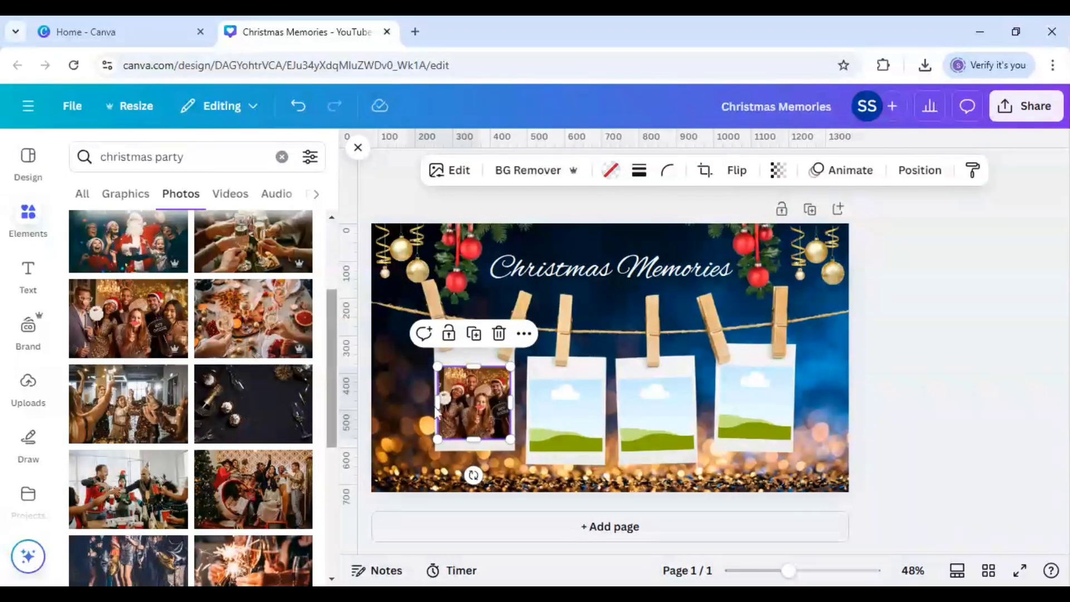
double_click(471, 414)
left_click_drag(471, 416, 455, 416)
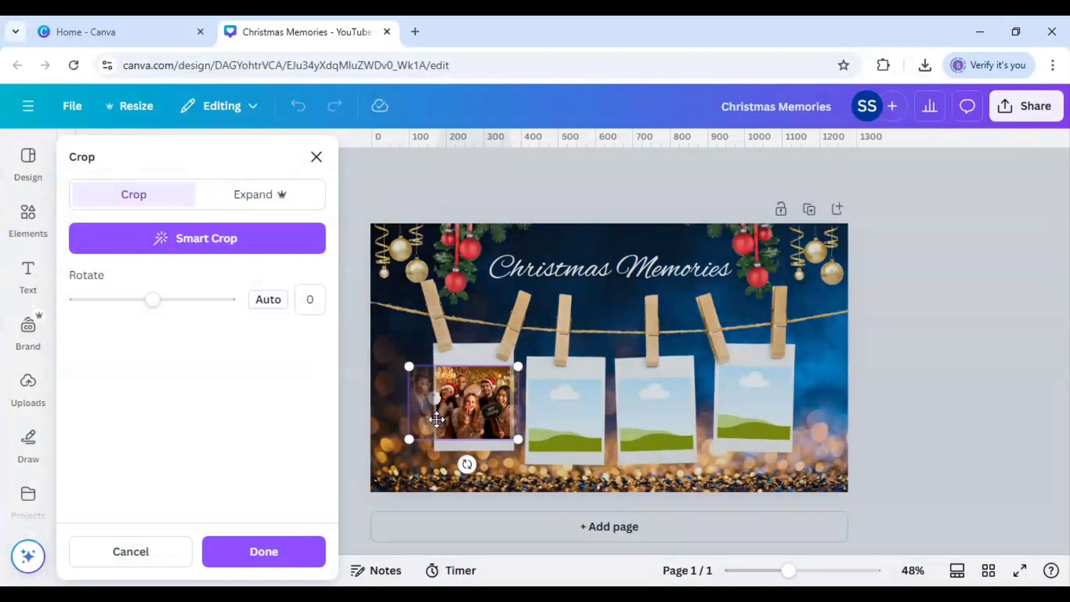
left_click(392, 463)
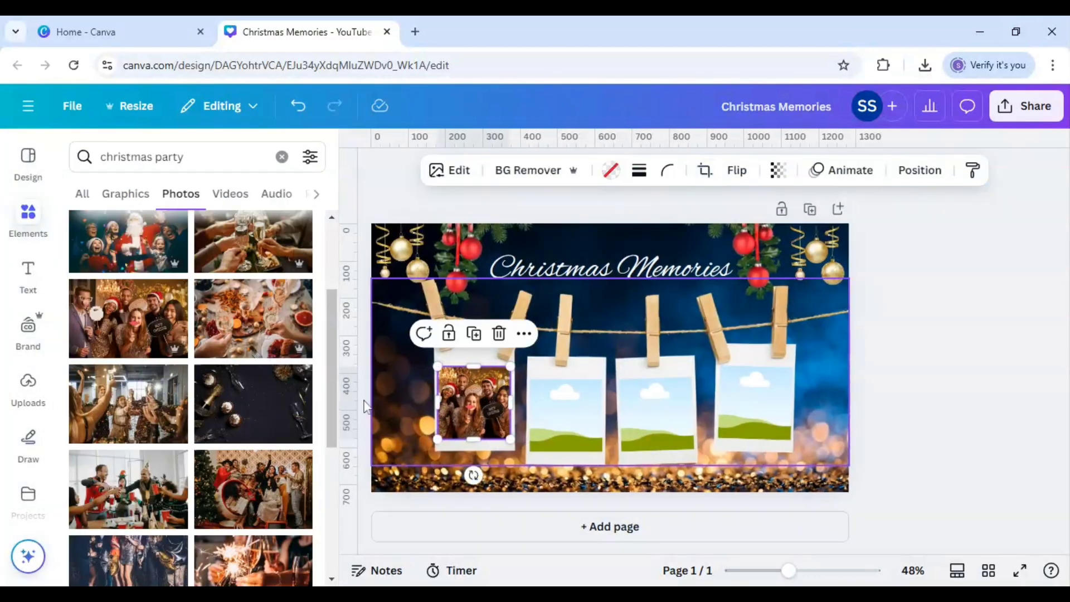
Step: Place the dancing-party photo into the second polaroid frame and adjust its crop
scroll(170, 434, "down", 2)
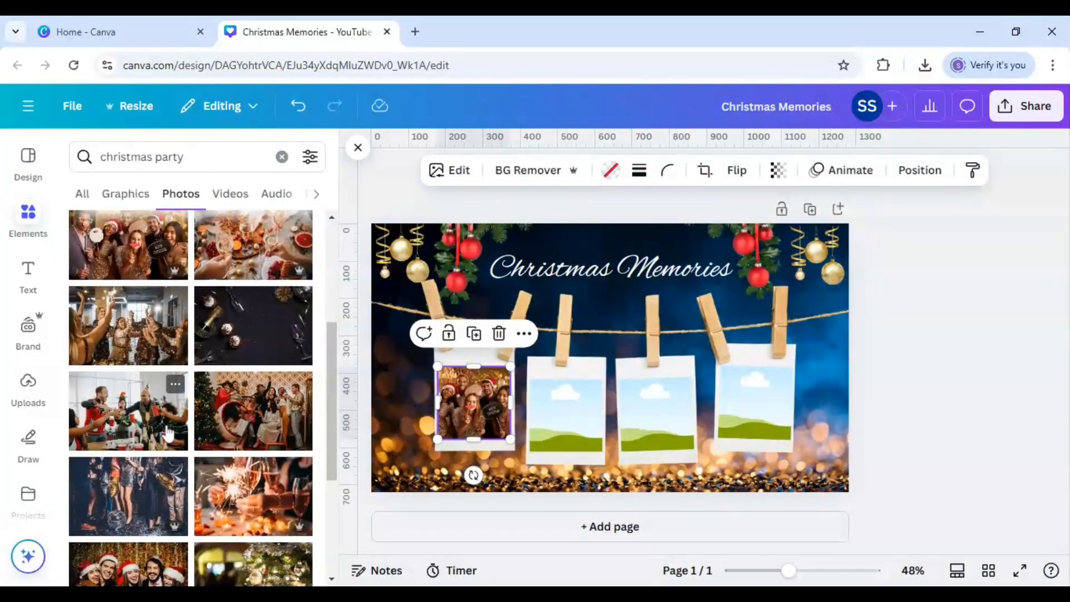
scroll(169, 434, "down", 5)
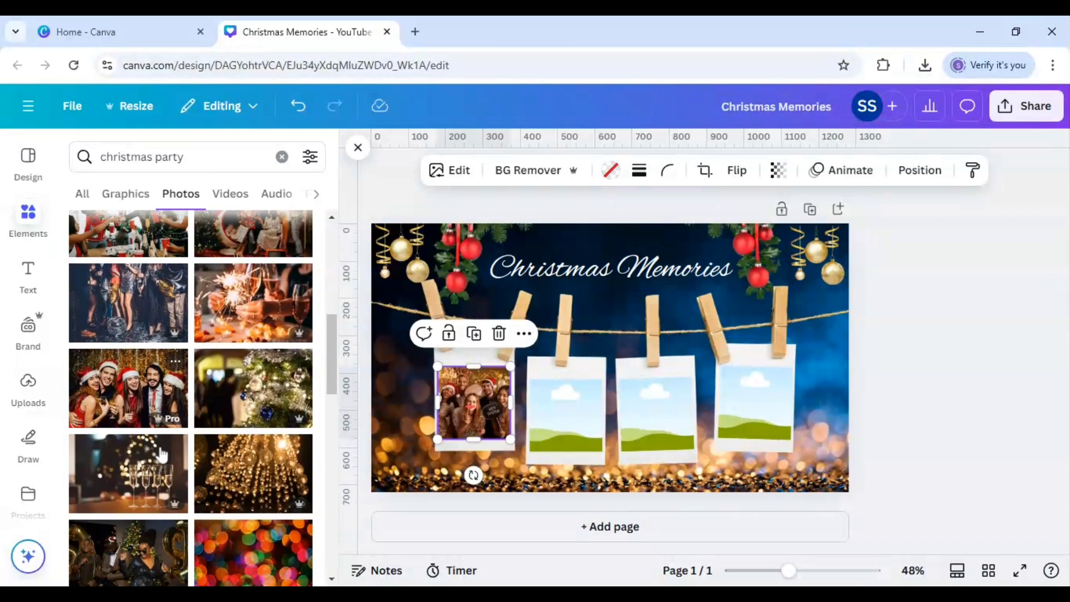
scroll(162, 455, "down", 5)
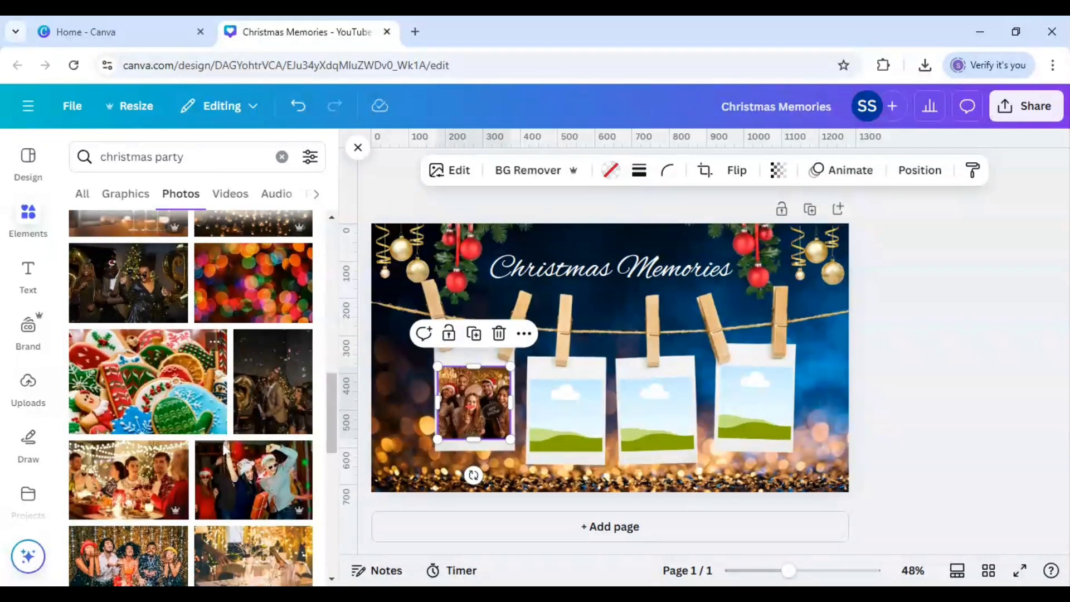
left_click(249, 484)
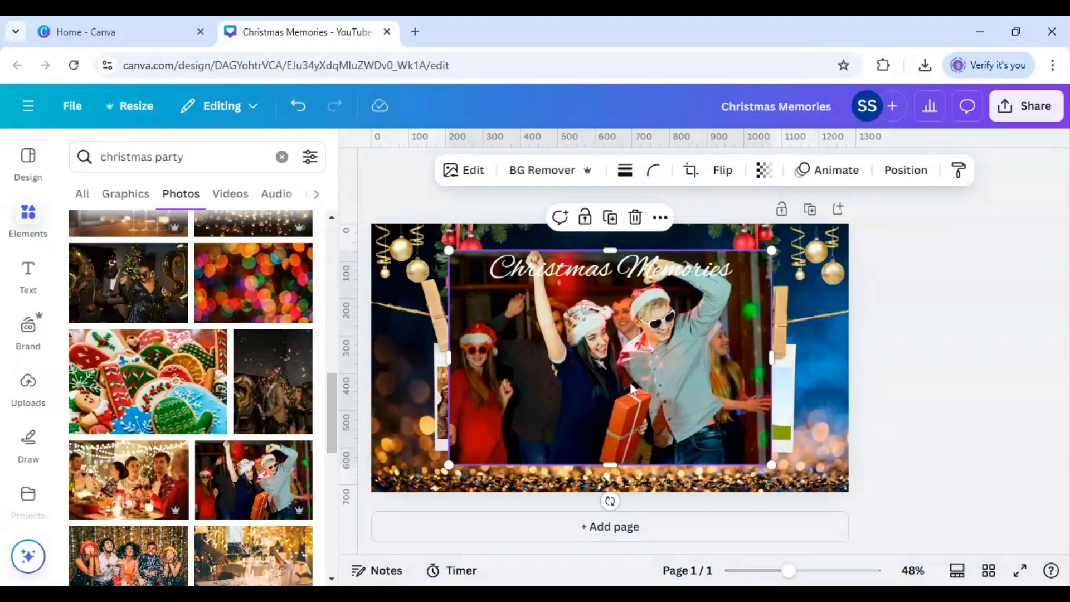
left_click_drag(660, 386, 556, 420)
double_click(574, 422)
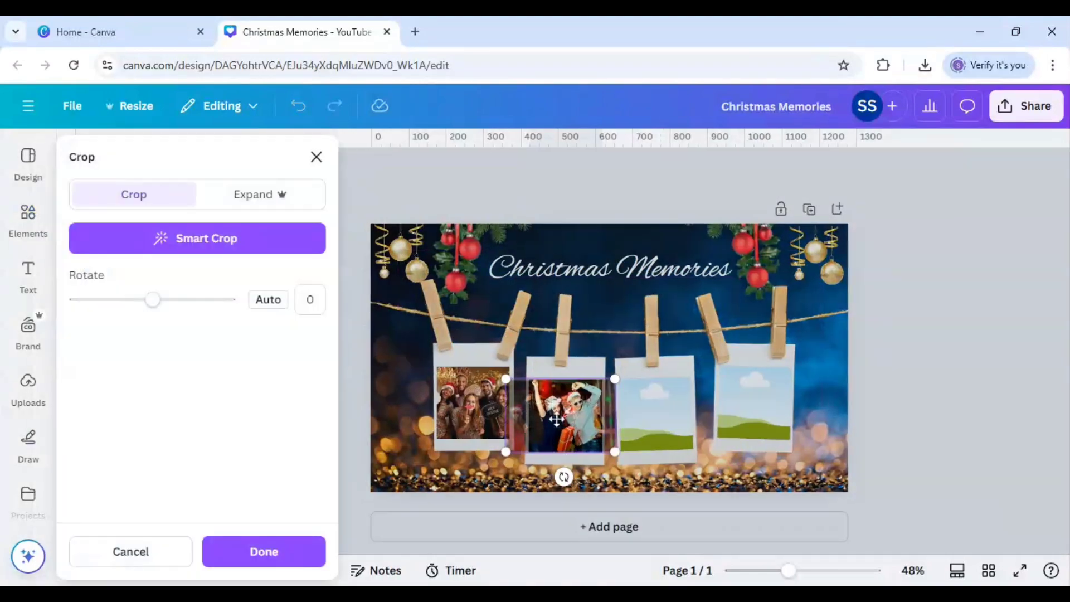
left_click(921, 388)
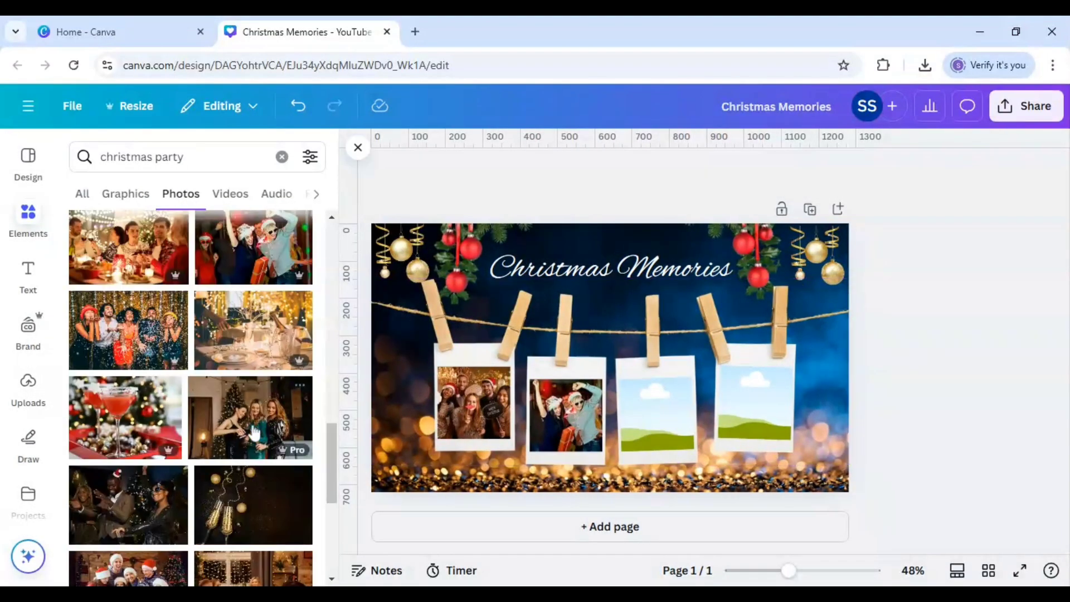
Step: Put a Christmas party photo into the third polaroid frame and adjust its crop
scroll(250, 437, "down", 2)
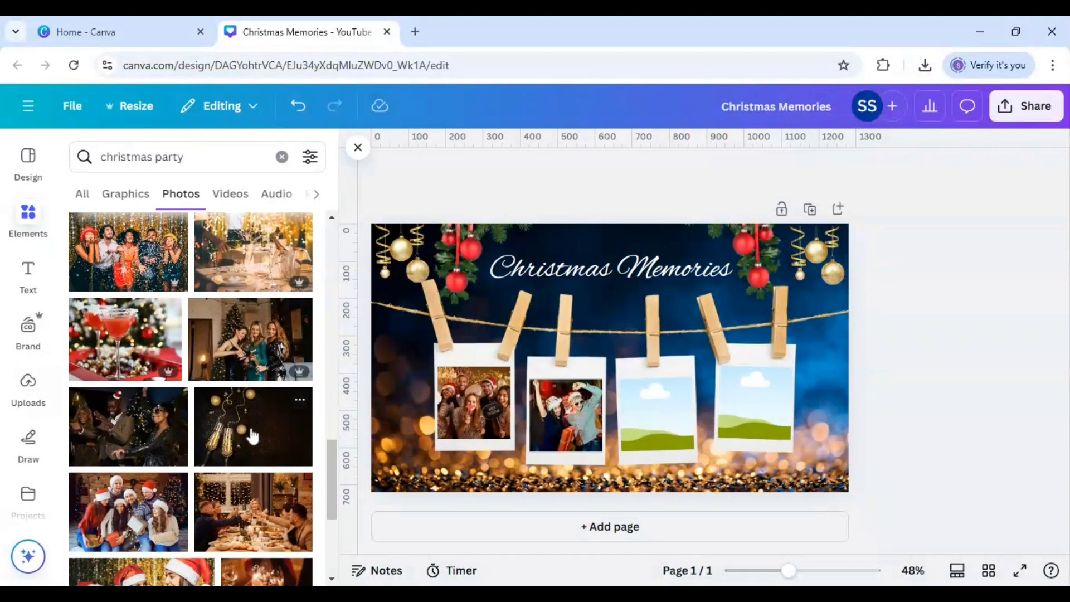
left_click(144, 520)
left_click_drag(640, 430, 697, 443)
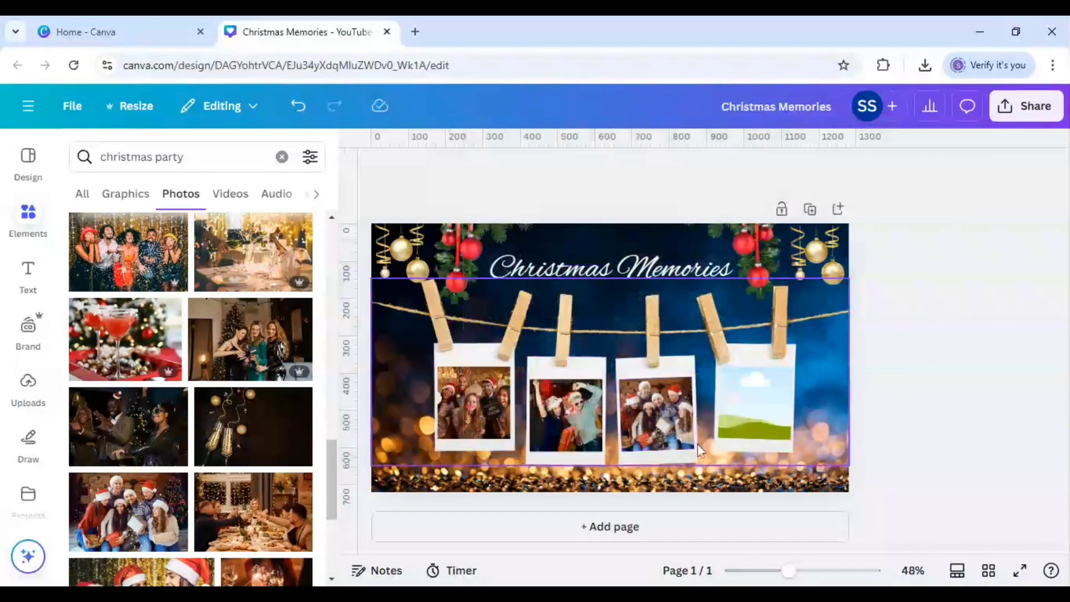
double_click(665, 425)
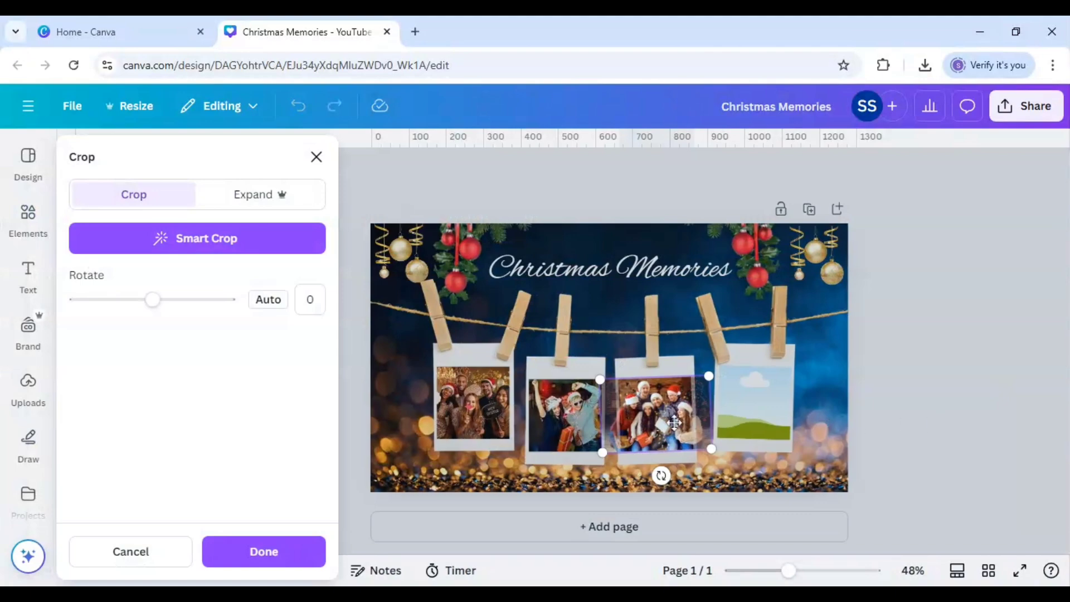
left_click(901, 408)
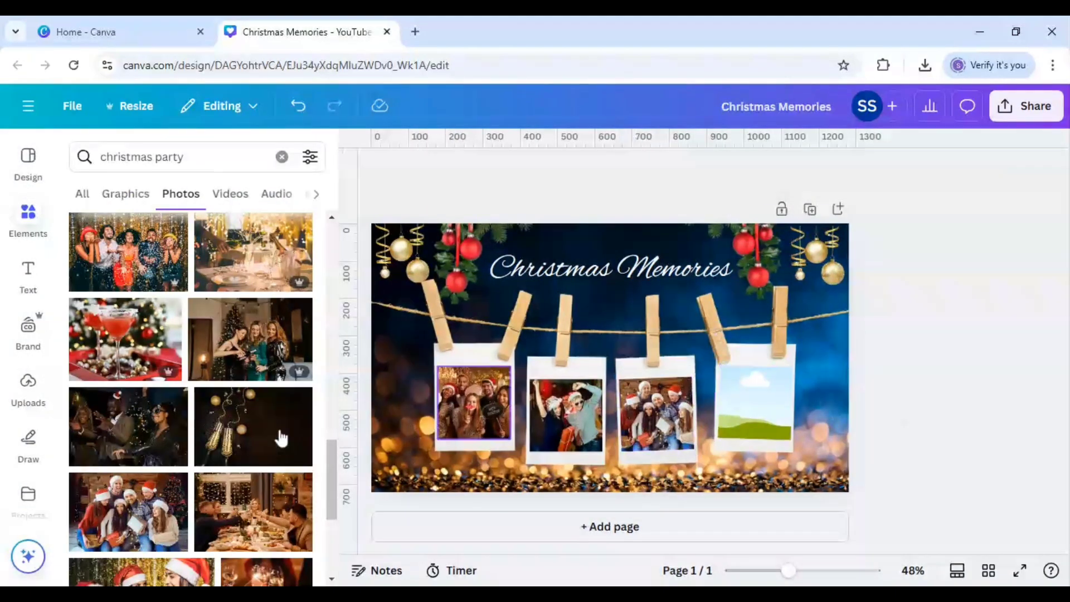
Step: Place the confetti party photo into the fourth polaroid frame
scroll(281, 438, "down", 3)
scroll(259, 451, "down", 3)
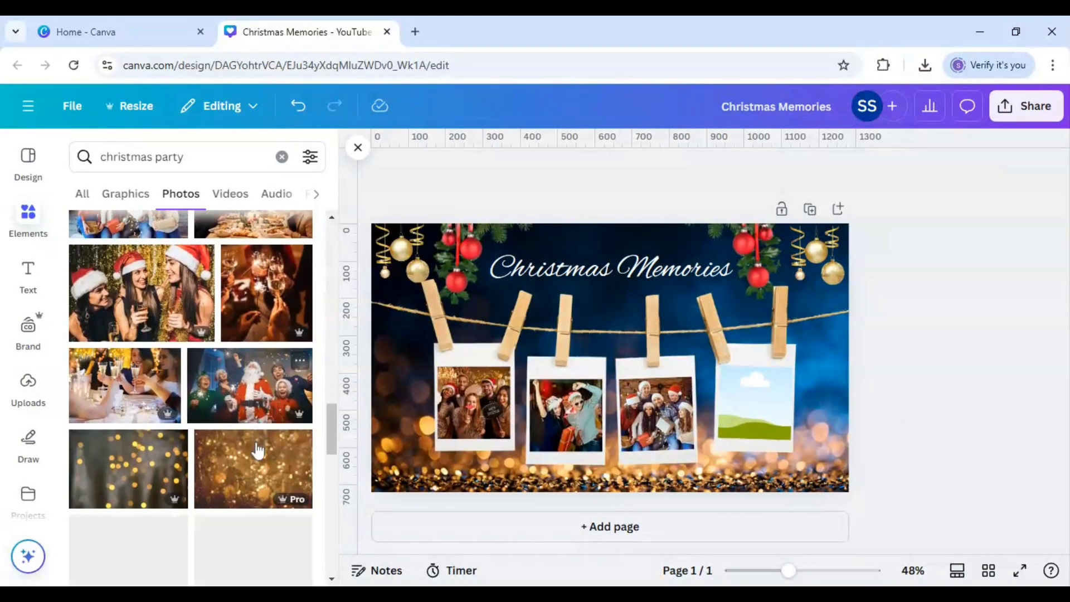
scroll(258, 449, "down", 3)
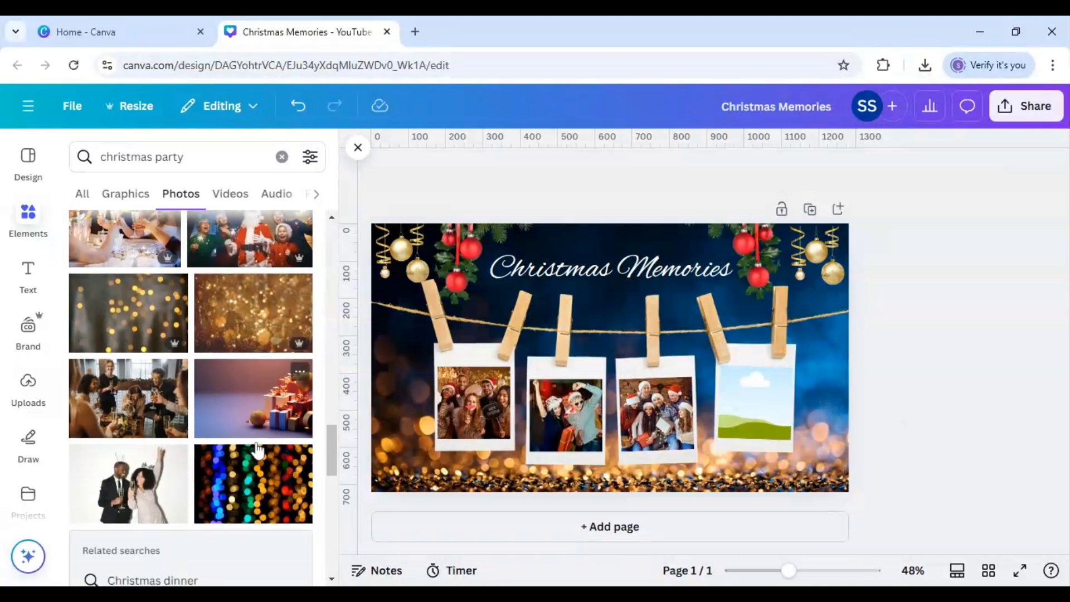
scroll(259, 449, "down", 3)
scroll(259, 449, "down", 4)
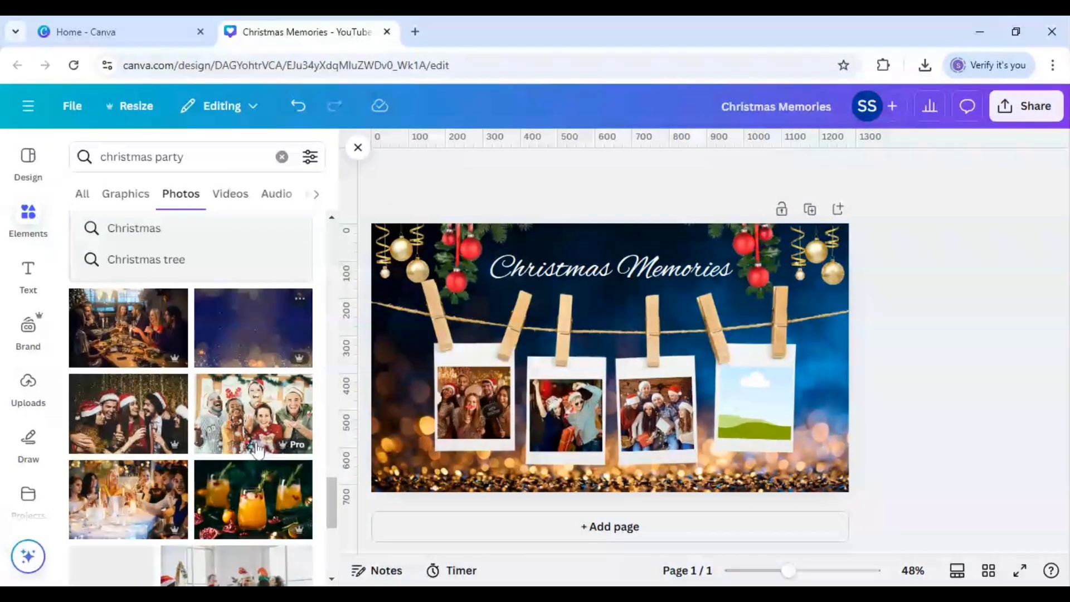
scroll(257, 449, "down", 4)
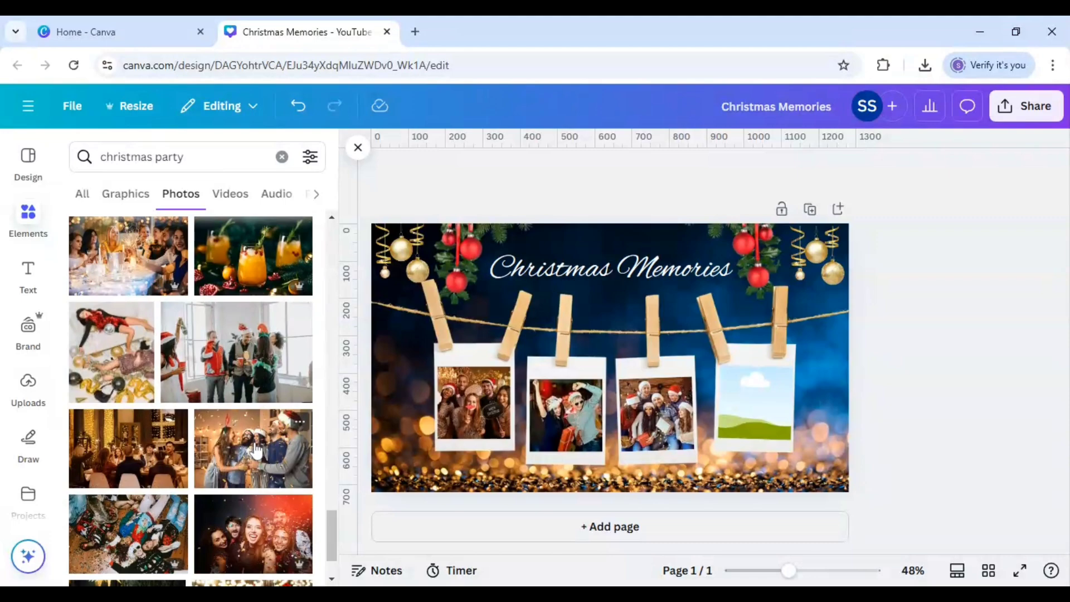
scroll(256, 450, "down", 1)
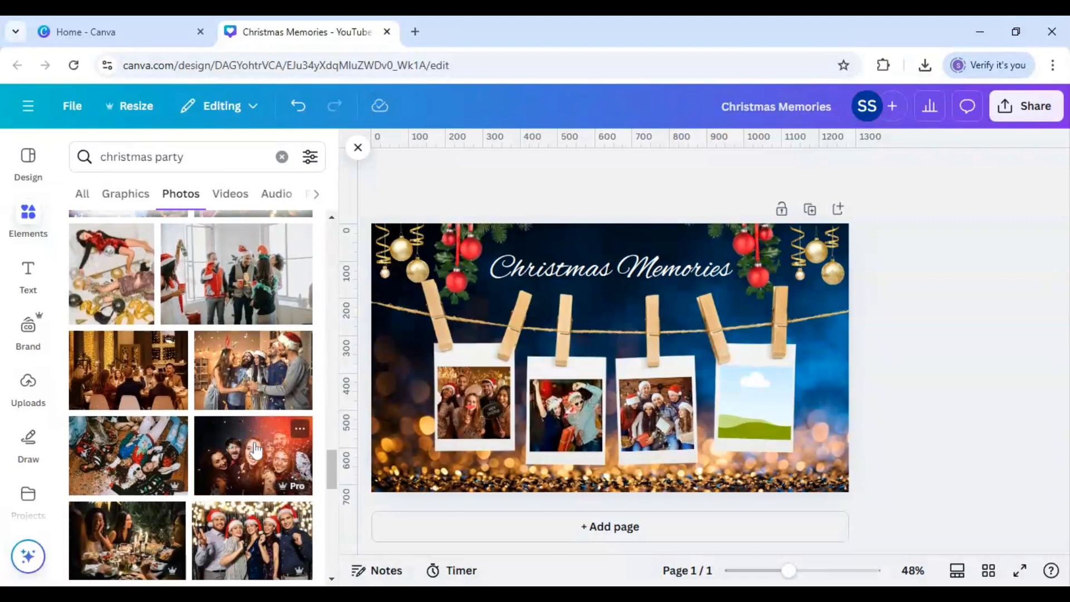
left_click(267, 467)
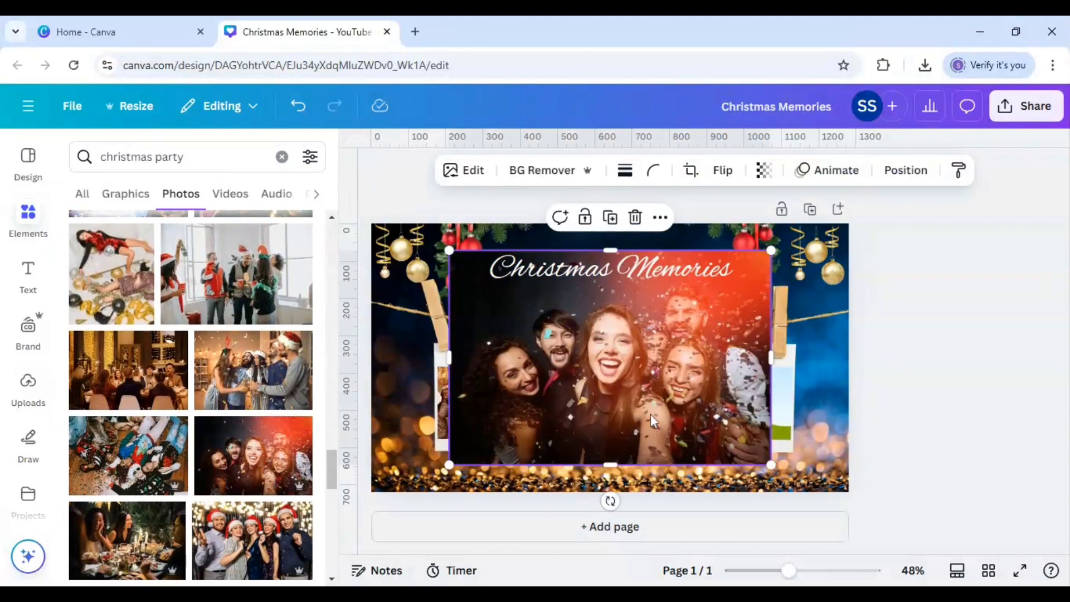
left_click_drag(587, 402, 736, 406)
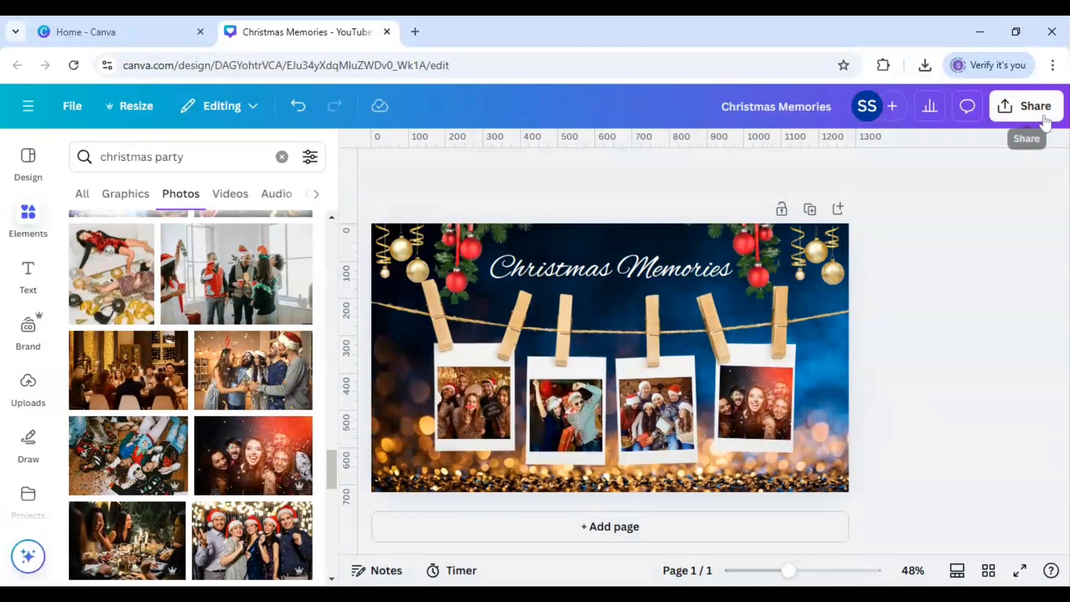
Step: Download the thumbnail with file type JPG and dismiss the download-complete popup
left_click(1021, 114)
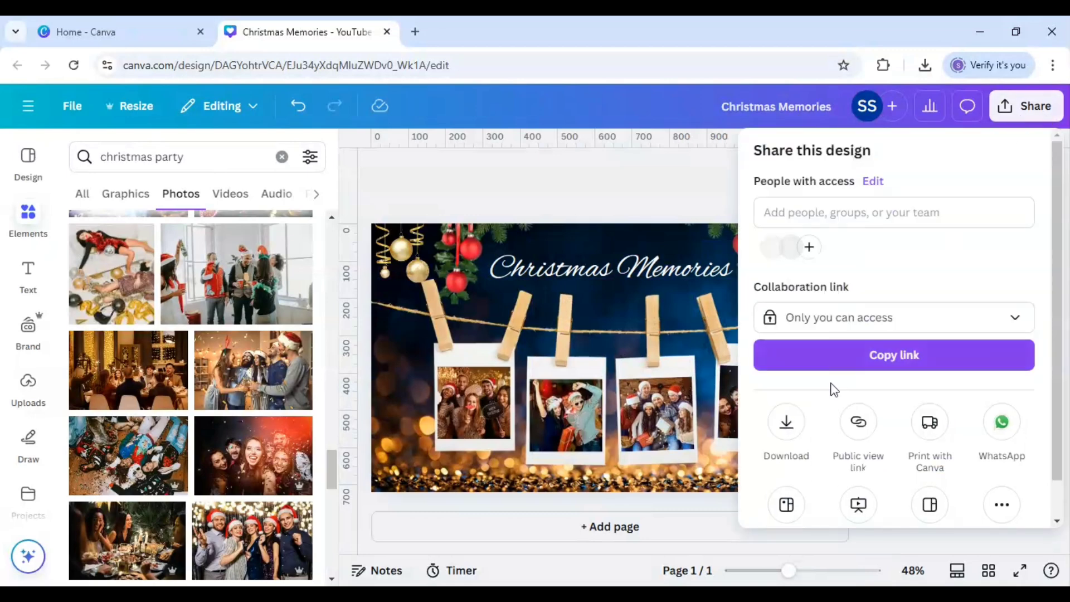
left_click(787, 425)
left_click(871, 225)
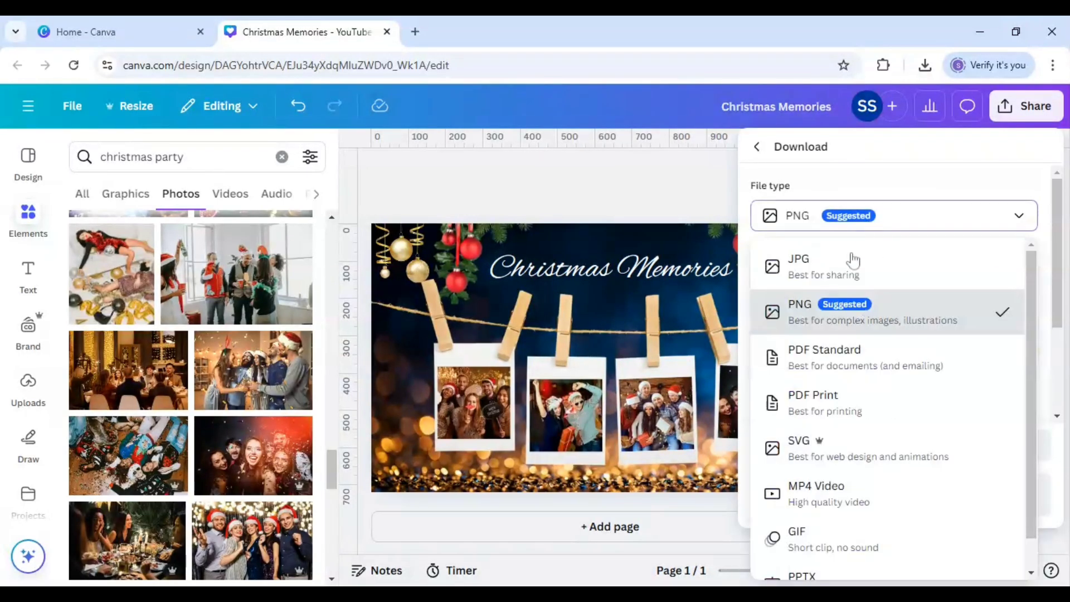
left_click(851, 261)
scroll(876, 390, "down", 1)
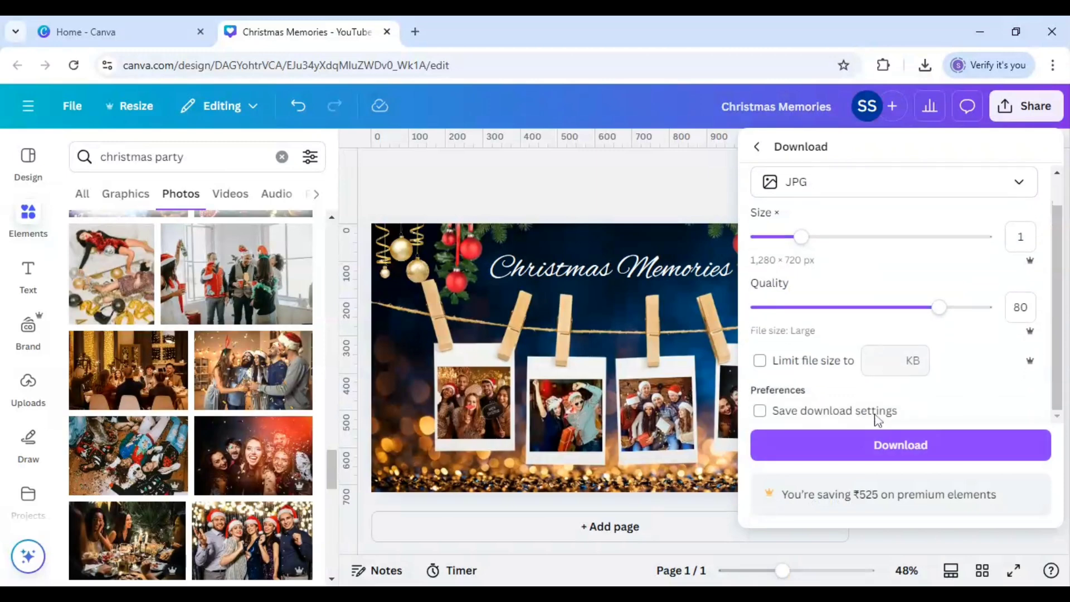
left_click(877, 455)
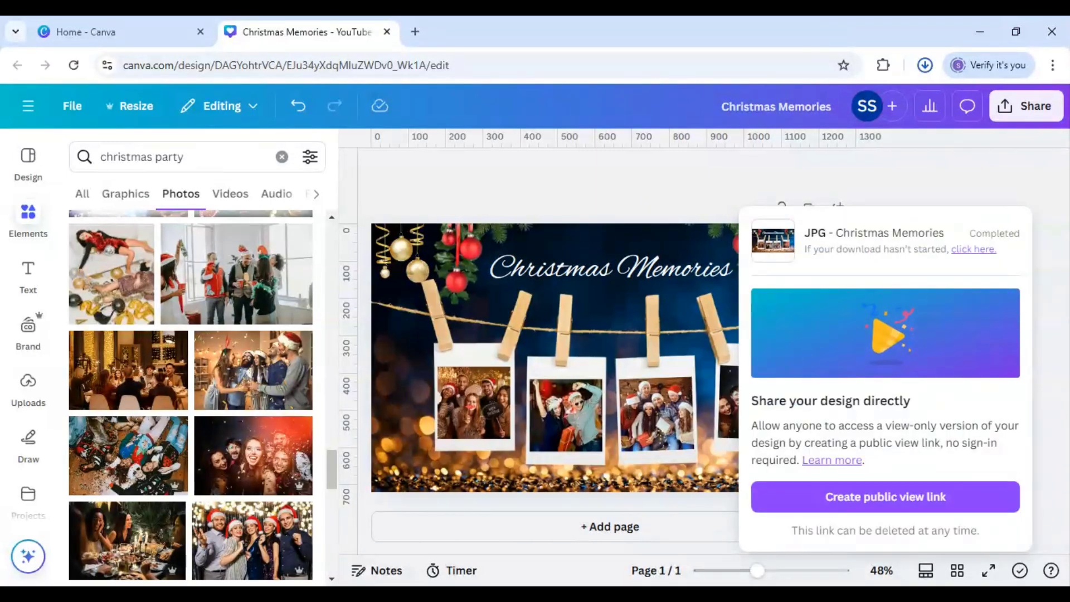
left_click(933, 175)
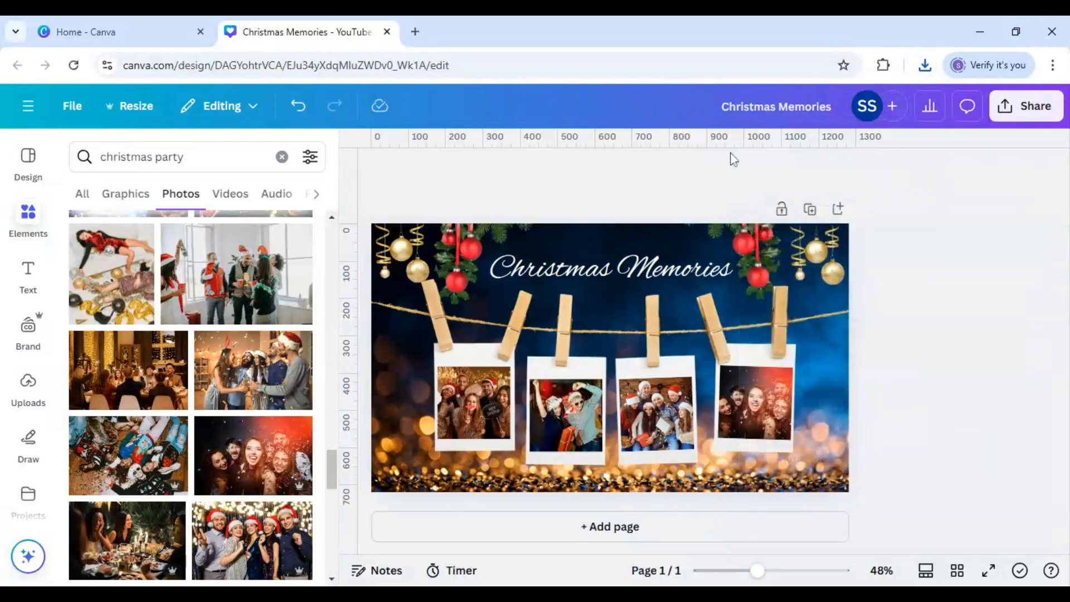
Step: Create a new blank Video (1080p) design from the Canva Home page
left_click(135, 37)
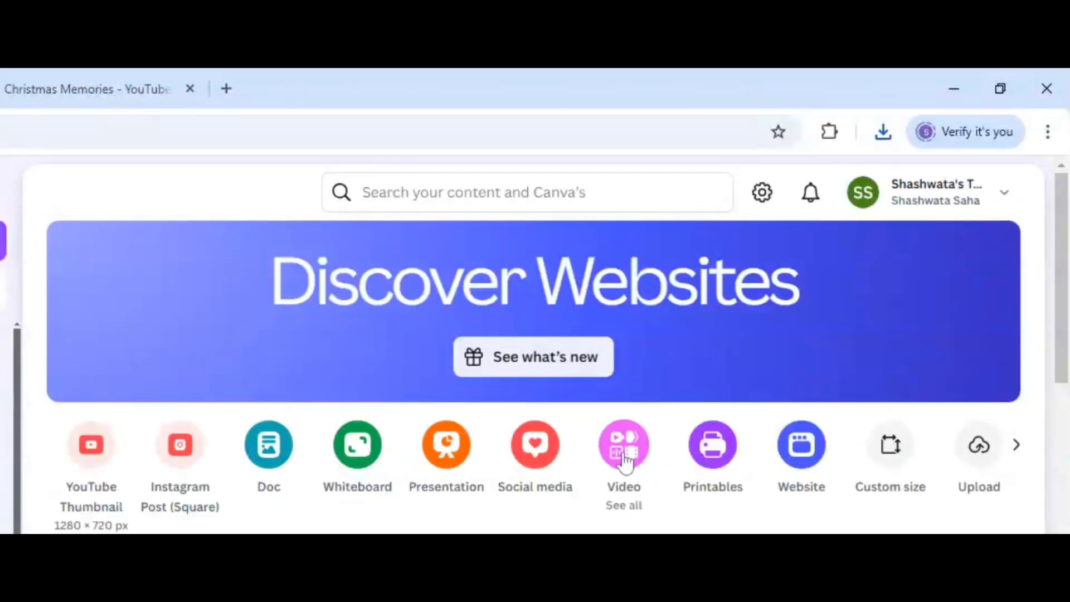
left_click(624, 461)
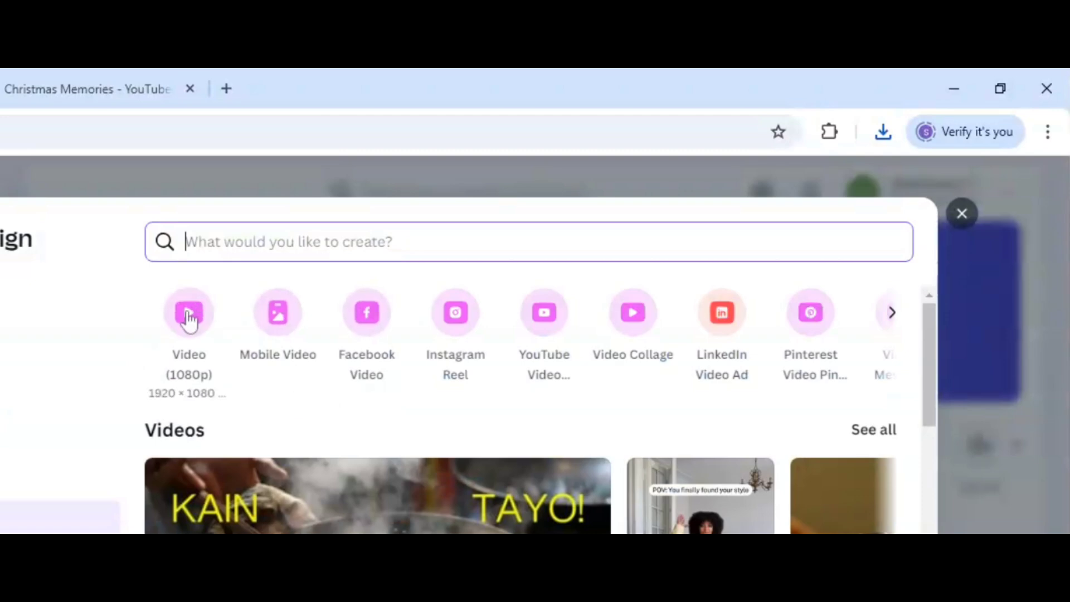
left_click(188, 313)
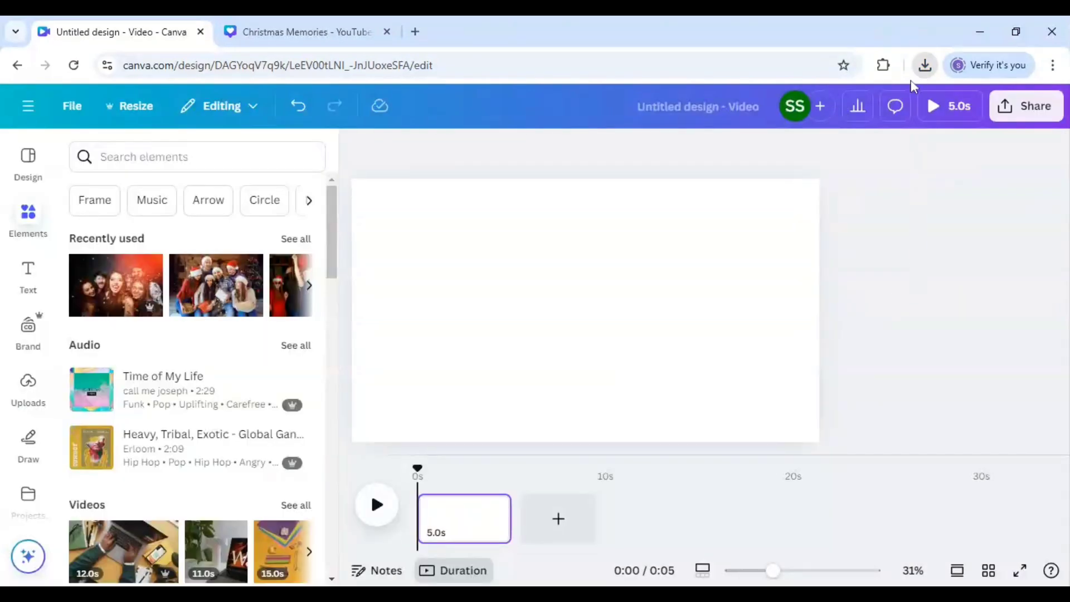
Step: Paste the Christmas Memories image, resize it to fill page 1, and duplicate the page
key("ctrl+v")
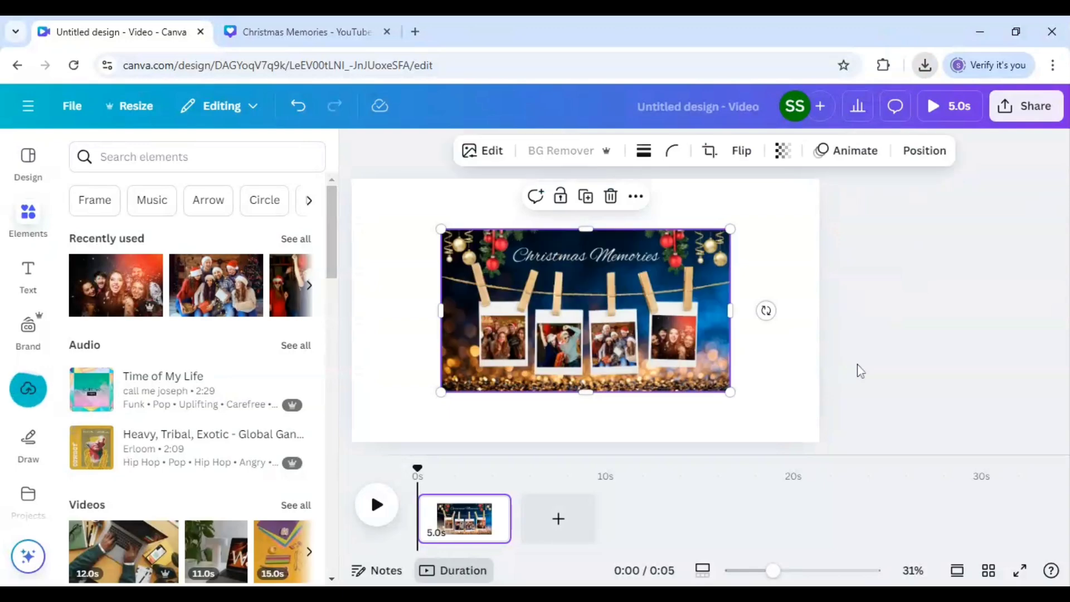
left_click(861, 370)
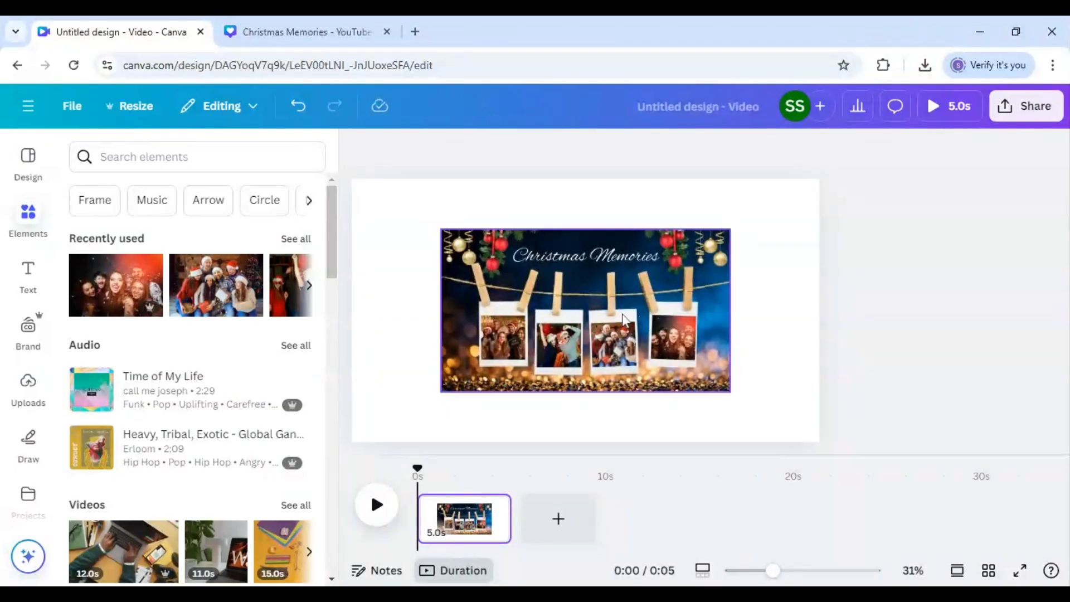
left_click_drag(623, 320, 537, 272)
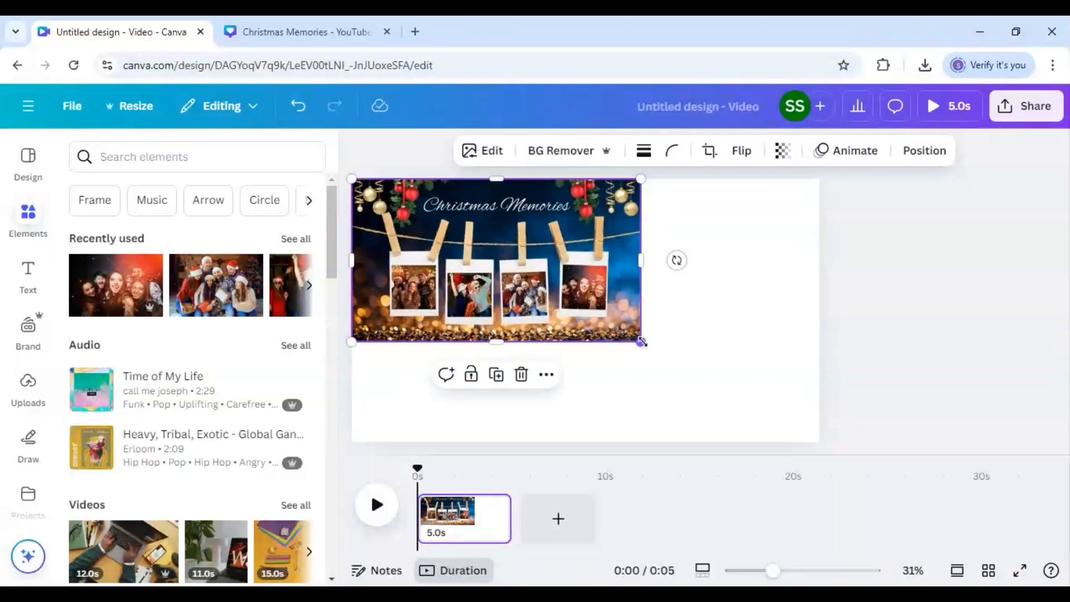
left_click_drag(642, 341, 820, 442)
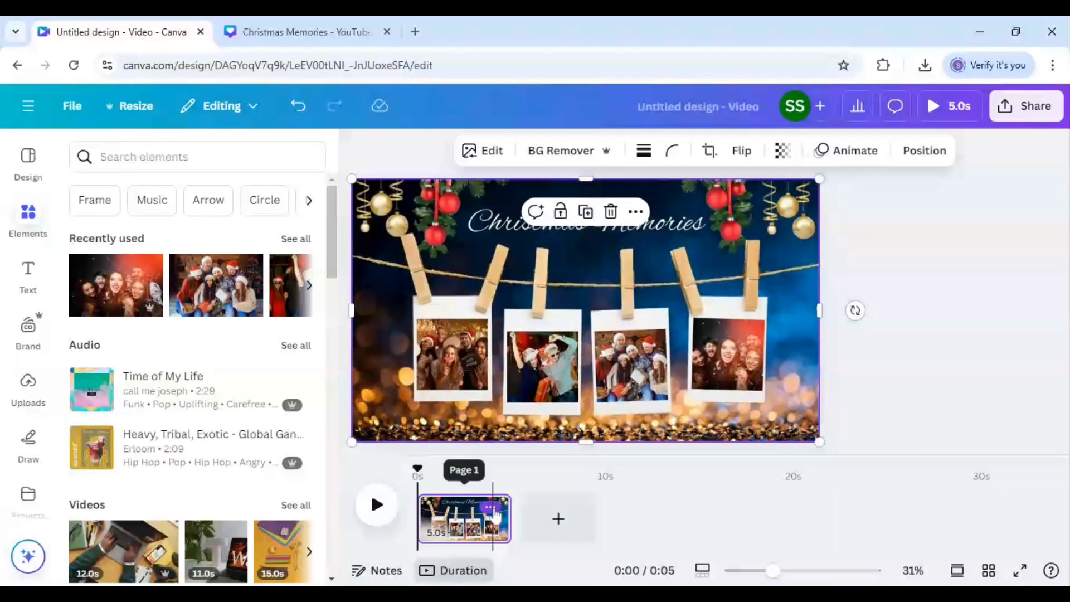
left_click(491, 508)
left_click(553, 259)
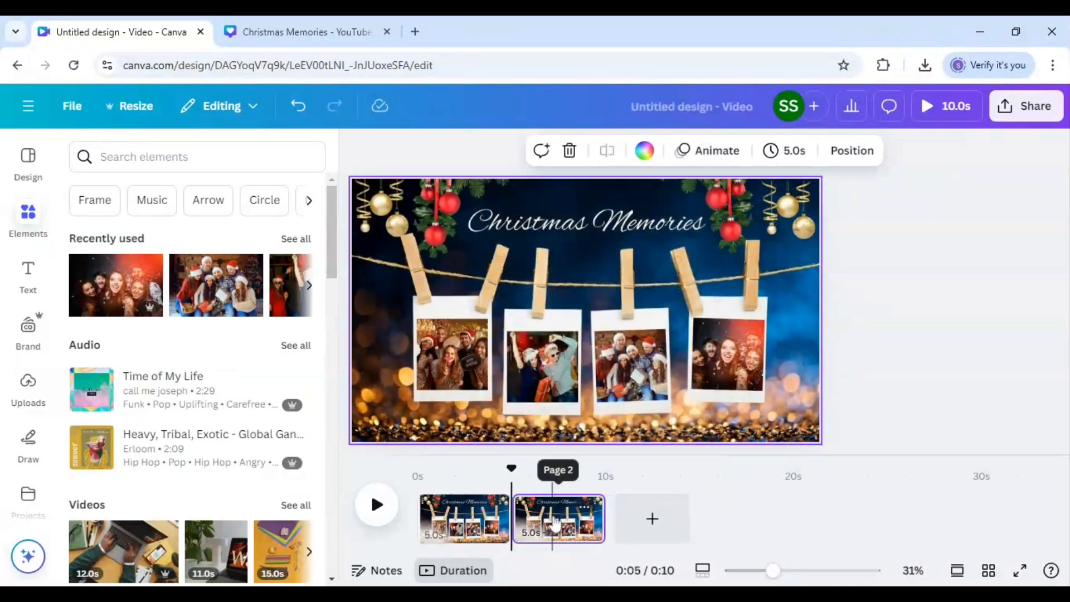
Step: Duplicate page 1 again to create a third page
left_click(483, 517)
left_click(490, 514)
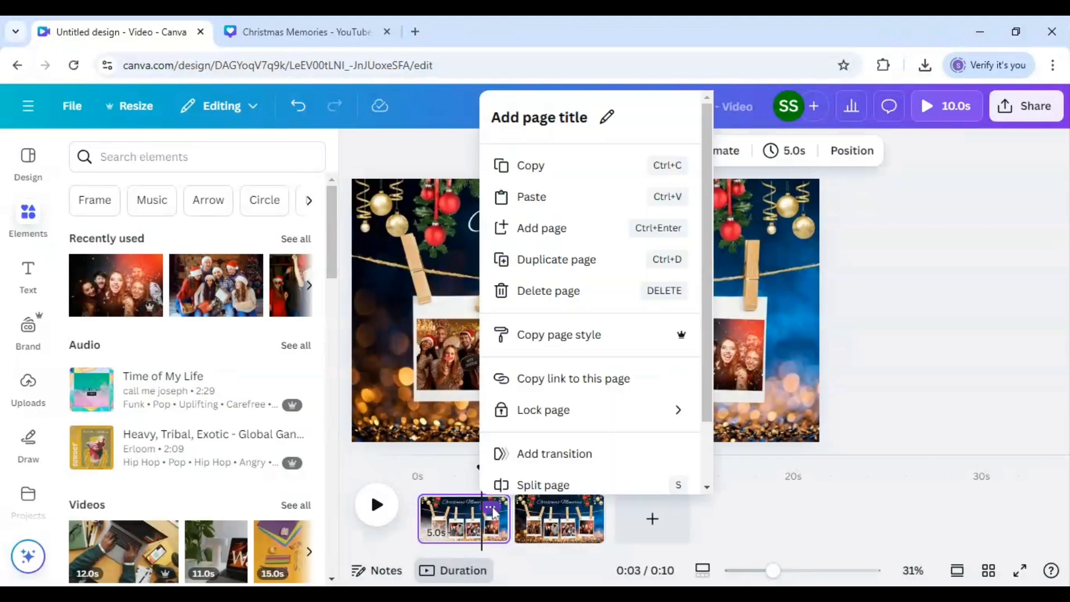
left_click(559, 259)
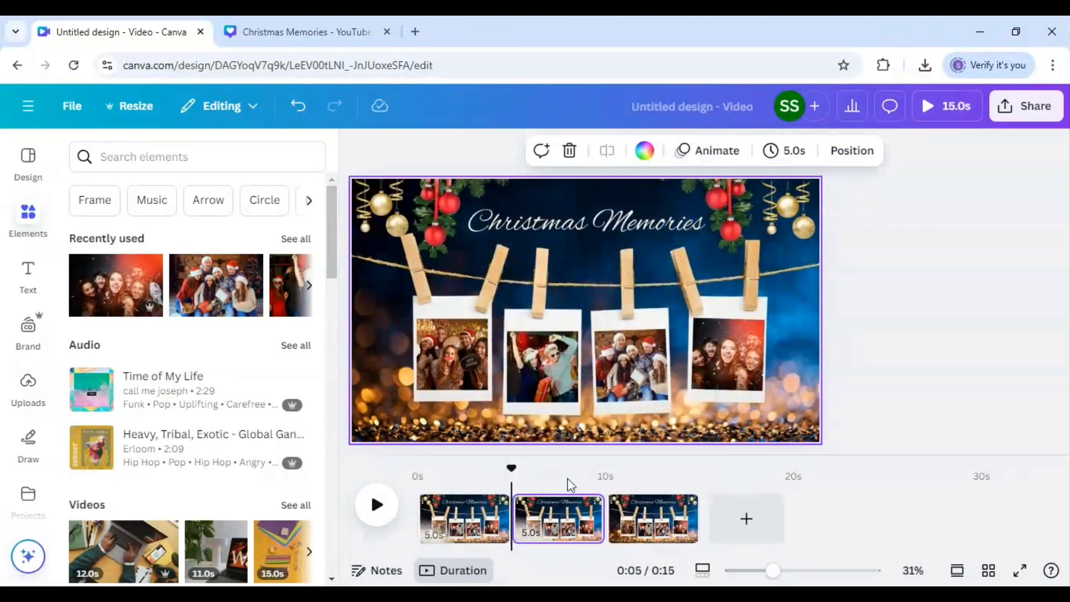
Step: Enlarge and reposition page 2's background into a close-up of two polaroid cards
left_click(559, 518)
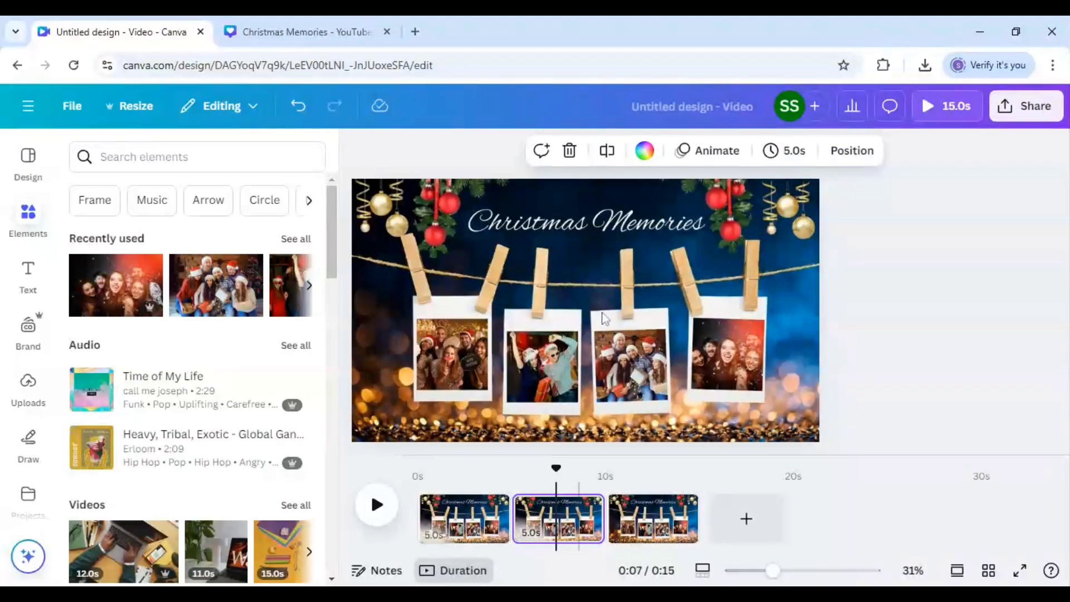
left_click_drag(772, 570, 750, 570)
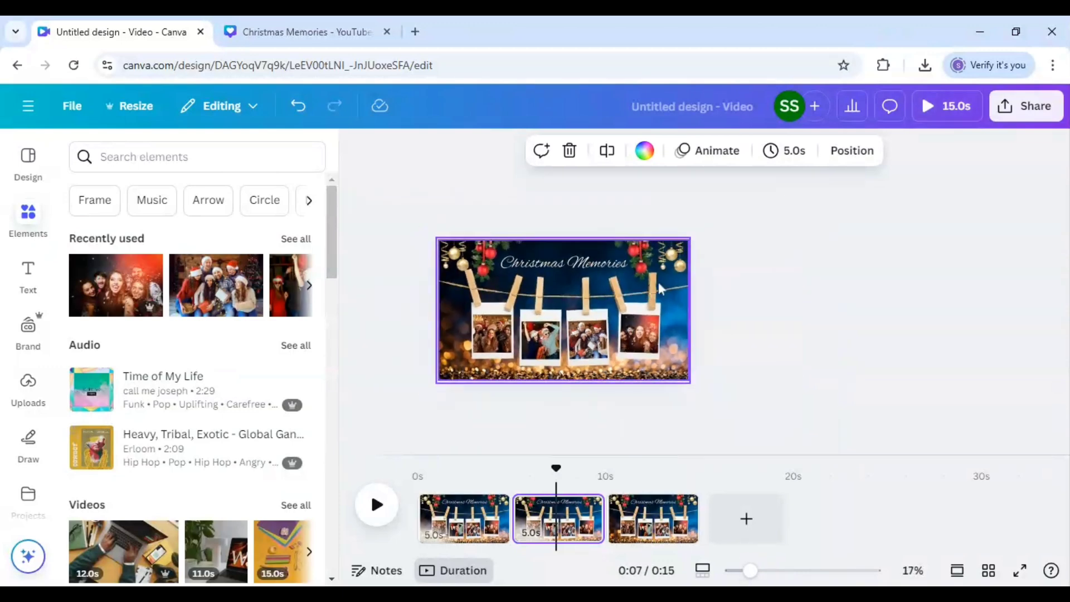
left_click(657, 282)
left_click_drag(690, 238, 897, 139)
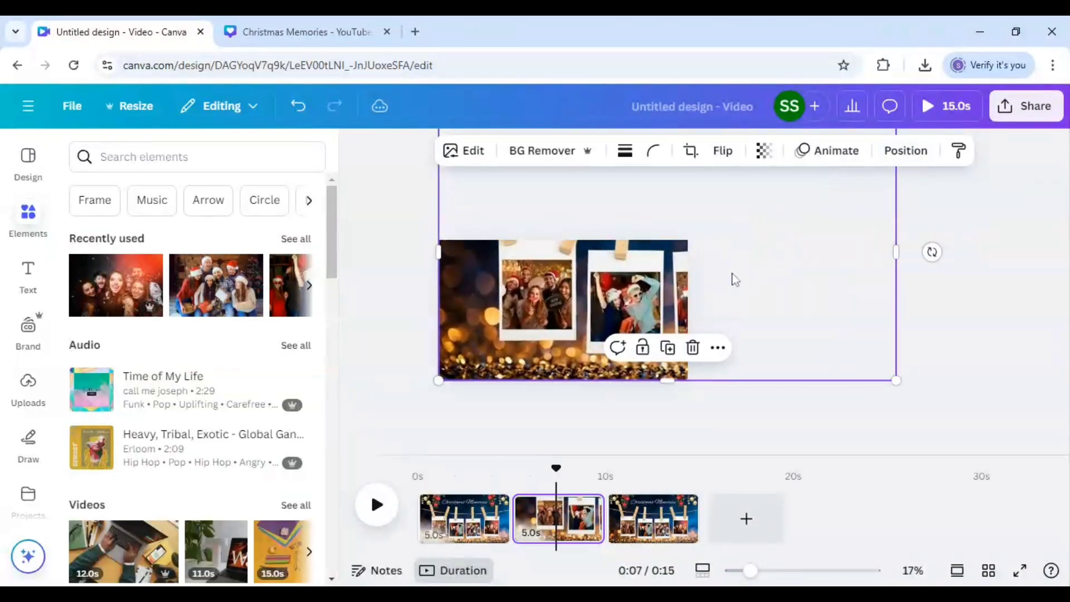
left_click_drag(736, 278, 732, 301)
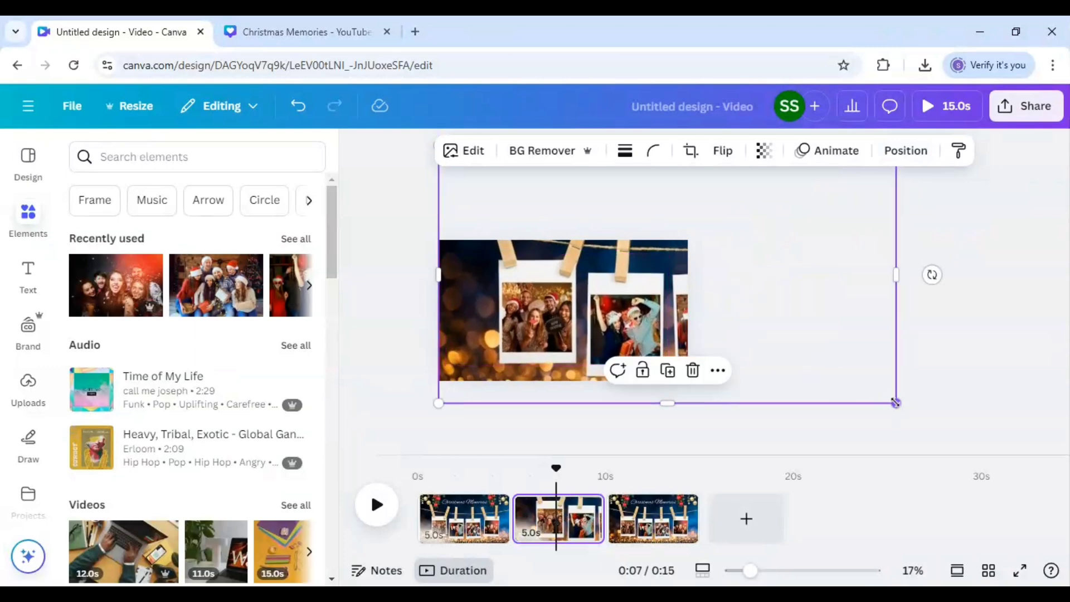
left_click_drag(896, 402, 927, 418)
left_click_drag(802, 351, 803, 339)
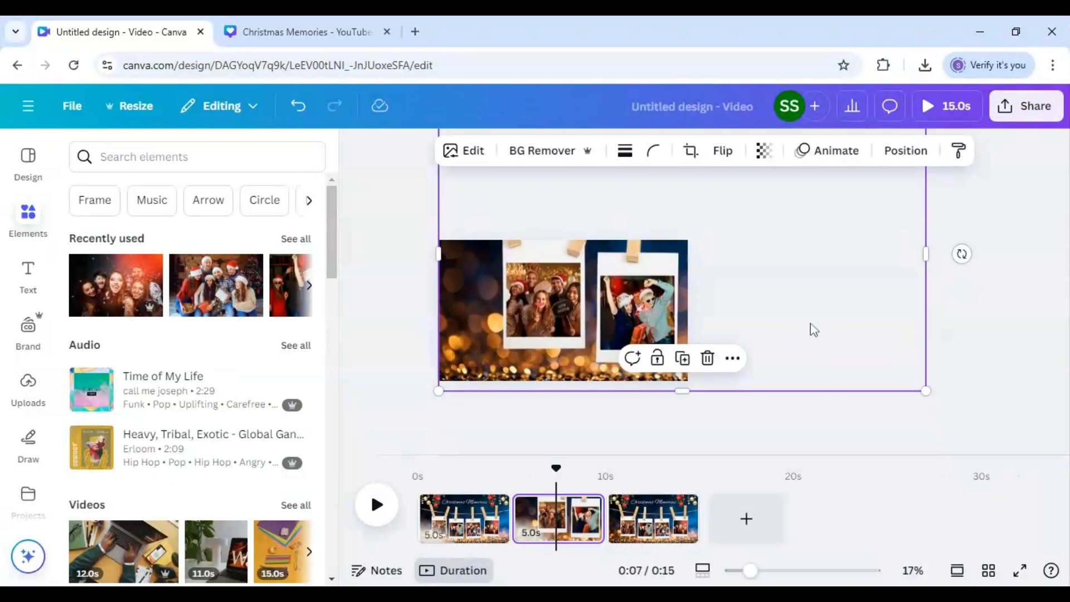
left_click(812, 328)
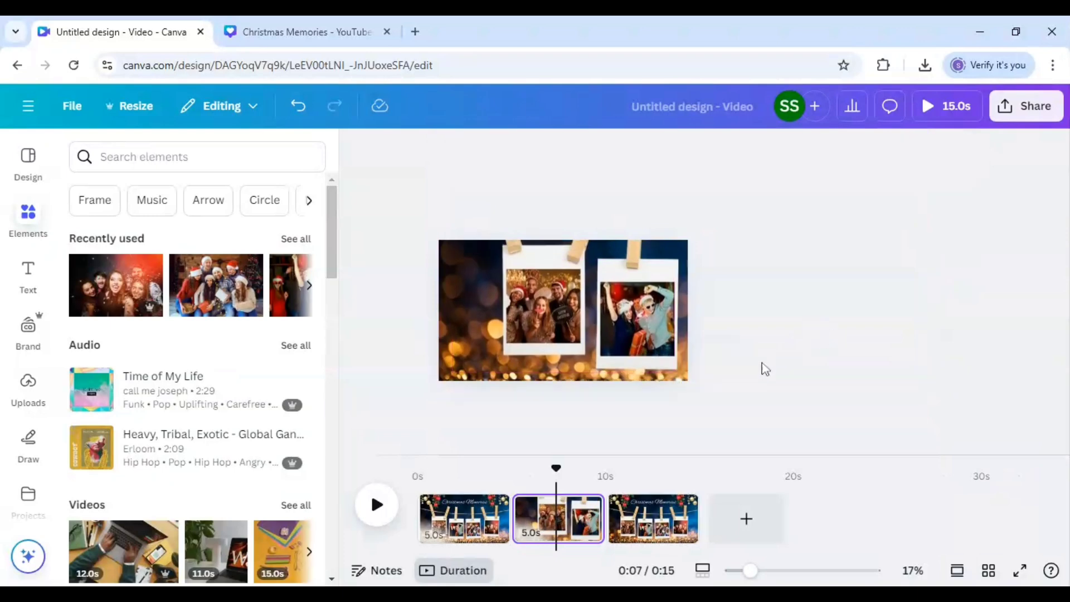
Step: Duplicate page 2 and pan the copy's background left to the next photos
left_click(583, 507)
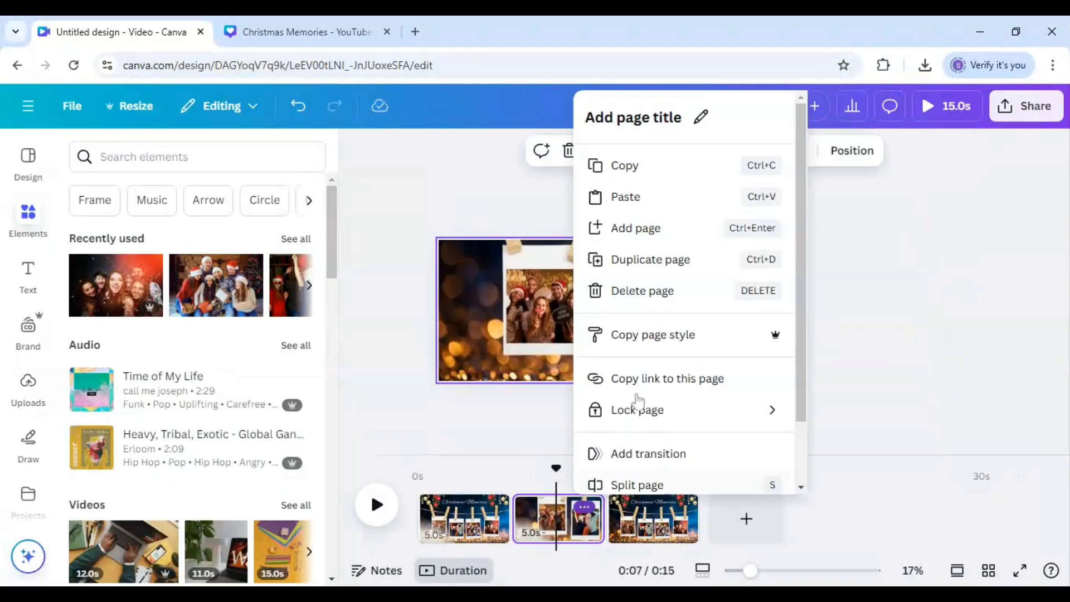
left_click(652, 267)
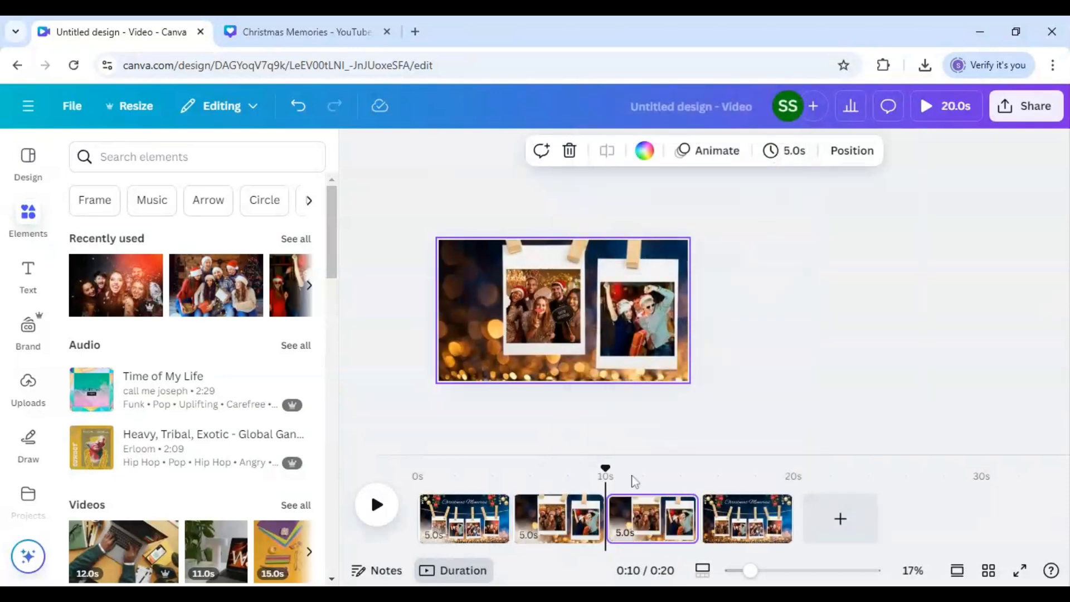
left_click(645, 533)
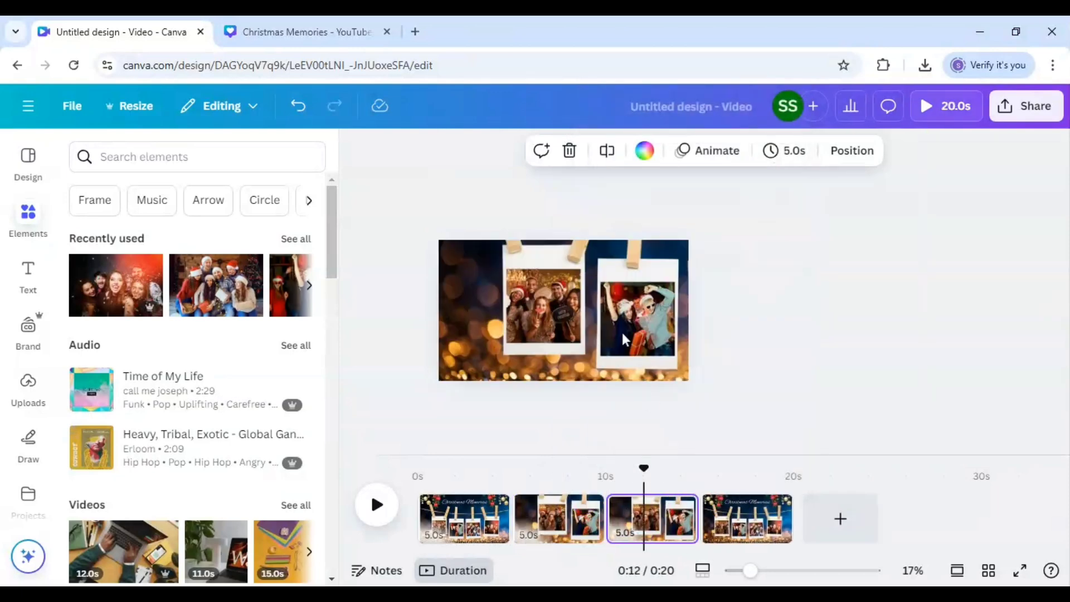
left_click(621, 330)
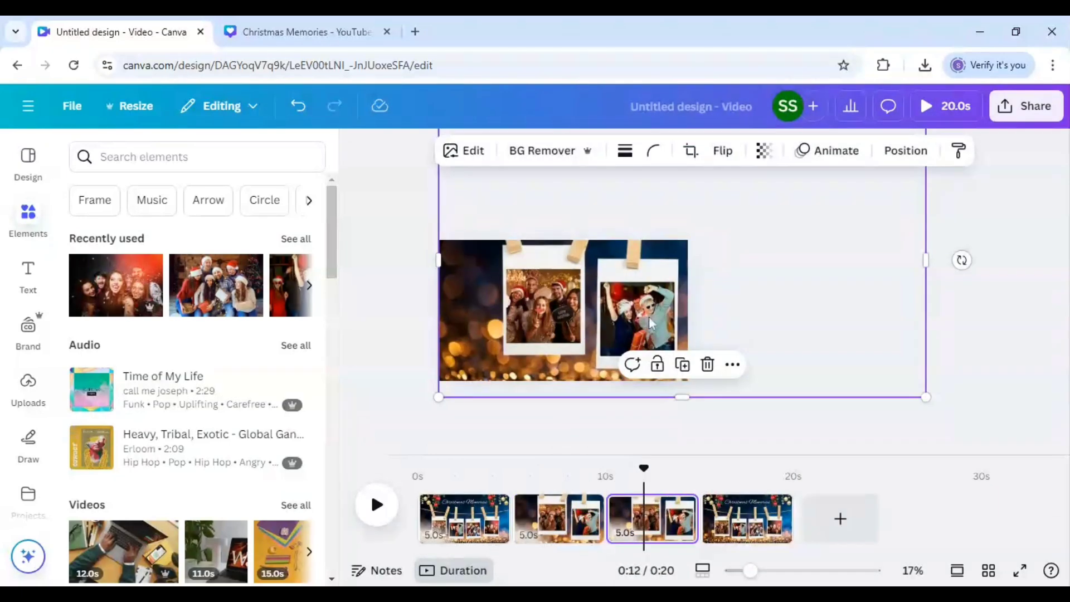
left_click_drag(649, 316, 533, 306)
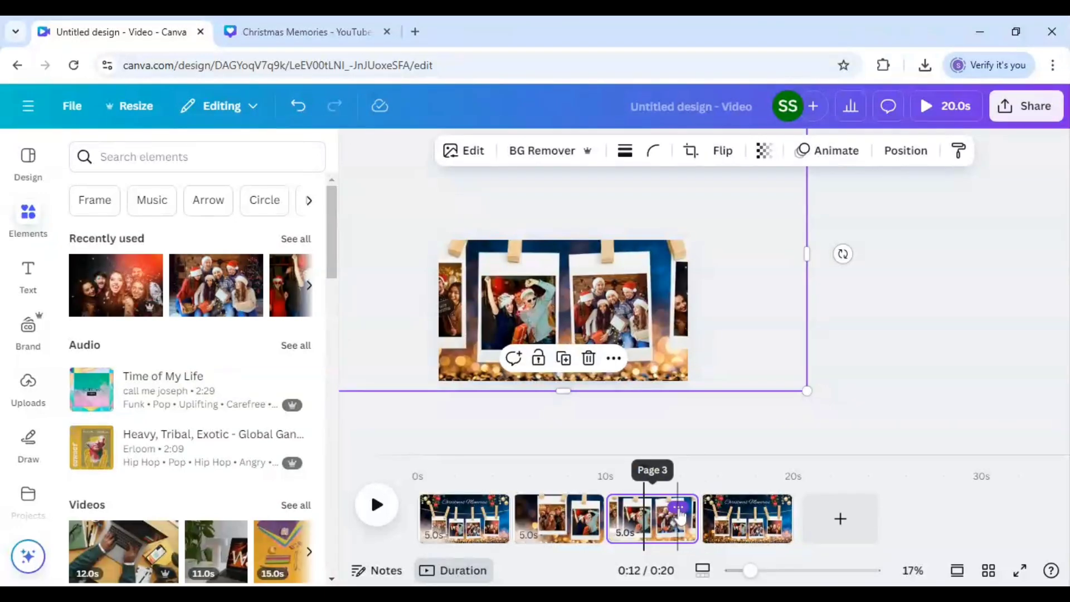
Step: Duplicate page 3 and pan the new page's background slightly further left
left_click(678, 507)
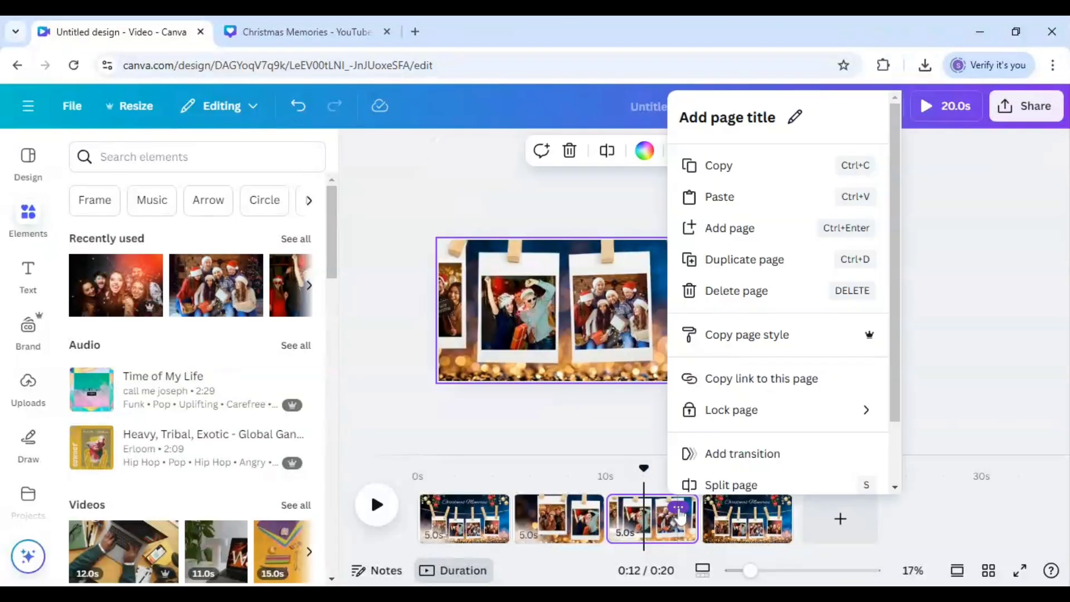
left_click(737, 262)
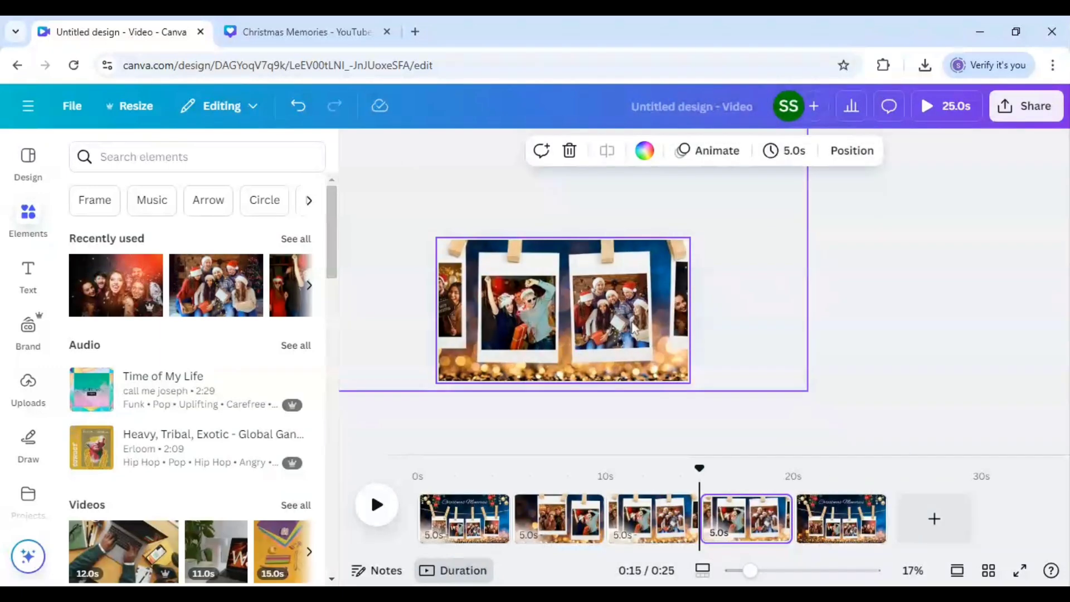
left_click(599, 318)
left_click_drag(610, 321, 491, 316)
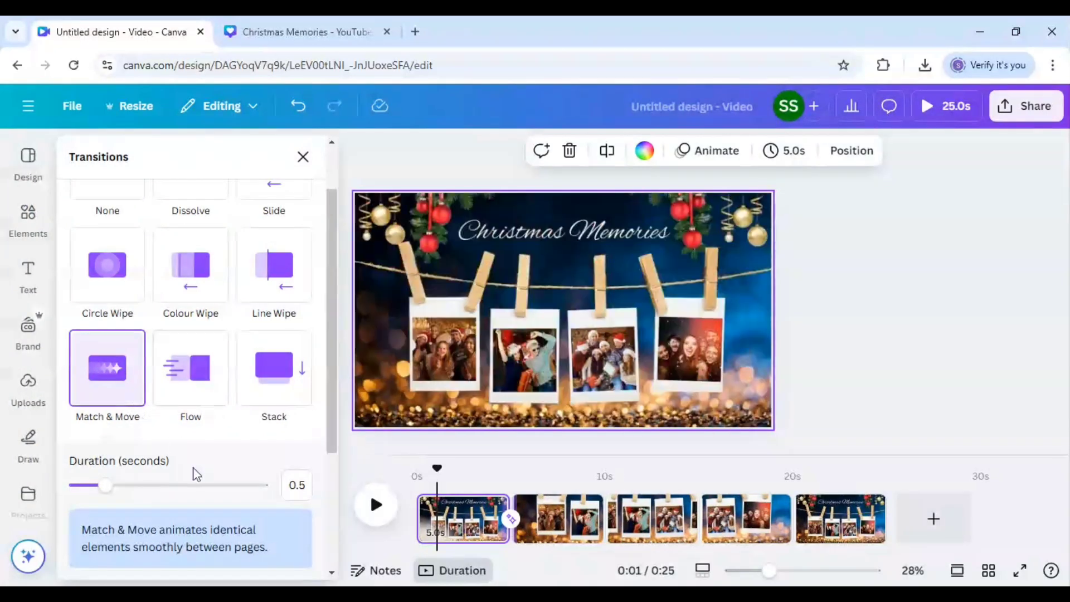
Step: Set 1-second Match & Move transitions between the remaining slideshow pages
left_click_drag(114, 490, 144, 492)
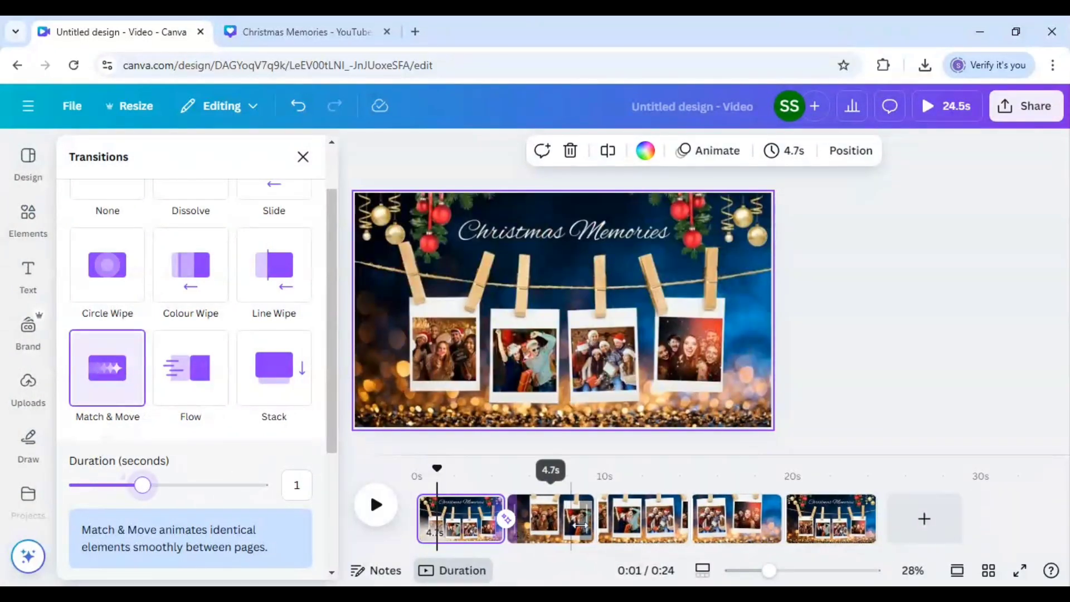
left_click(596, 534)
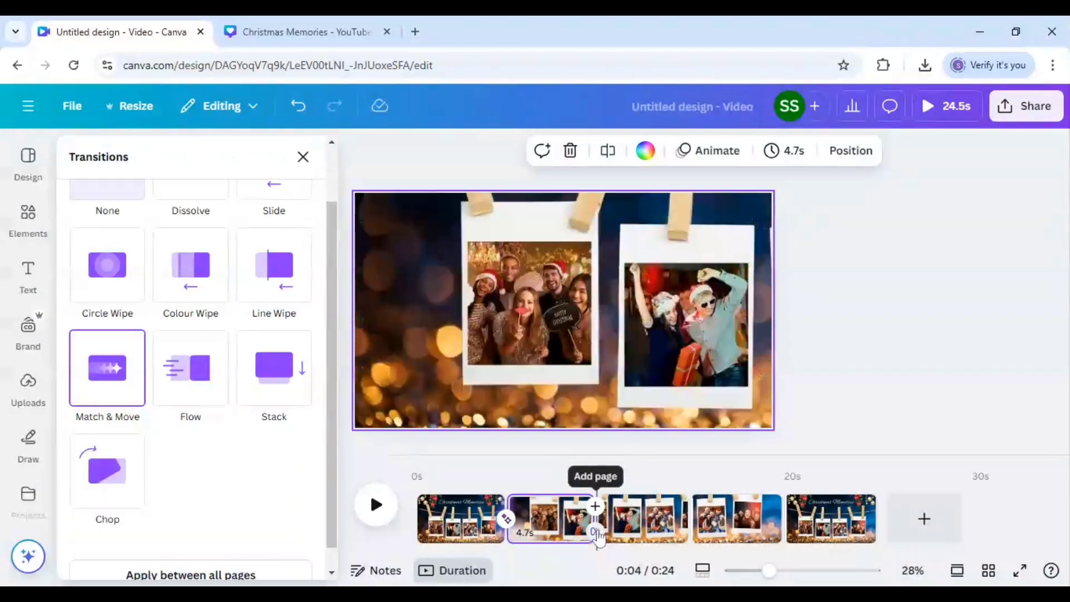
left_click(595, 532)
left_click(666, 528)
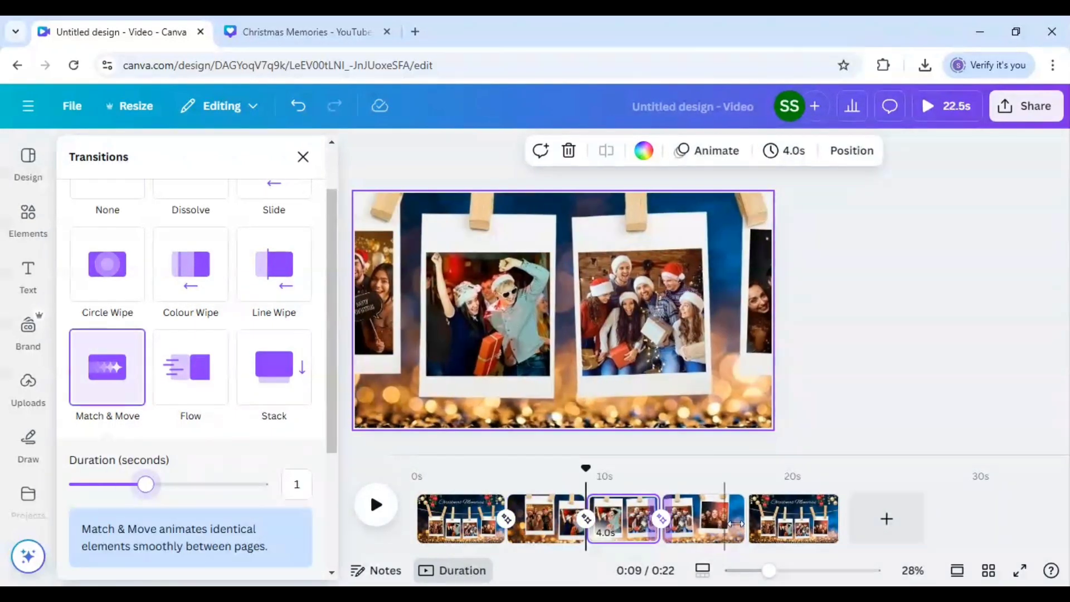
left_click_drag(146, 484, 136, 485)
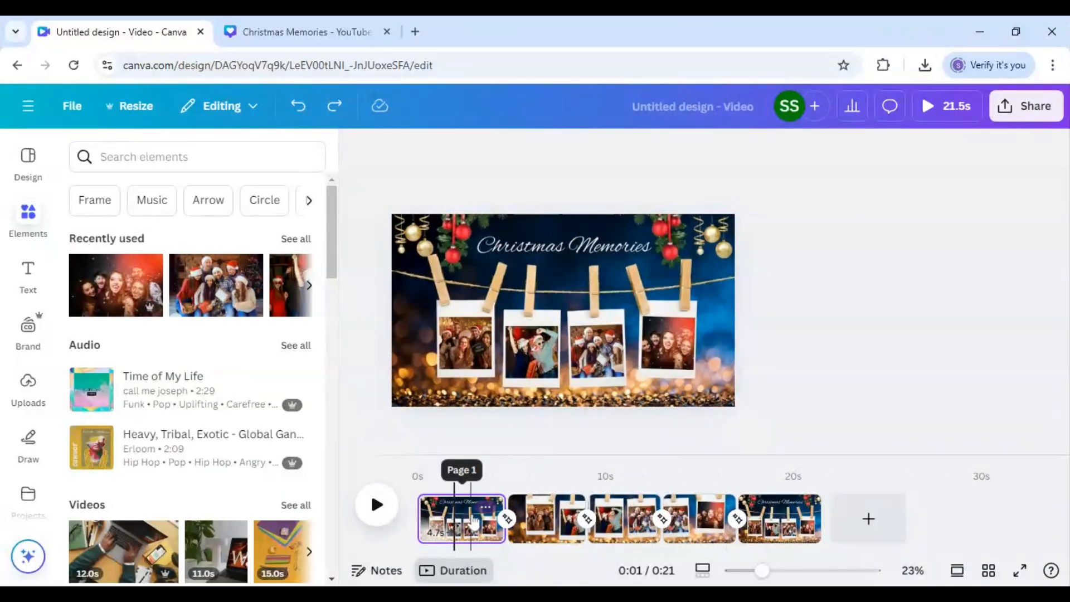
Step: Enlarge page 1's background and centre it on the Christmas Memories title and pegs
left_click(452, 527)
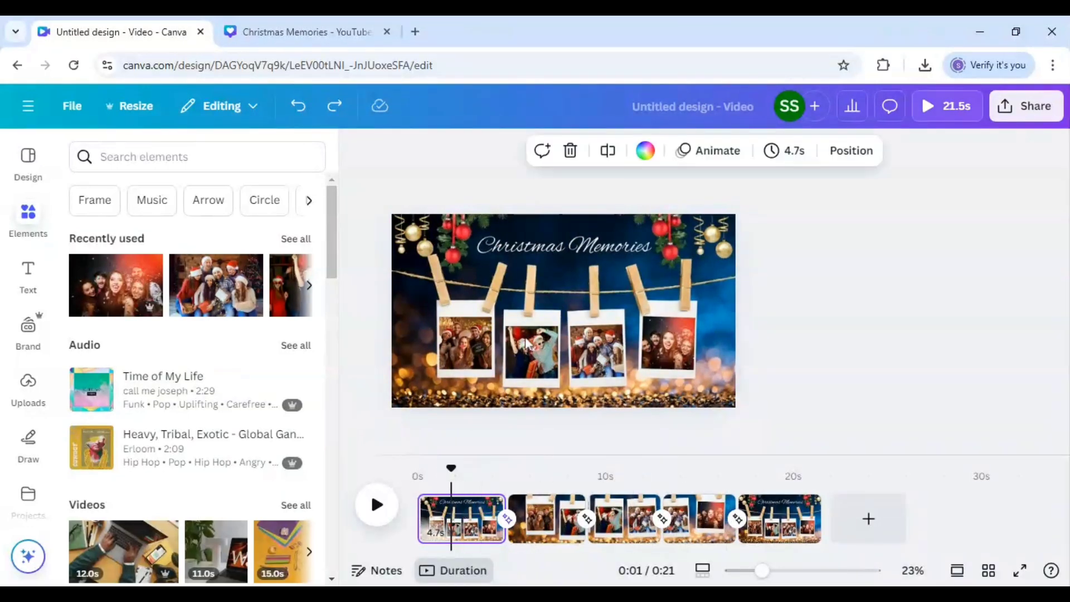
left_click_drag(762, 571, 748, 574)
left_click(616, 363)
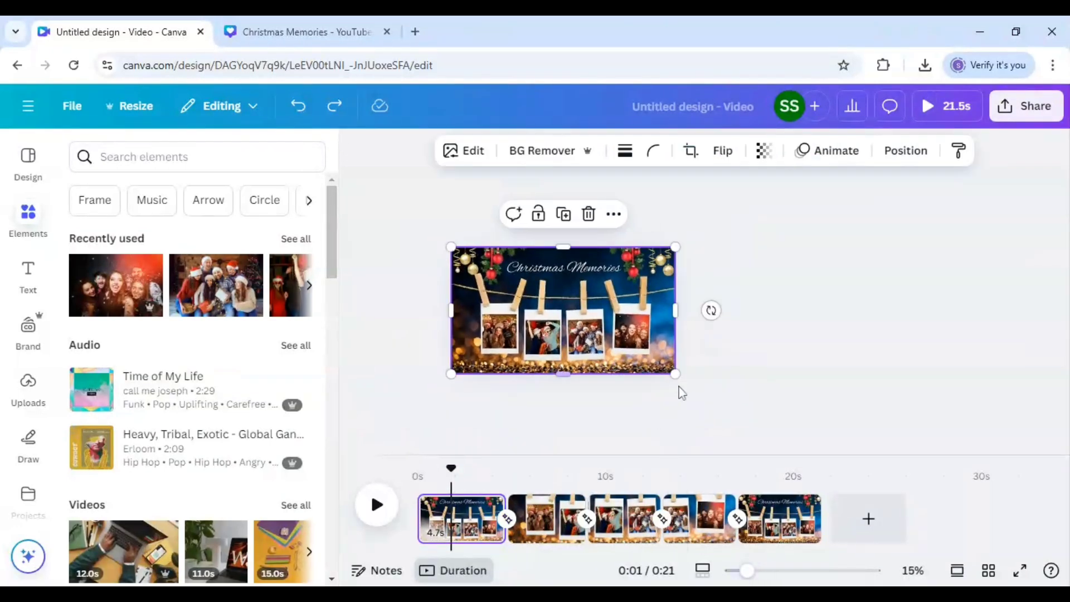
left_click_drag(676, 375, 866, 532)
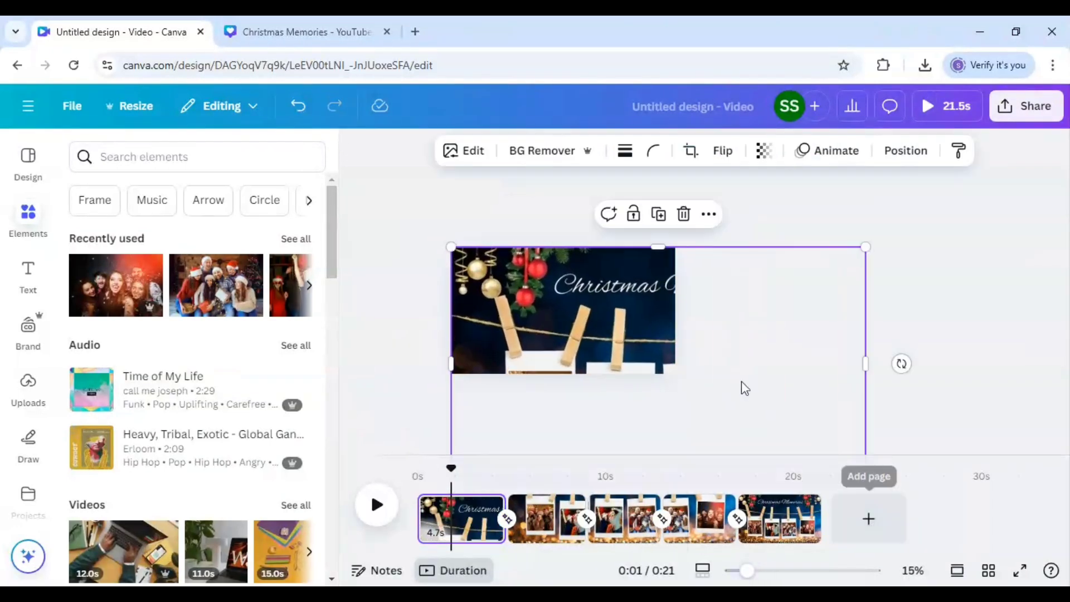
left_click_drag(682, 371, 646, 383)
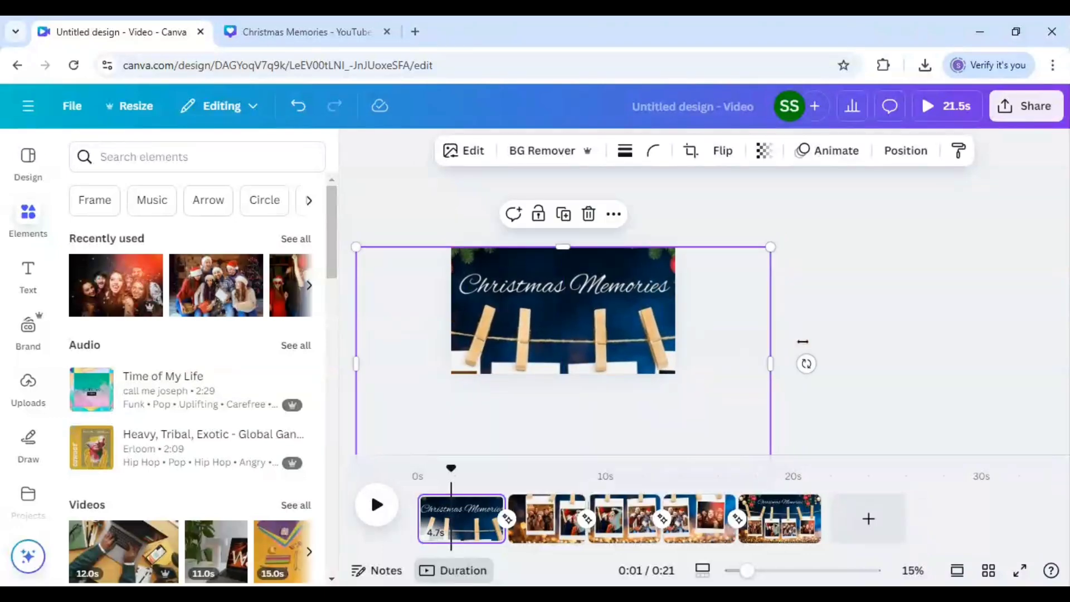
left_click(862, 346)
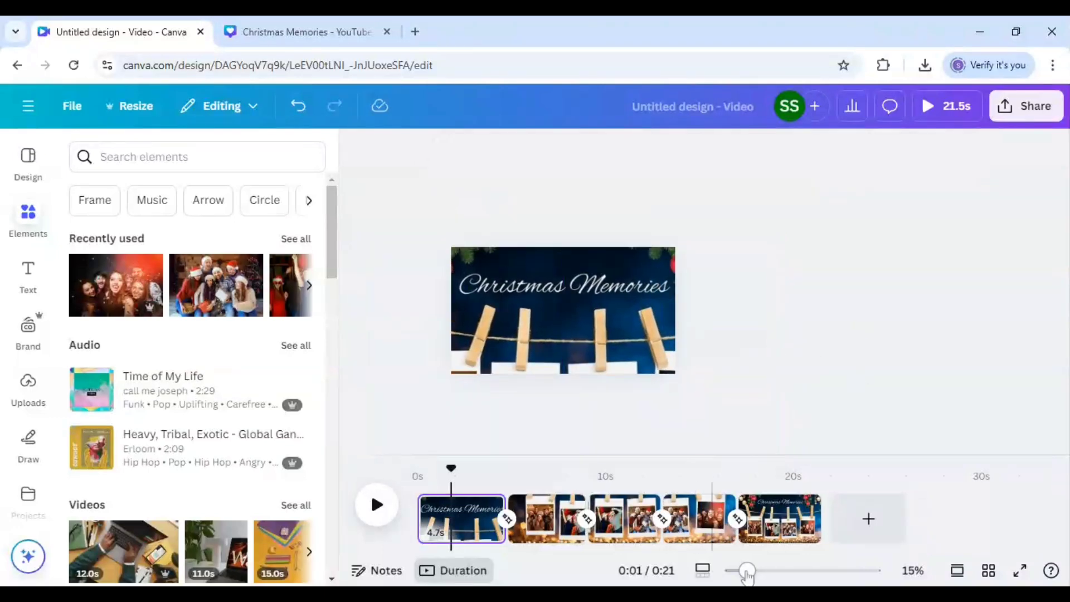
left_click_drag(746, 571, 761, 570)
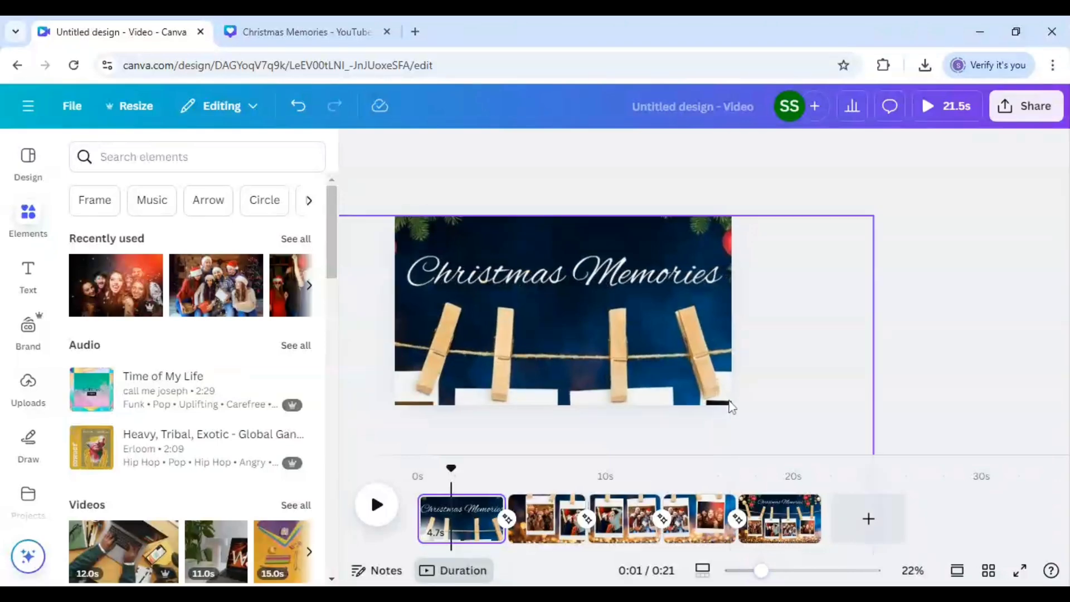
left_click(449, 532)
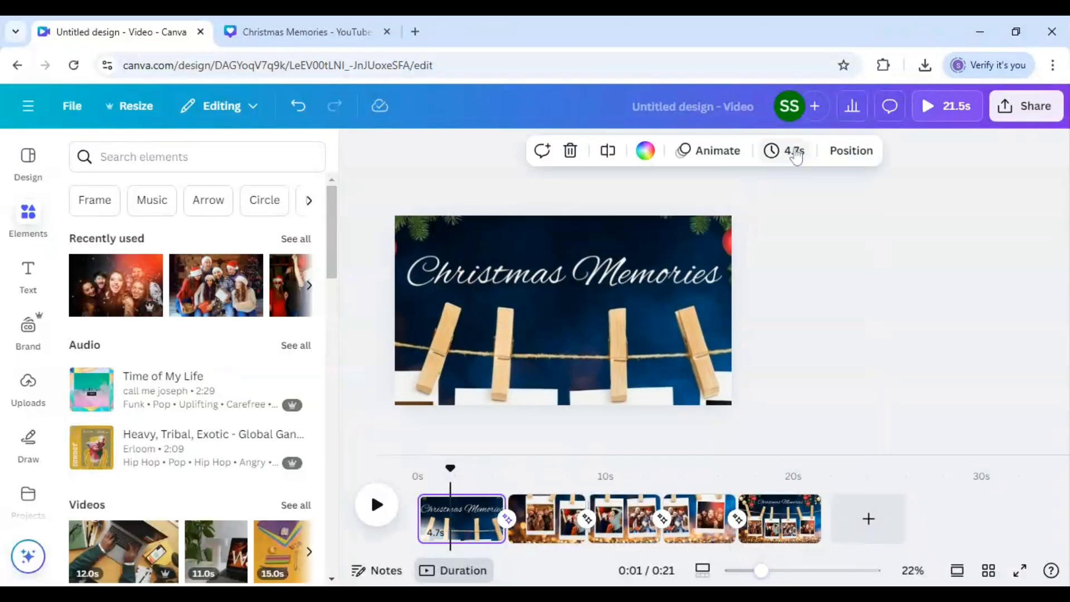
Step: Set the page timing to 2.0 s and apply it to all pages
left_click(791, 162)
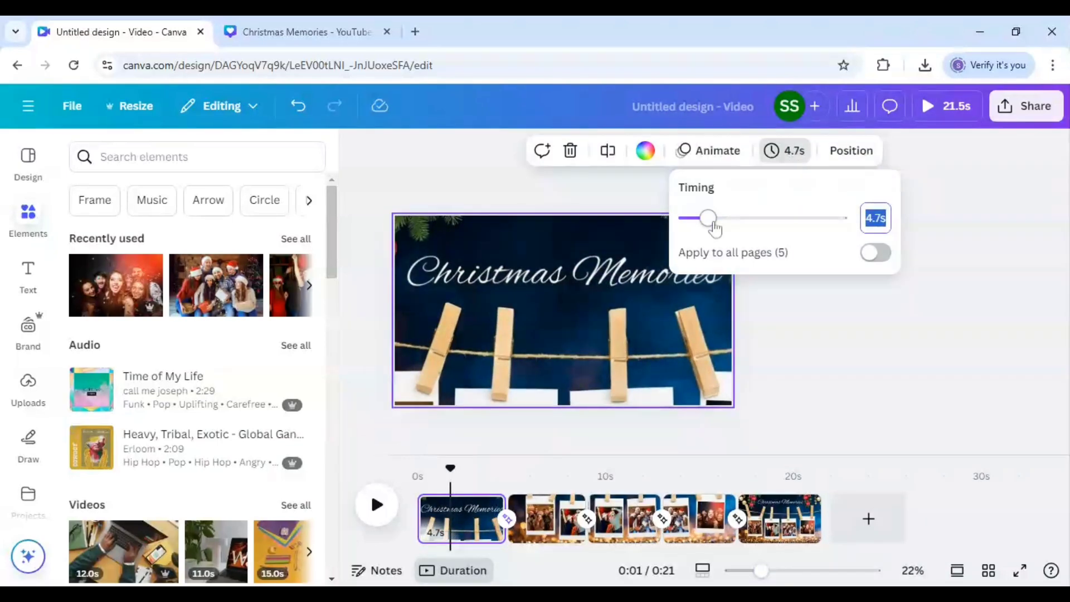
left_click_drag(708, 217, 696, 229)
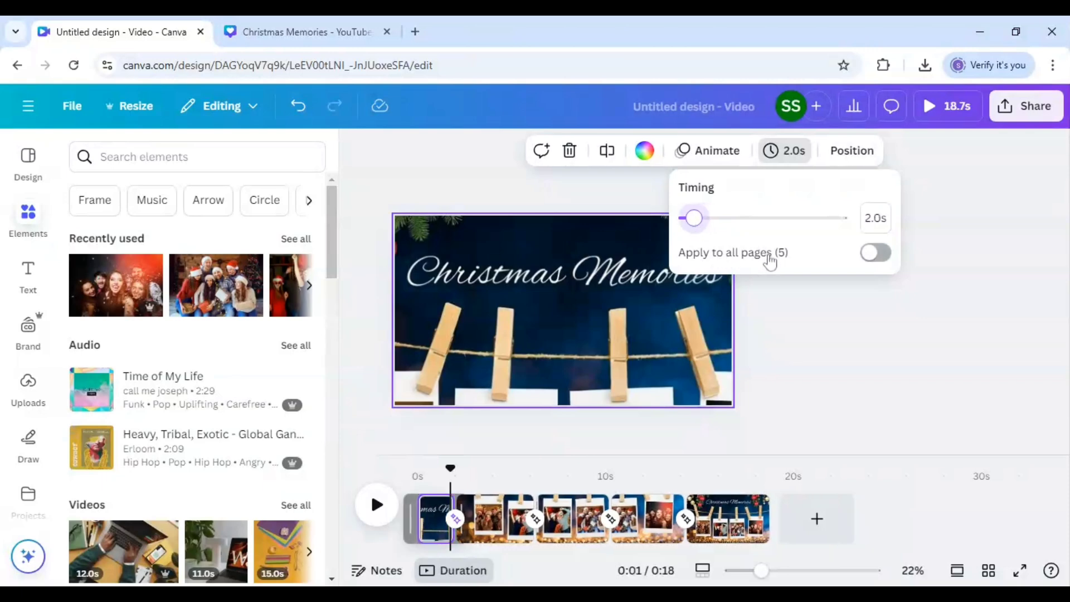
left_click(878, 253)
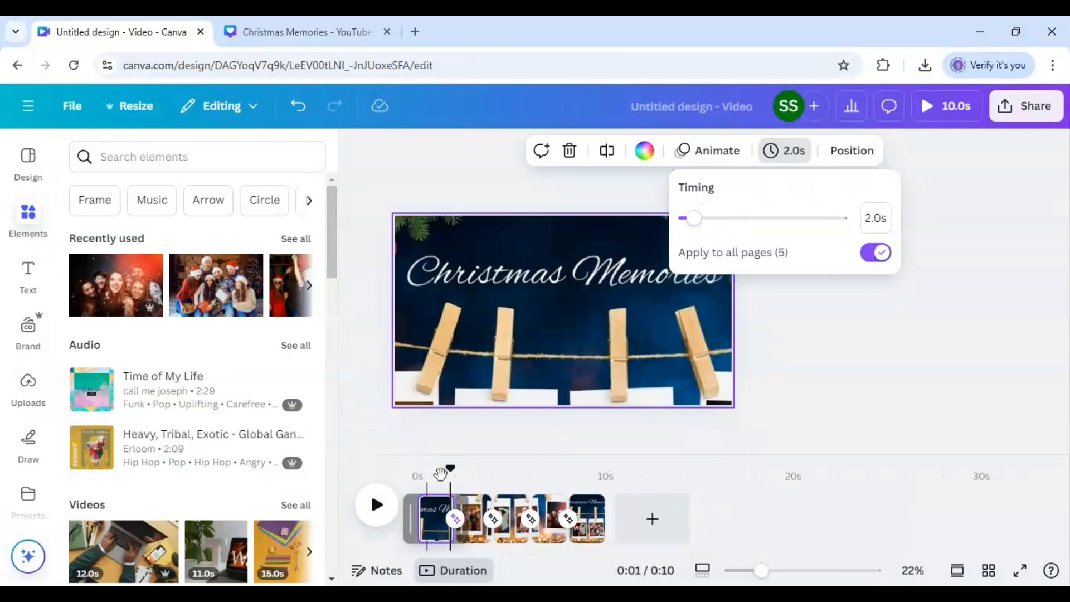
left_click_drag(439, 474, 396, 471)
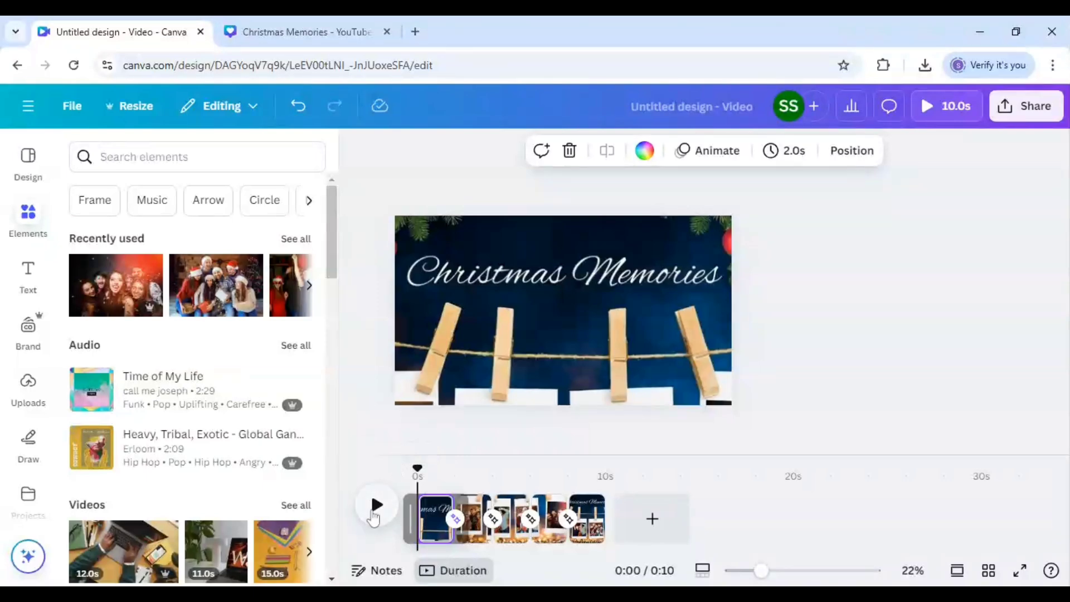
Step: Play the 10-second Christmas Memories slideshow preview from the start
left_click(375, 511)
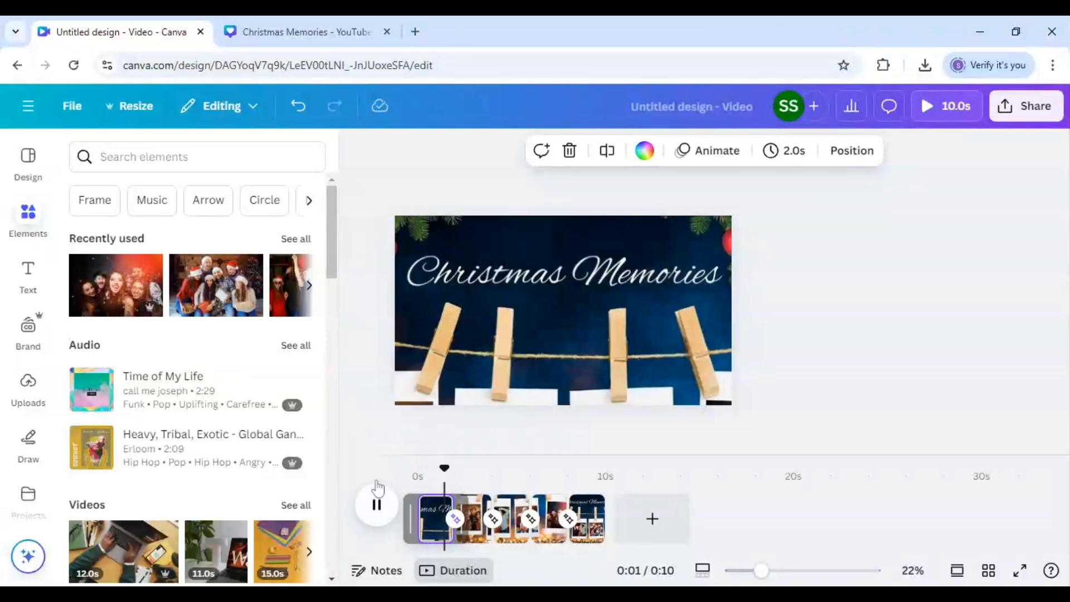